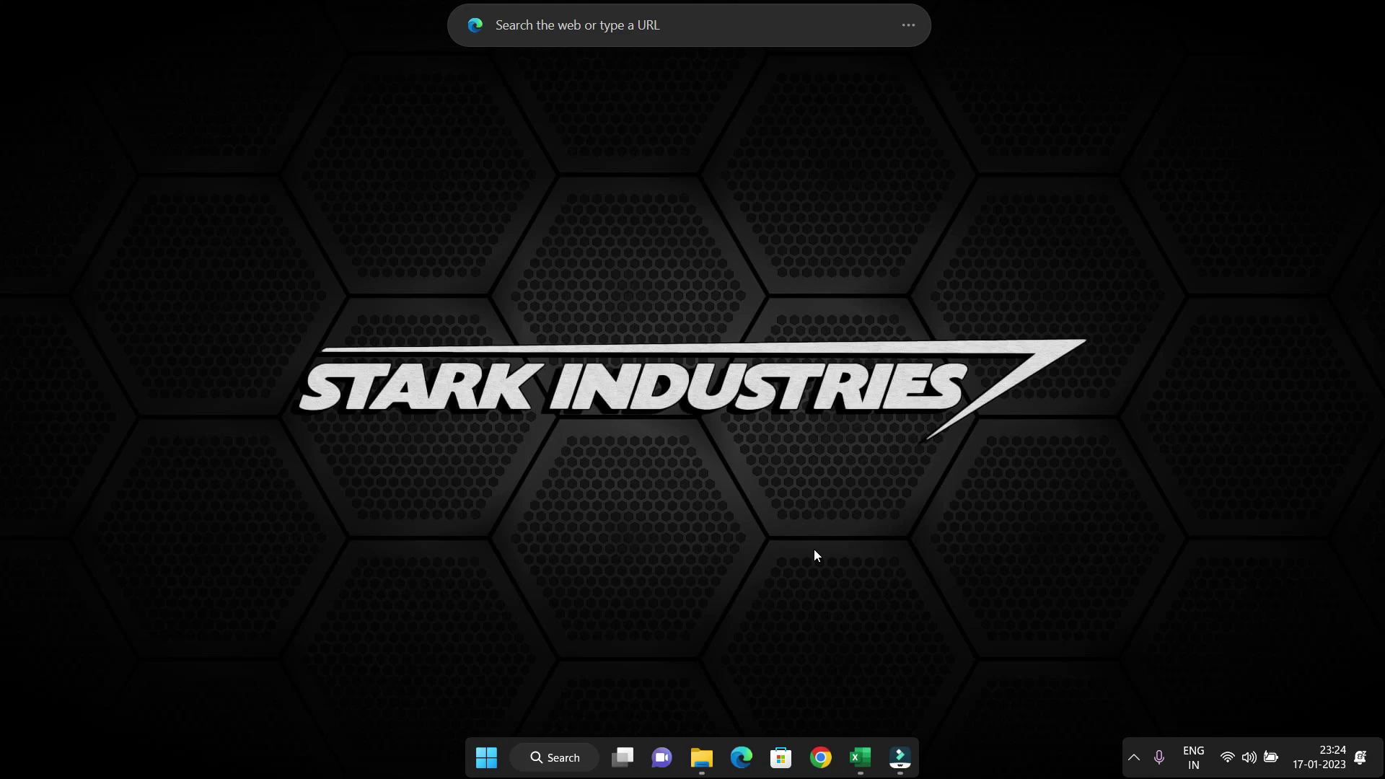
Restore the Business.xlsx workbook window from the Excel taskbar icon
click(859, 757)
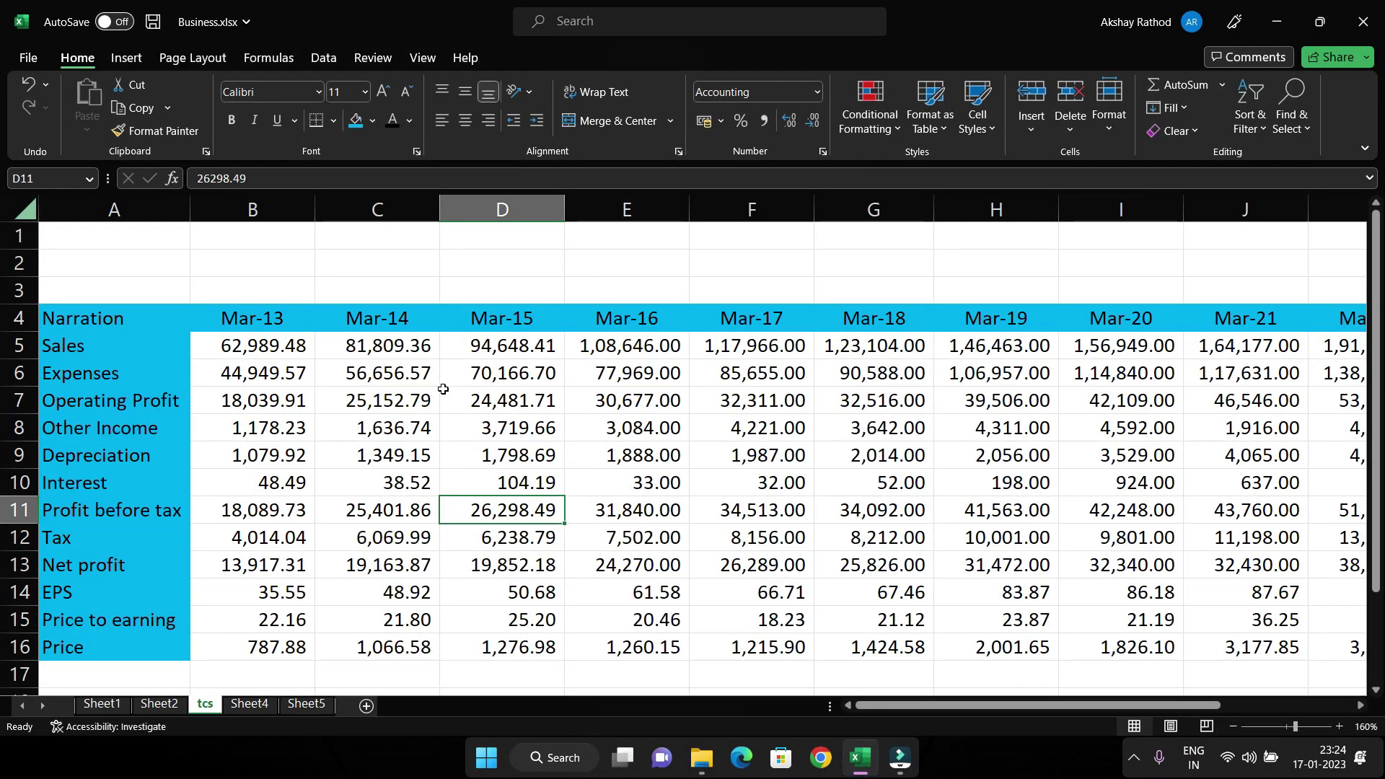
scroll(394, 477, down, 1)
scroll(394, 477, up, 1)
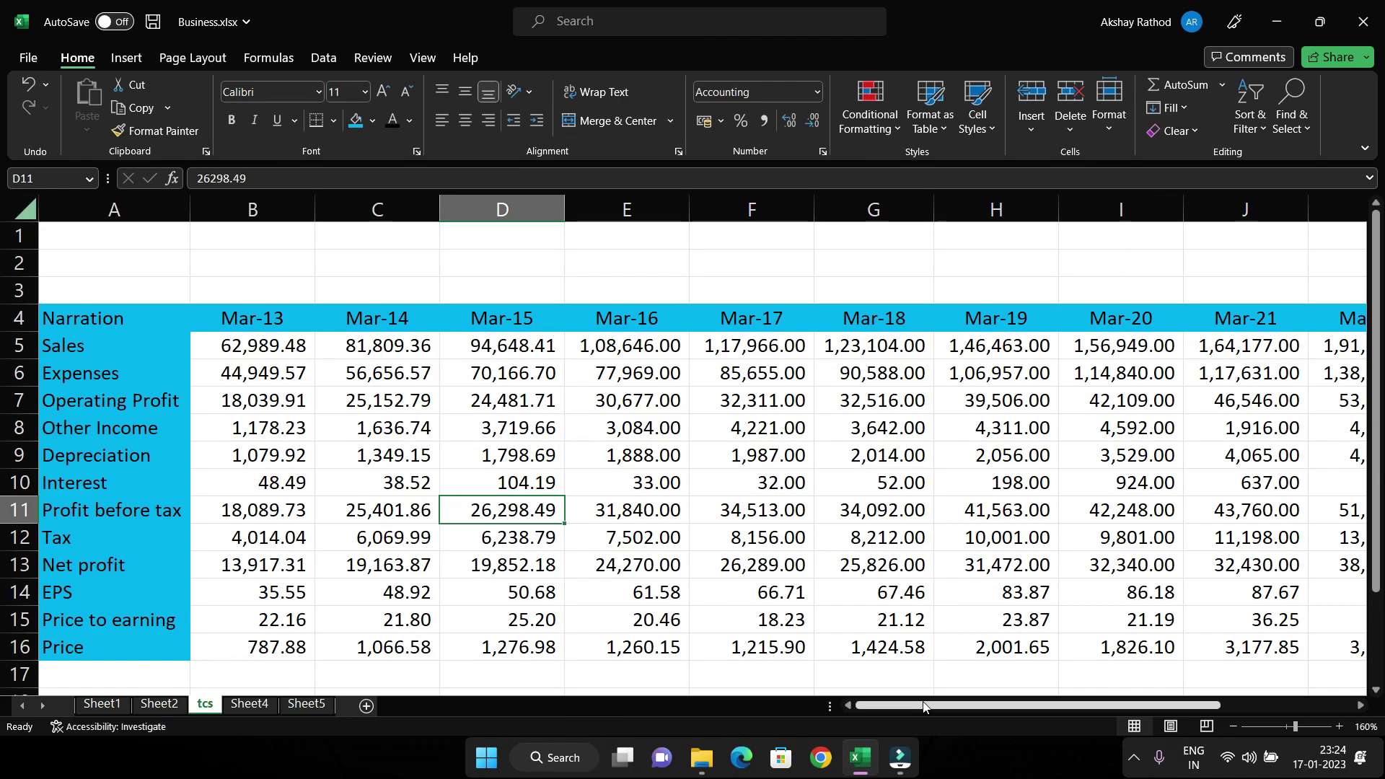
mouse_move(907, 705)
mouse_down()
mouse_move(981, 713)
mouse_move(792, 716)
mouse_up()
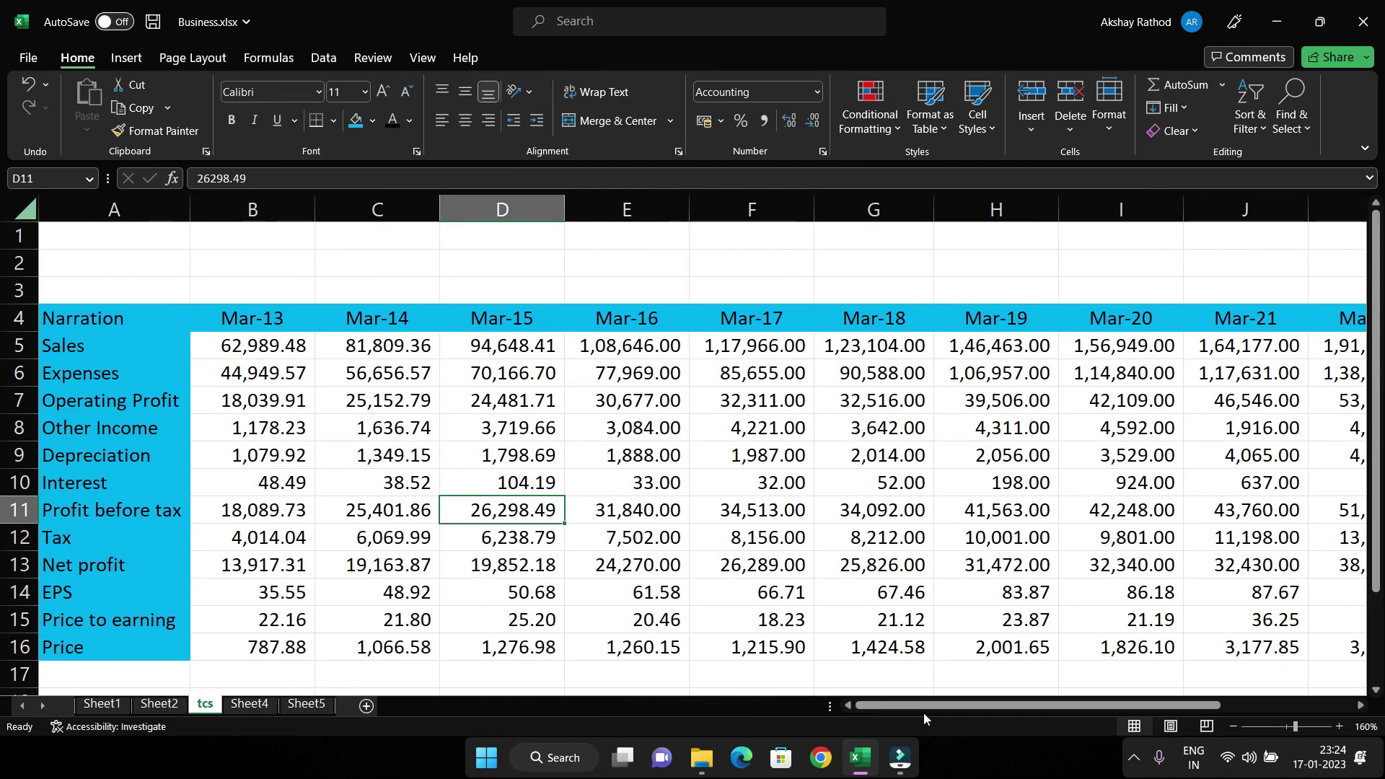
drag(923, 707, 1027, 712)
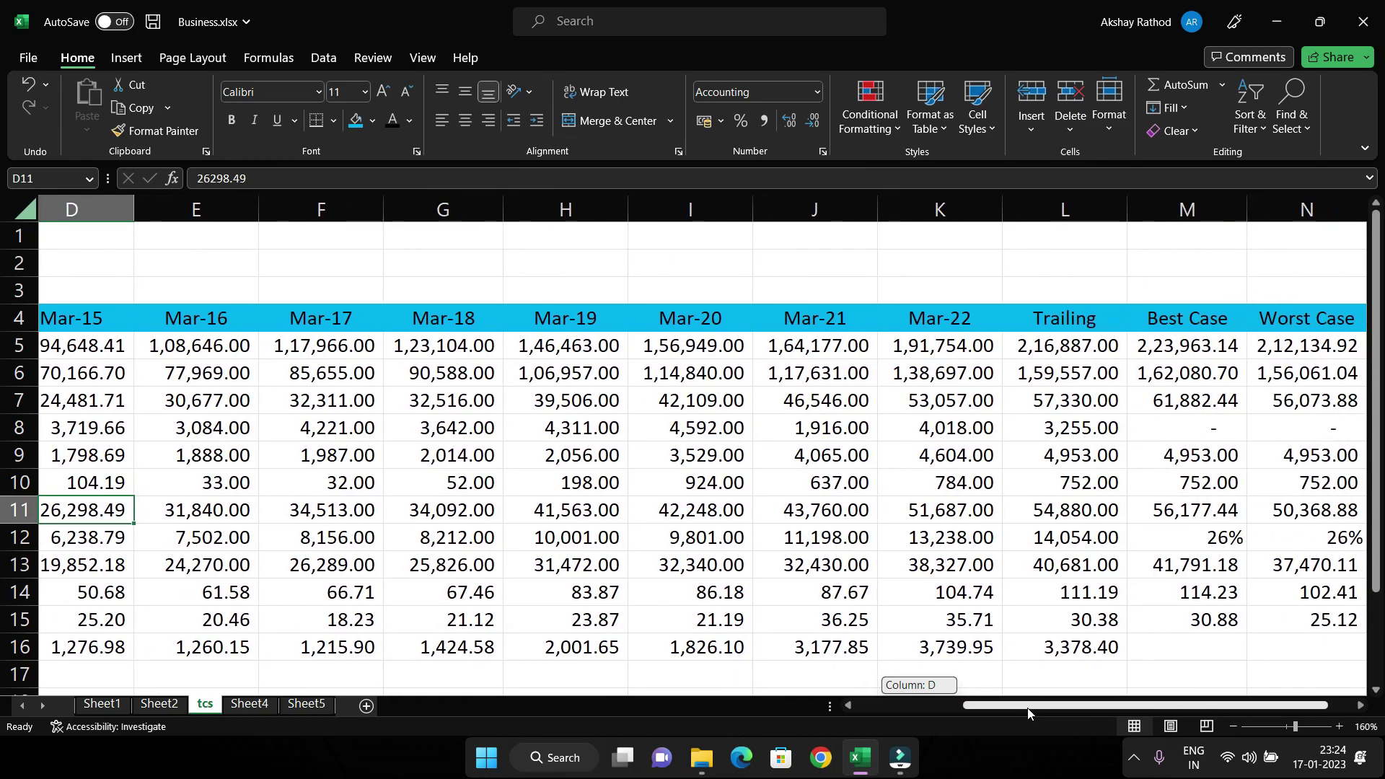
mouse_move(1027, 708)
mouse_down()
mouse_move(877, 716)
mouse_move(910, 706)
mouse_move(894, 705)
mouse_up()
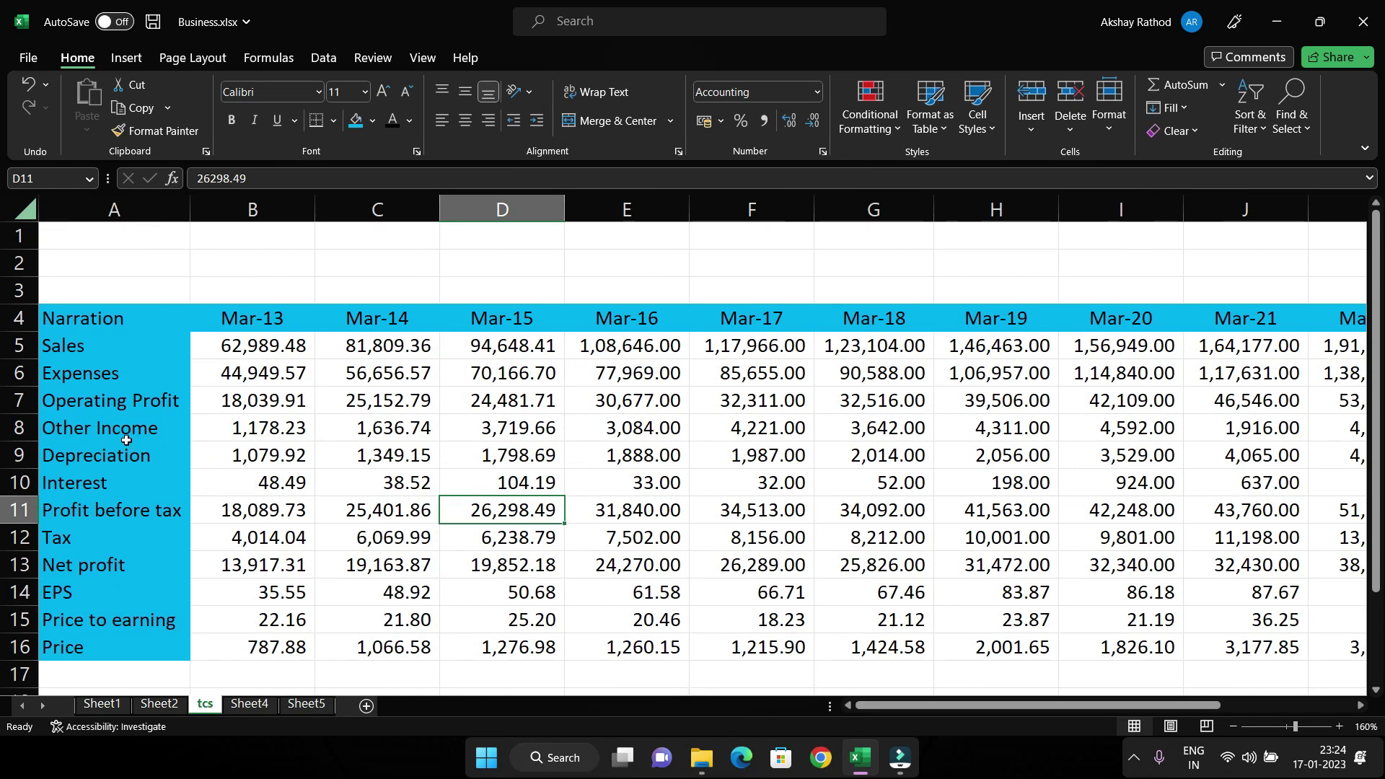
drag(123, 318, 104, 636)
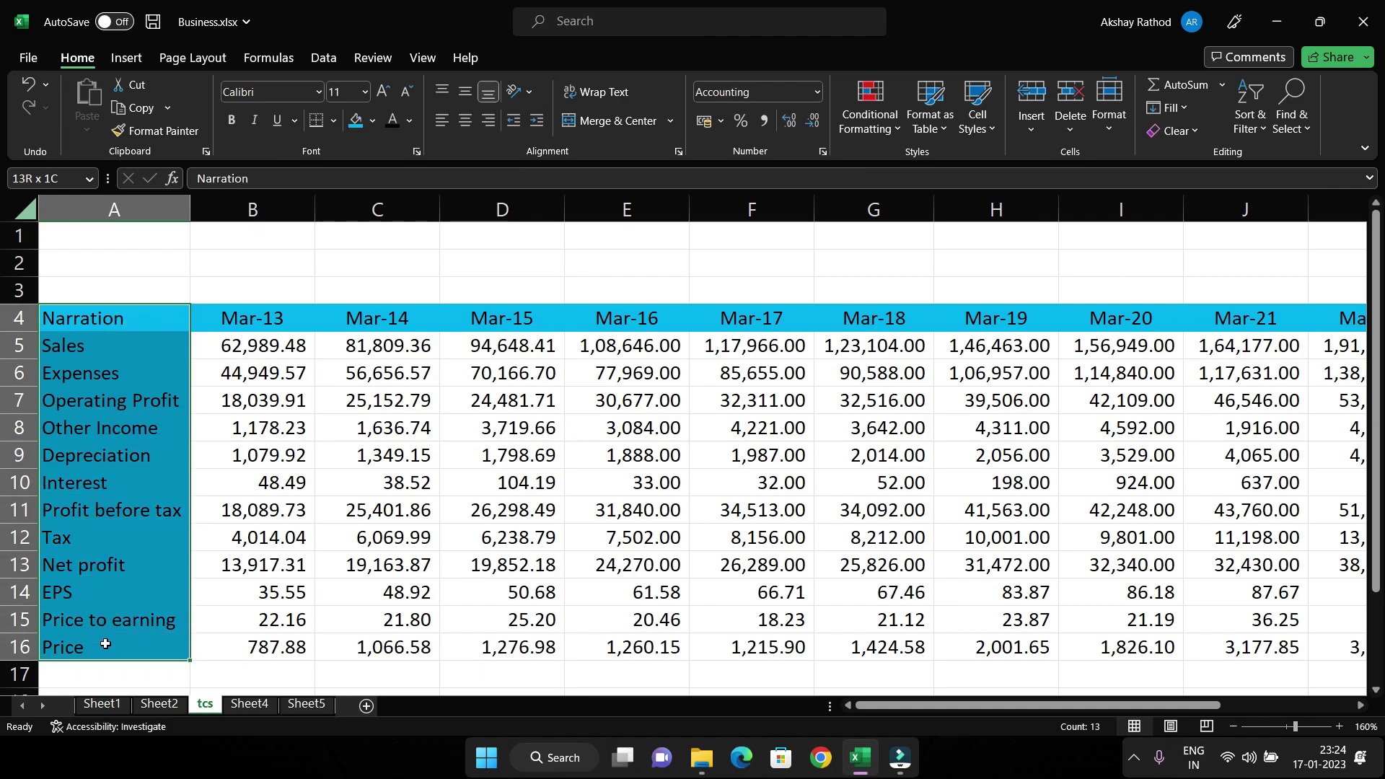
click(131, 353)
click(131, 374)
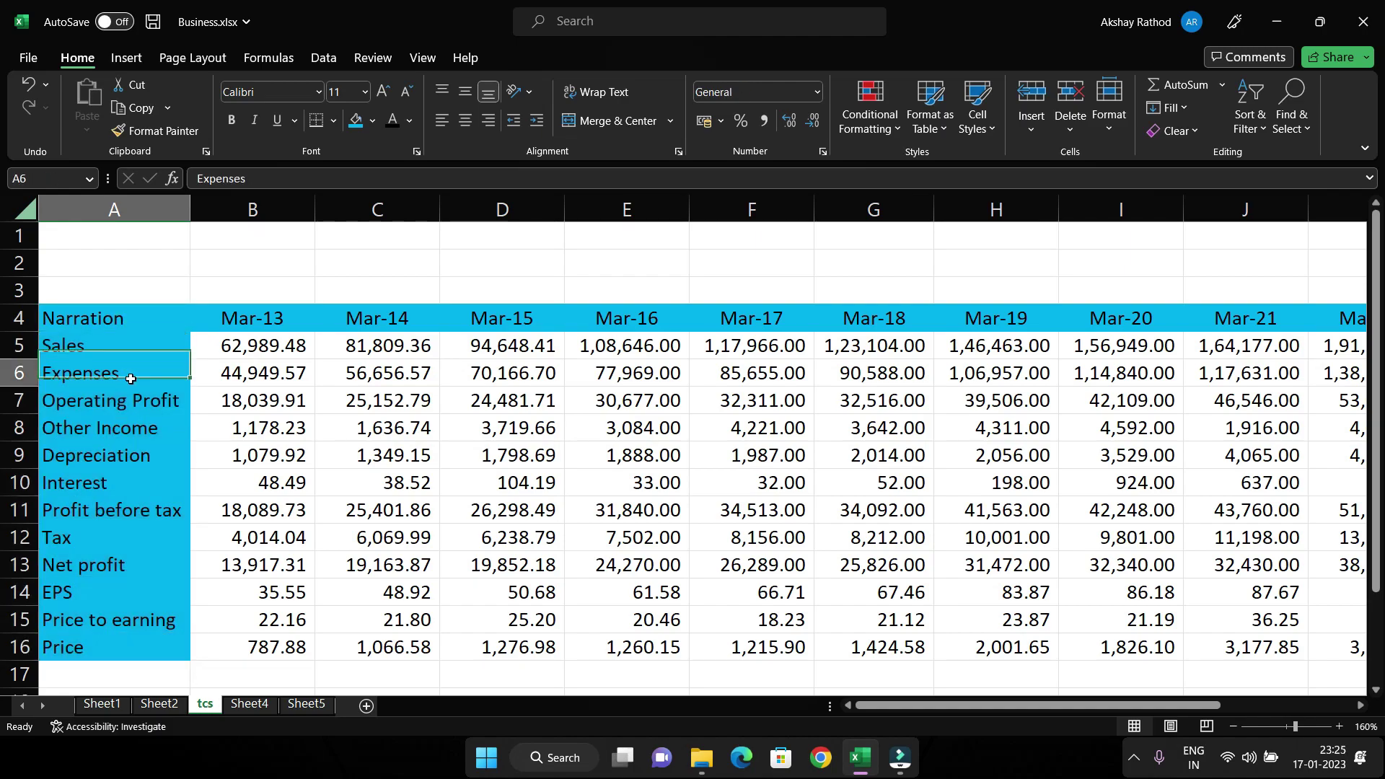
click(113, 542)
click(114, 566)
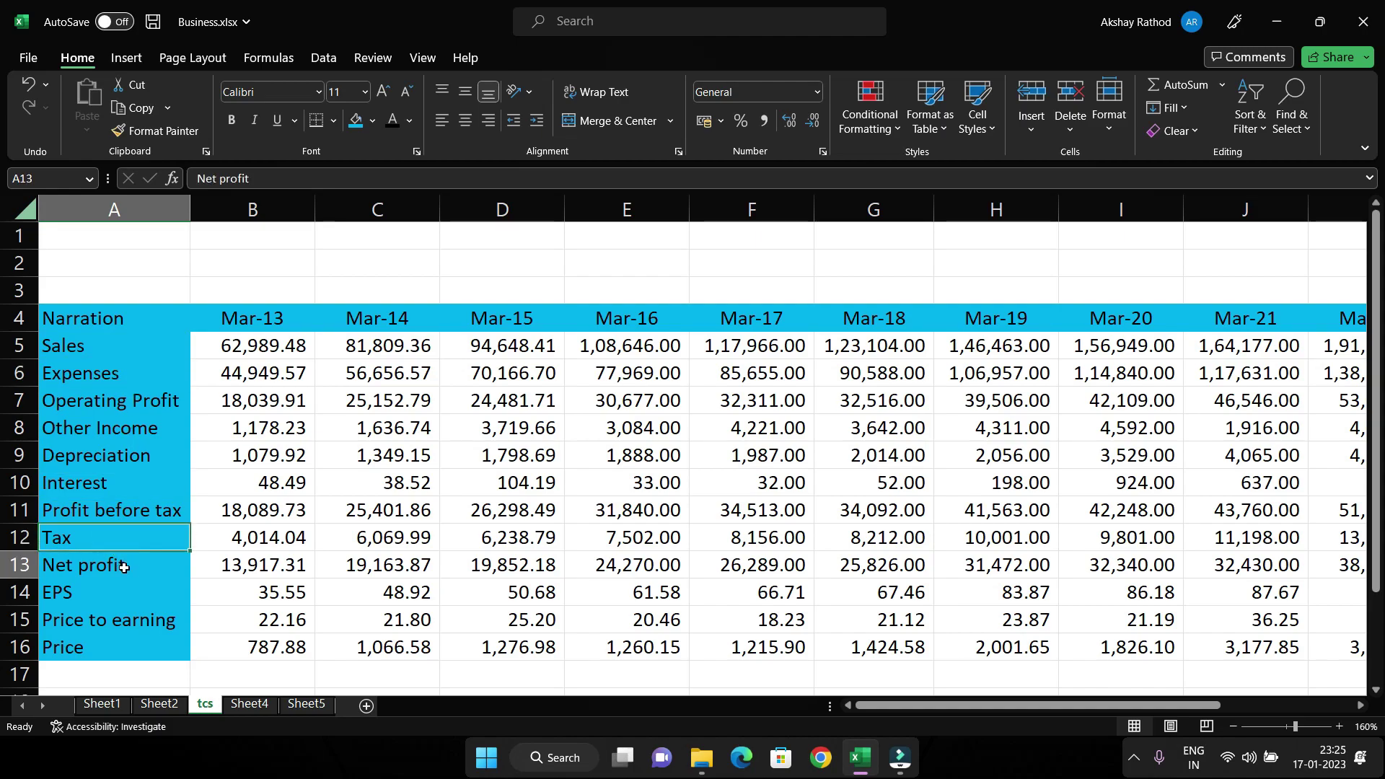
click(112, 590)
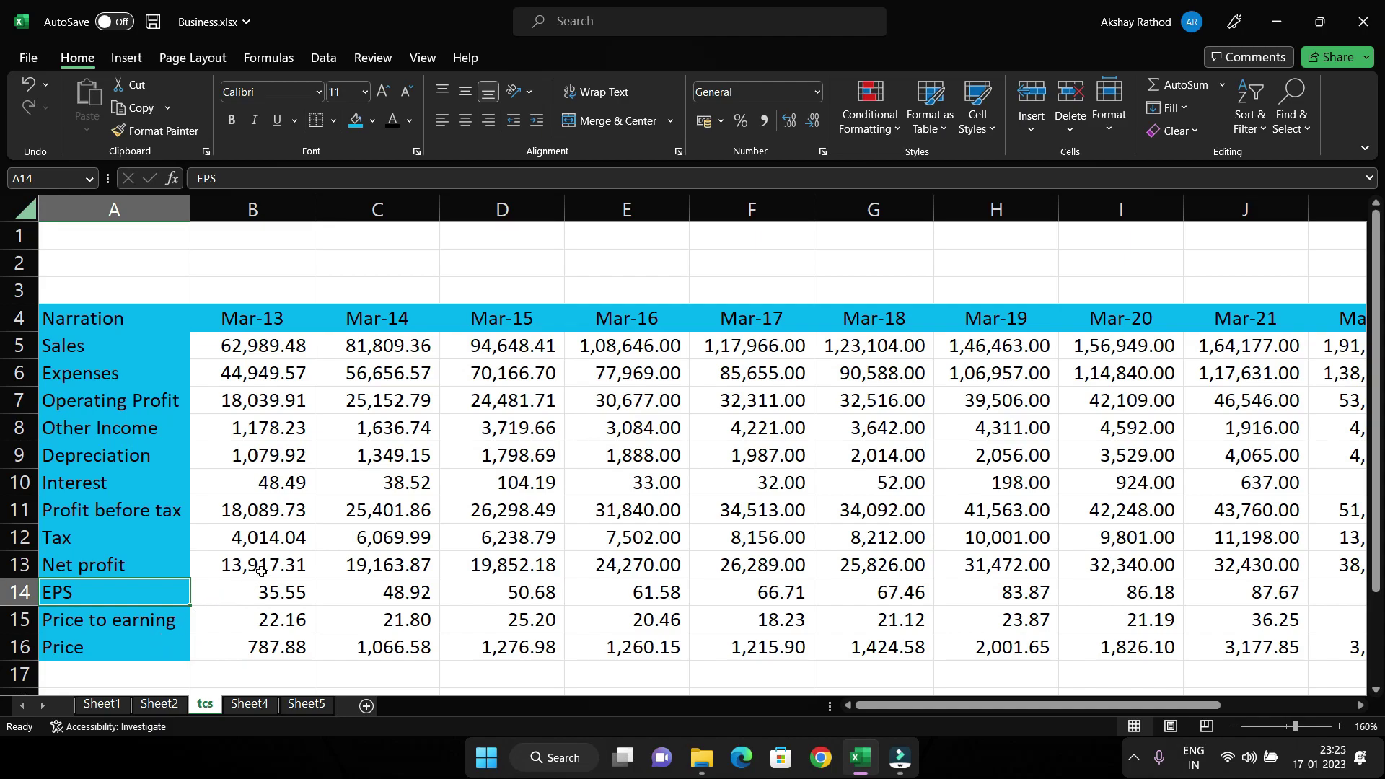
mouse_move(278, 318)
mouse_down()
mouse_move(1281, 307)
mouse_move(1360, 618)
mouse_up()
click(1051, 295)
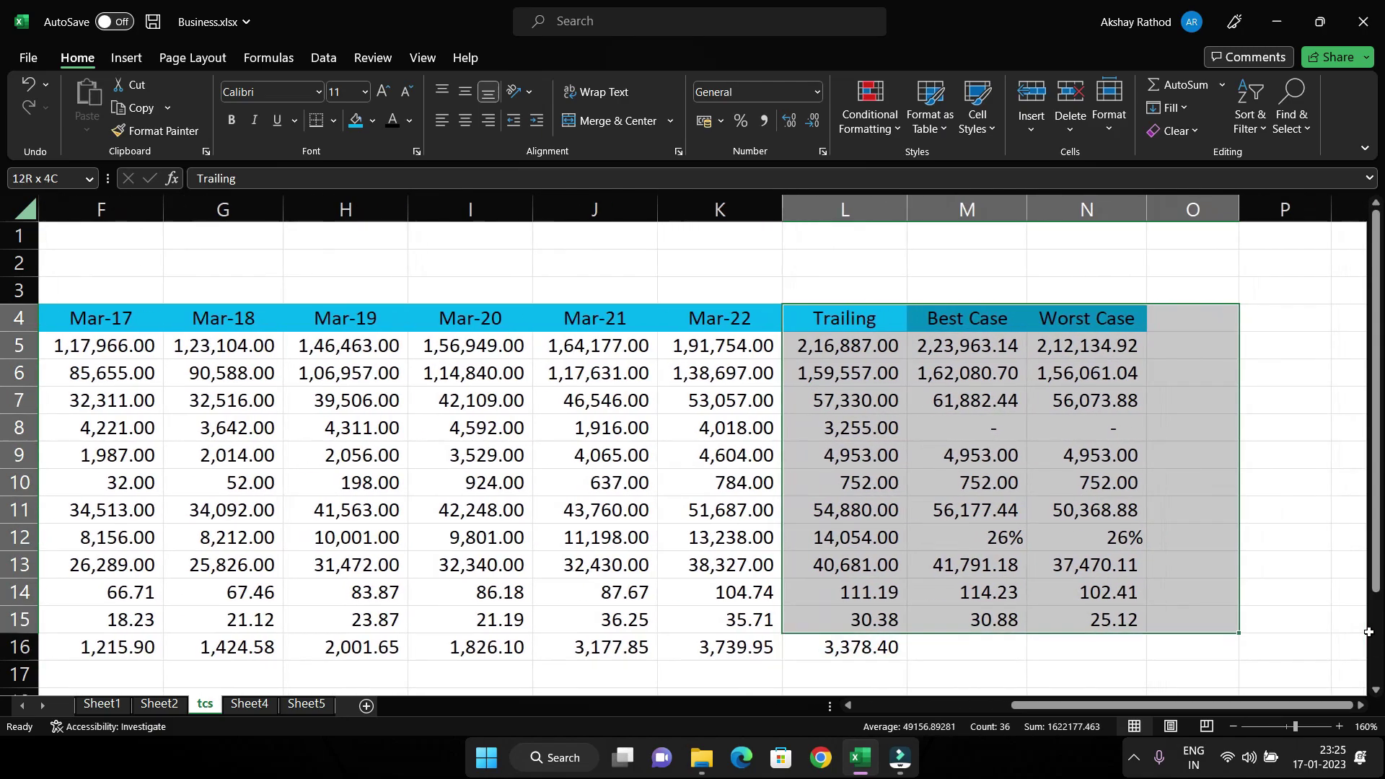
mouse_move(1360, 618)
mouse_down()
mouse_move(1246, 636)
mouse_move(1143, 627)
mouse_up()
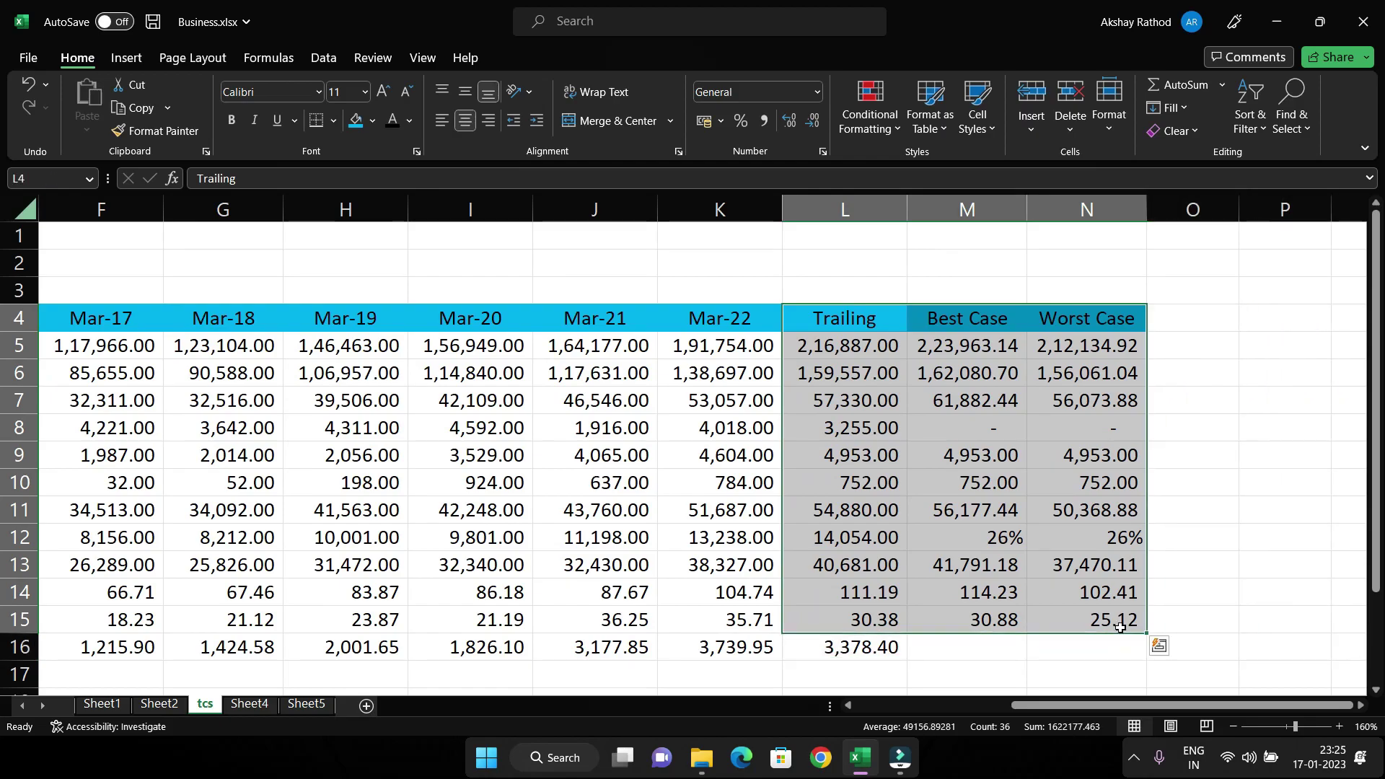
click(1205, 536)
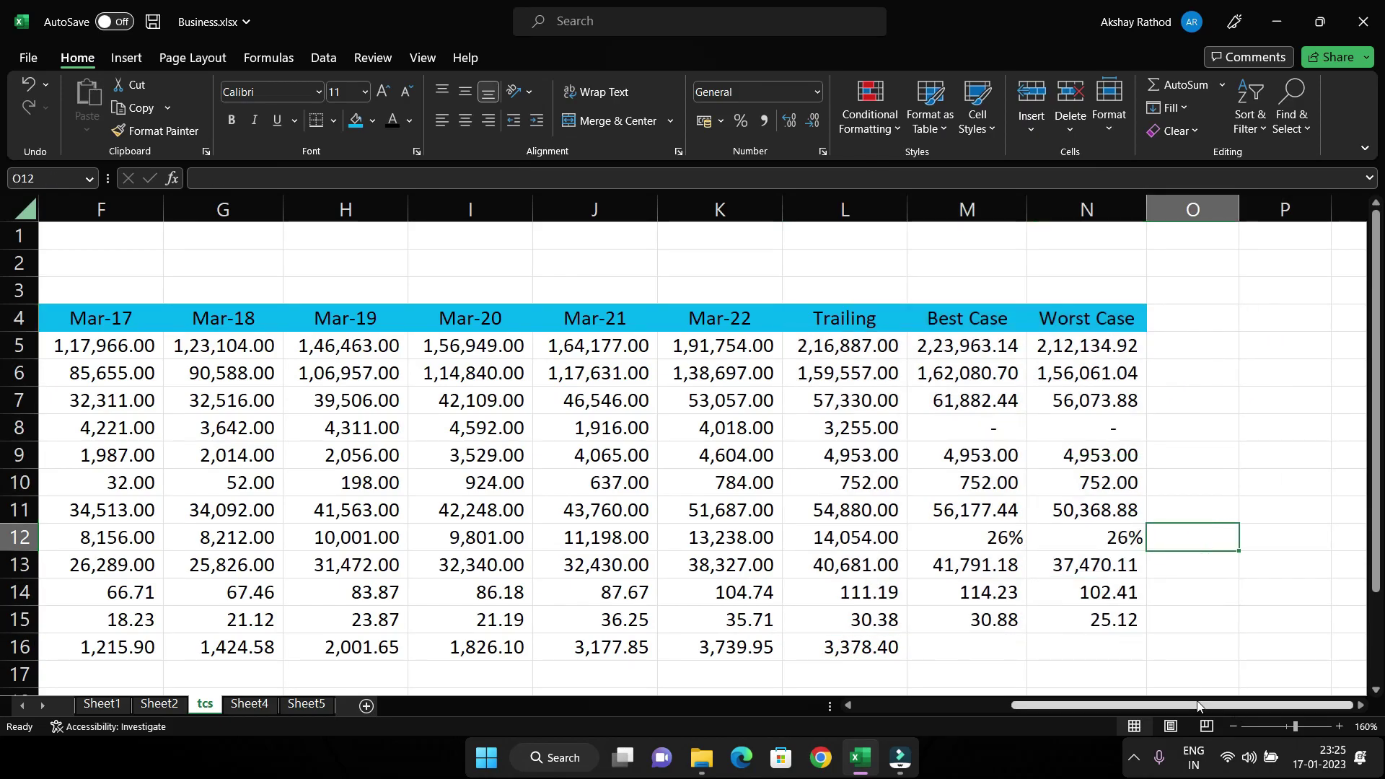
drag(1180, 706, 772, 710)
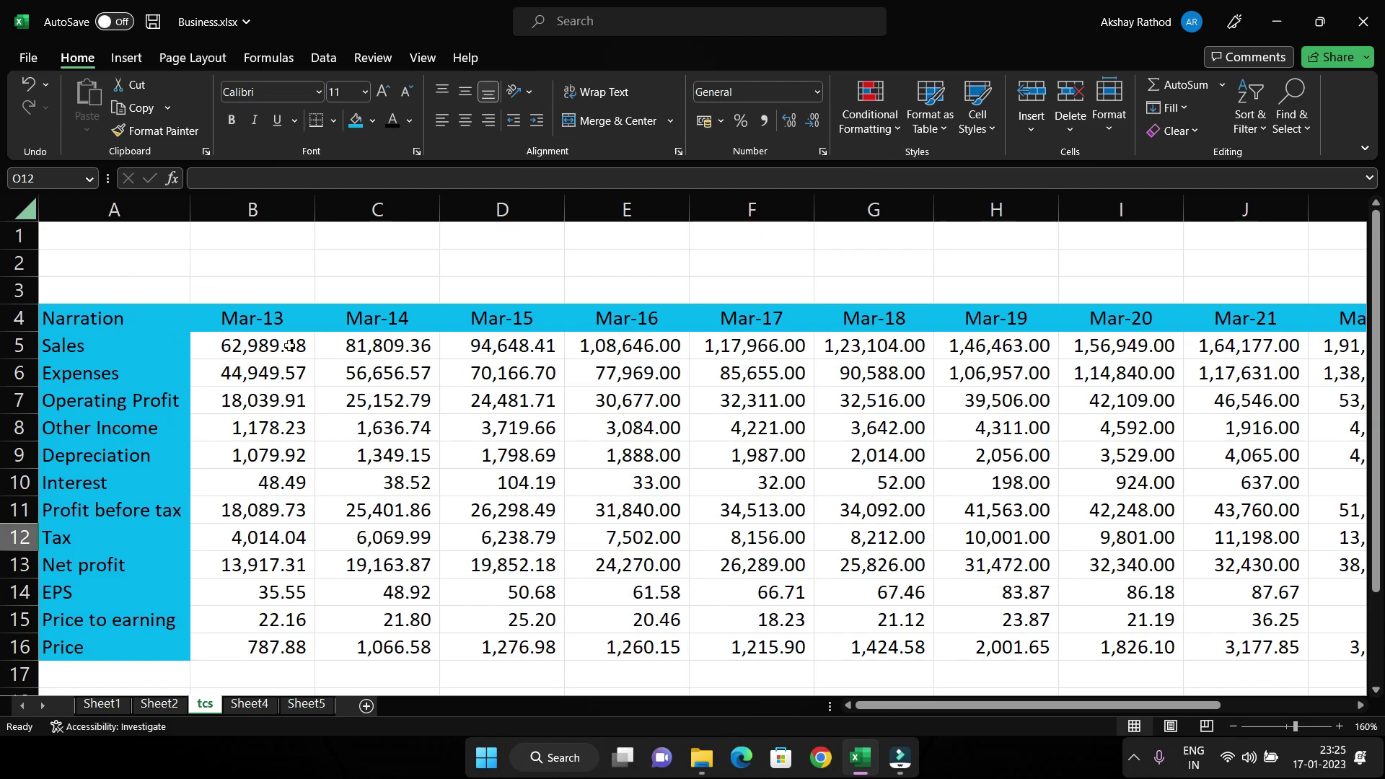
mouse_move(216, 350)
mouse_down()
mouse_move(923, 651)
mouse_move(1227, 644)
mouse_up()
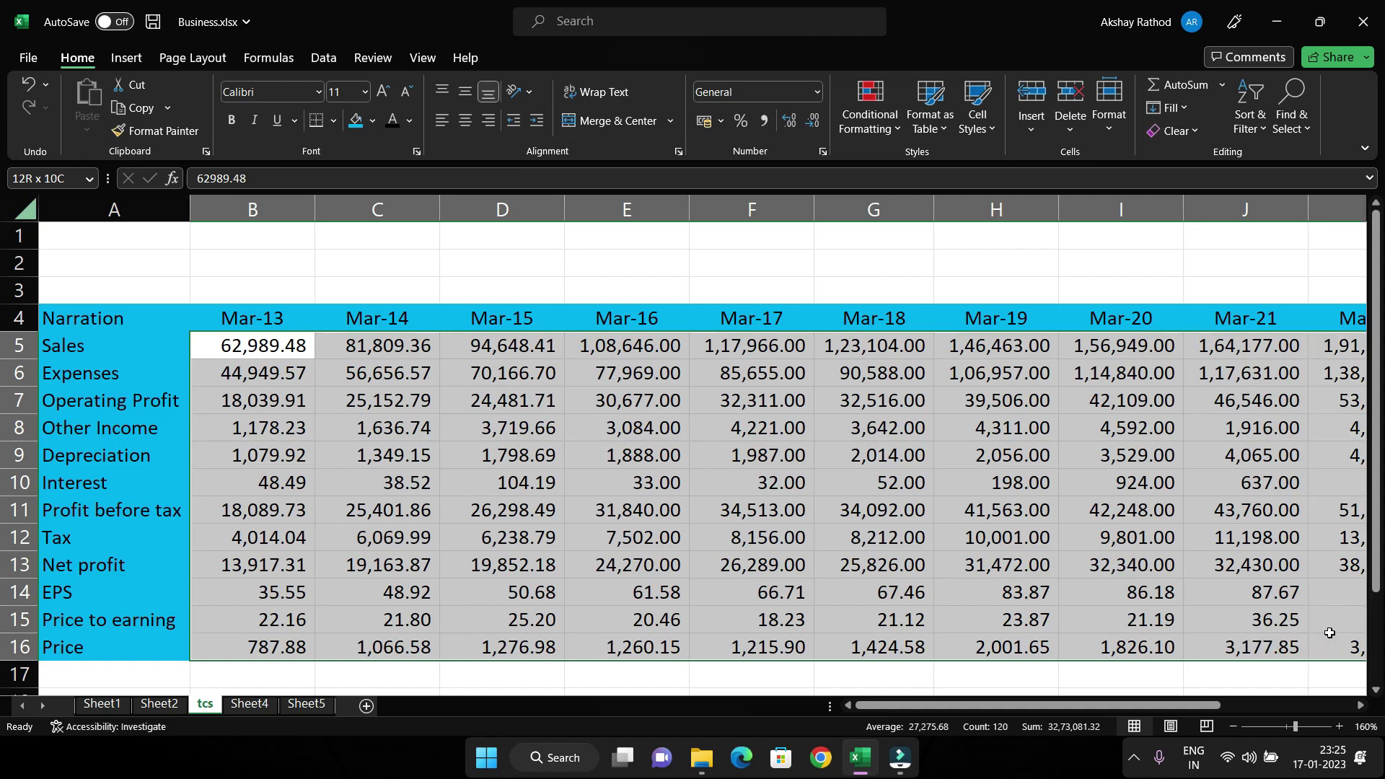
mouse_move(1227, 644)
mouse_down()
mouse_move(1363, 629)
mouse_move(193, 482)
mouse_up()
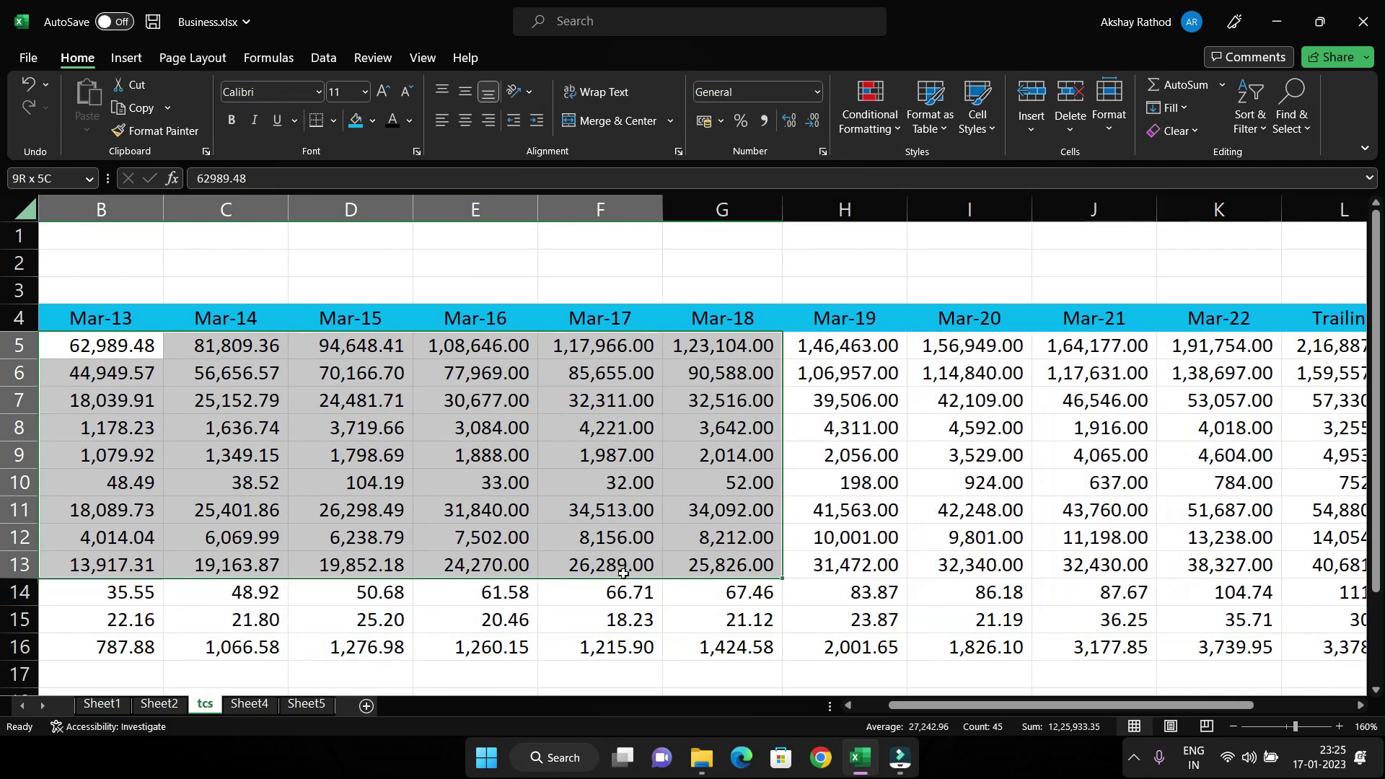
click(358, 428)
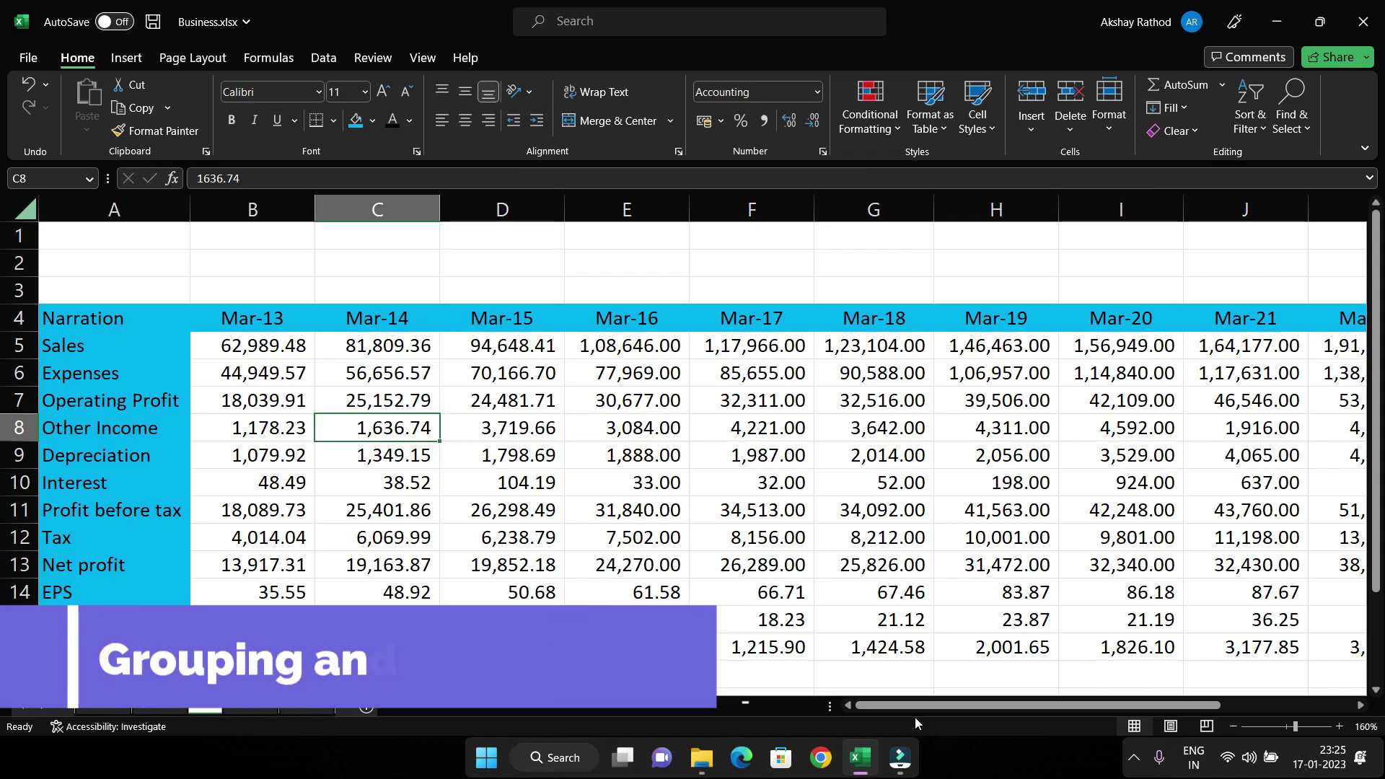
drag(914, 710, 1045, 710)
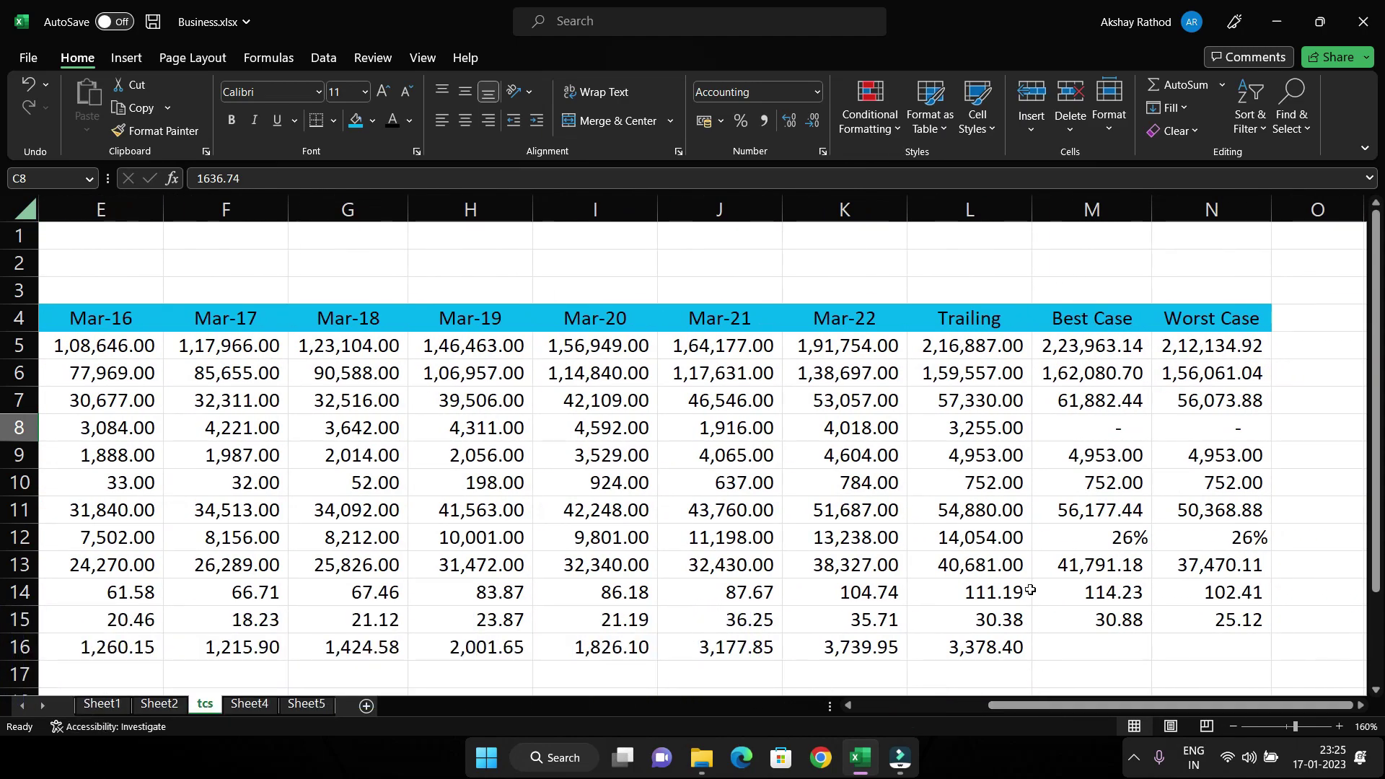
drag(975, 318, 1179, 643)
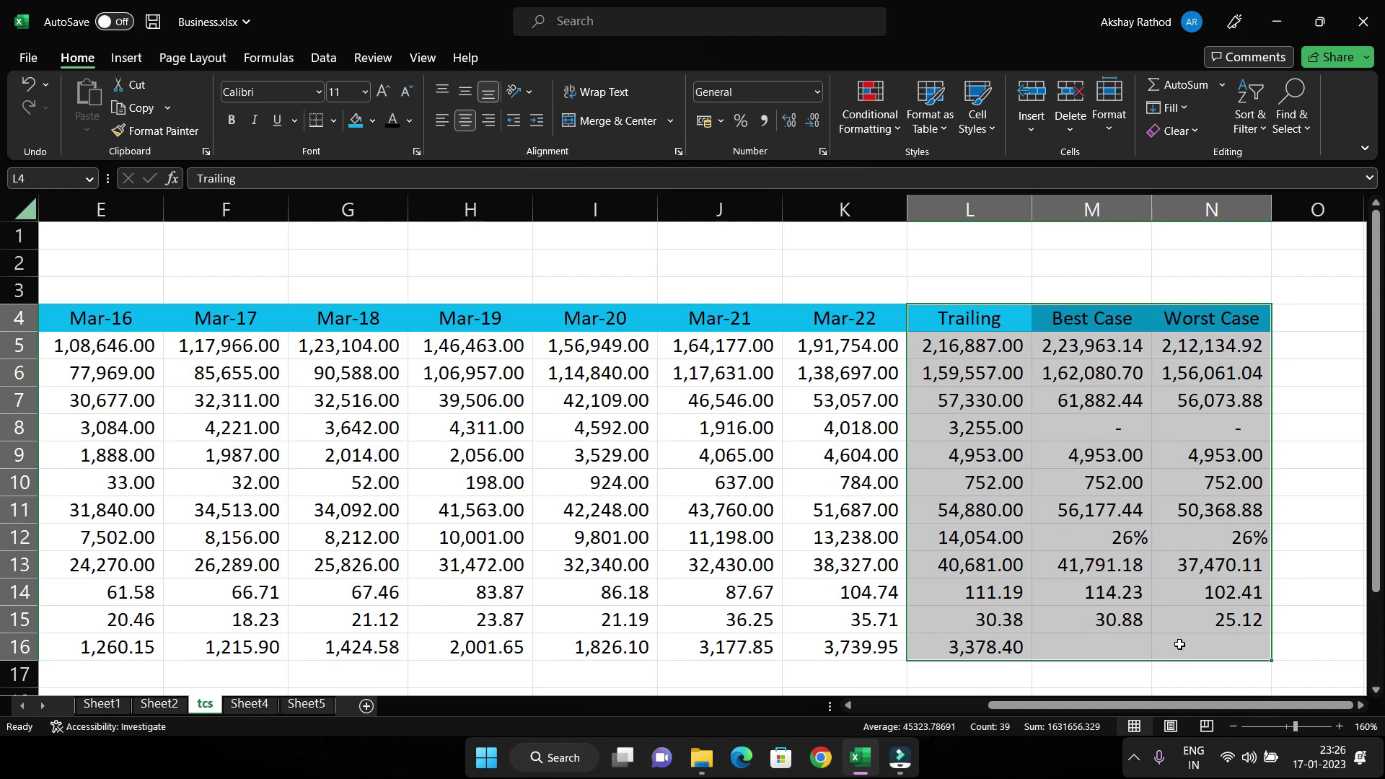
drag(1179, 644, 1179, 644)
drag(1069, 703, 931, 724)
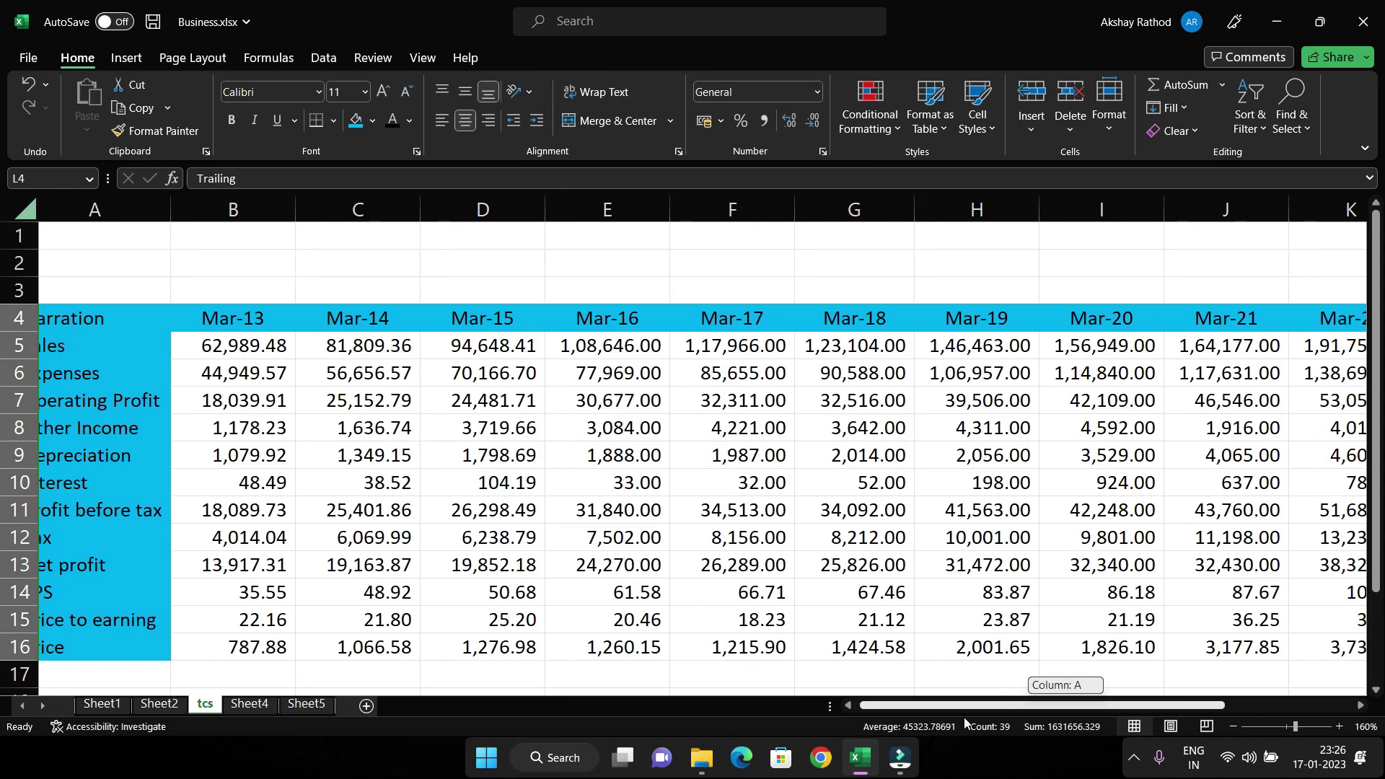
mouse_move(850, 728)
mouse_down()
mouse_move(1068, 712)
mouse_move(974, 710)
mouse_up()
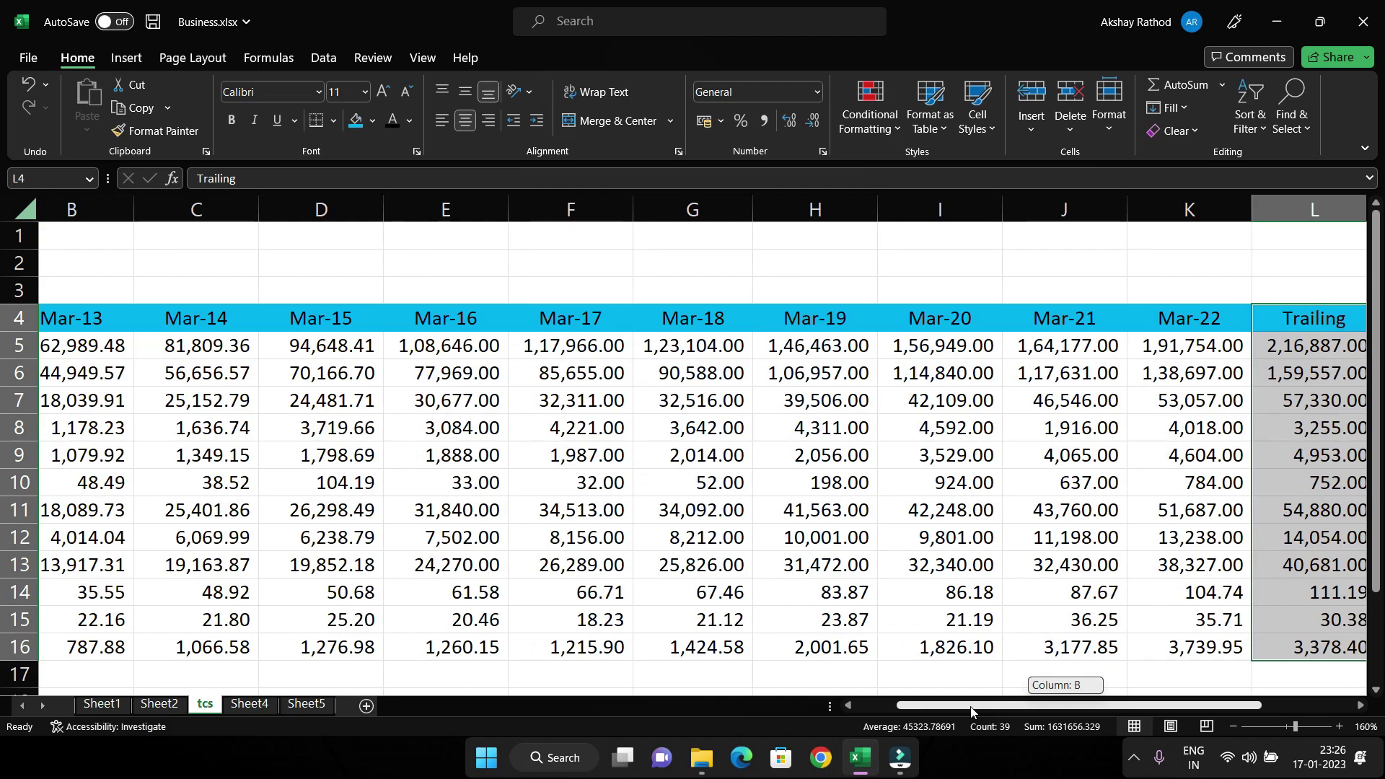
mouse_move(975, 710)
mouse_down()
mouse_move(876, 710)
mouse_move(968, 706)
mouse_move(932, 706)
mouse_up()
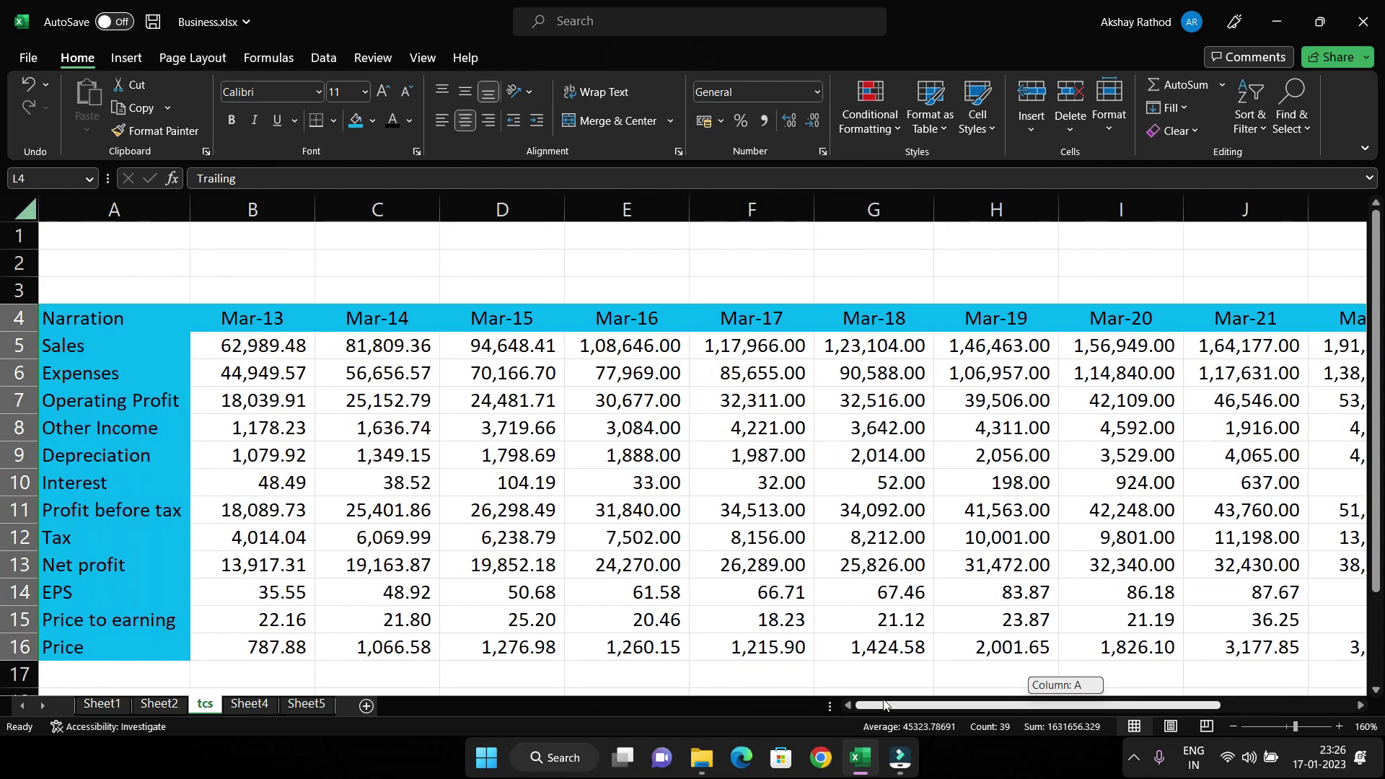
Select columns B through K, covering Mar-13 to Mar-22, by their headers
click(280, 211)
mouse_move(280, 211)
mouse_down()
mouse_move(1044, 211)
mouse_move(1371, 188)
mouse_move(981, 195)
mouse_up()
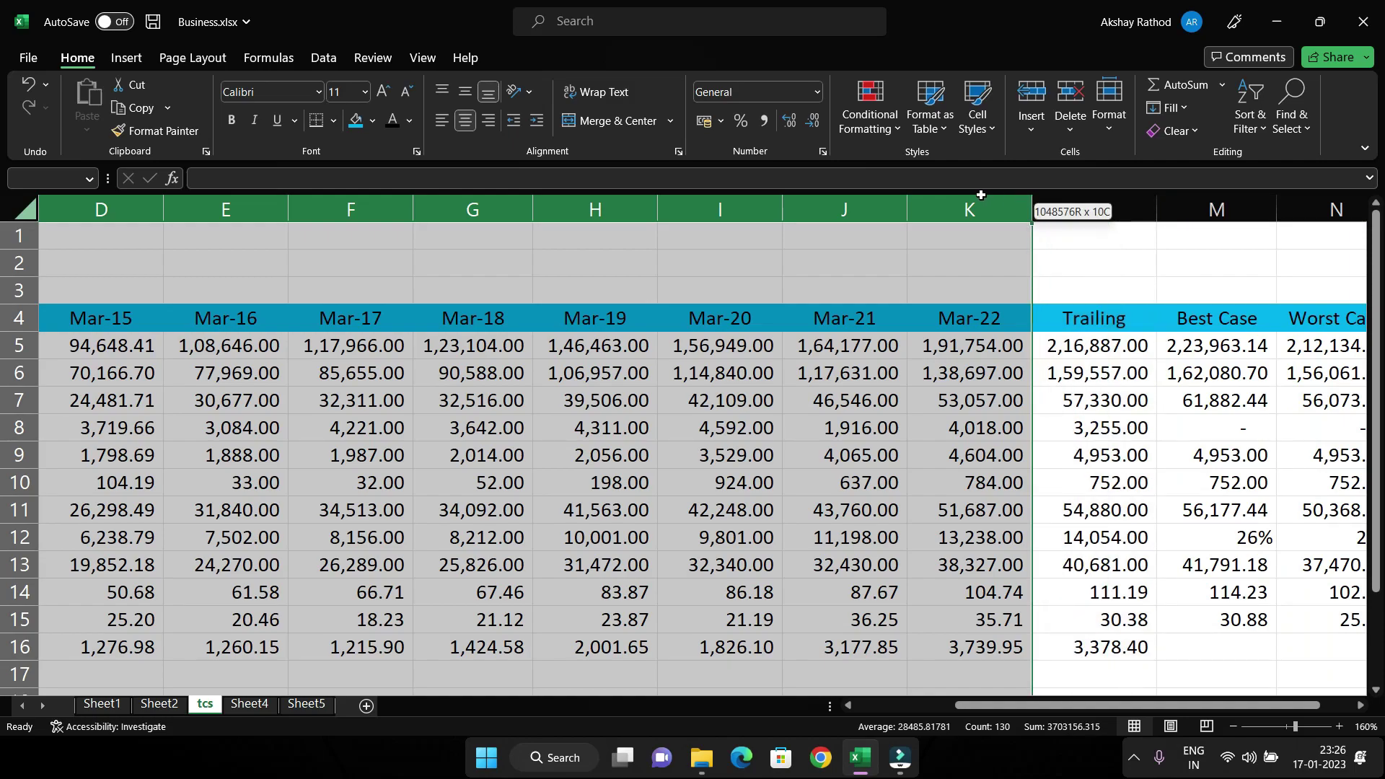
drag(981, 195, 981, 194)
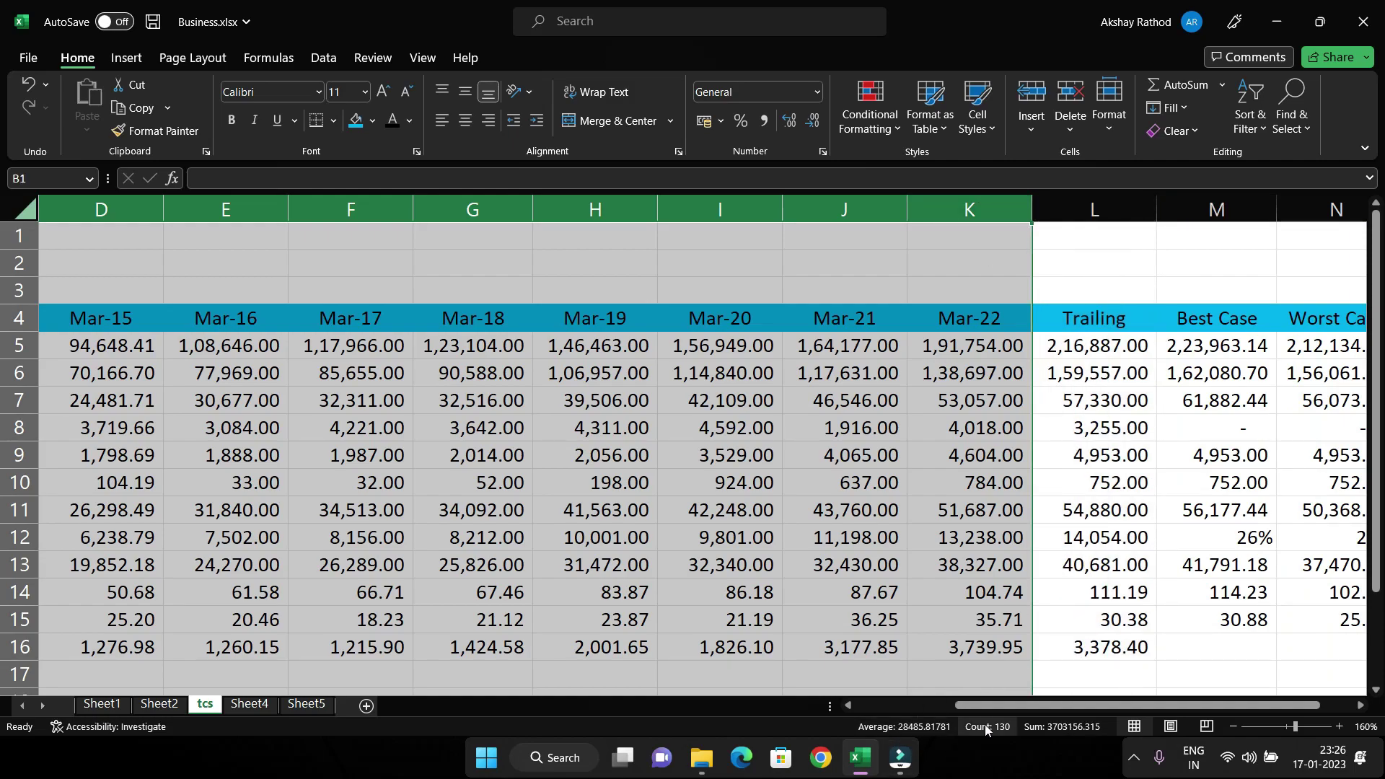
mouse_move(959, 706)
mouse_down()
mouse_move(802, 711)
mouse_move(877, 708)
mouse_up()
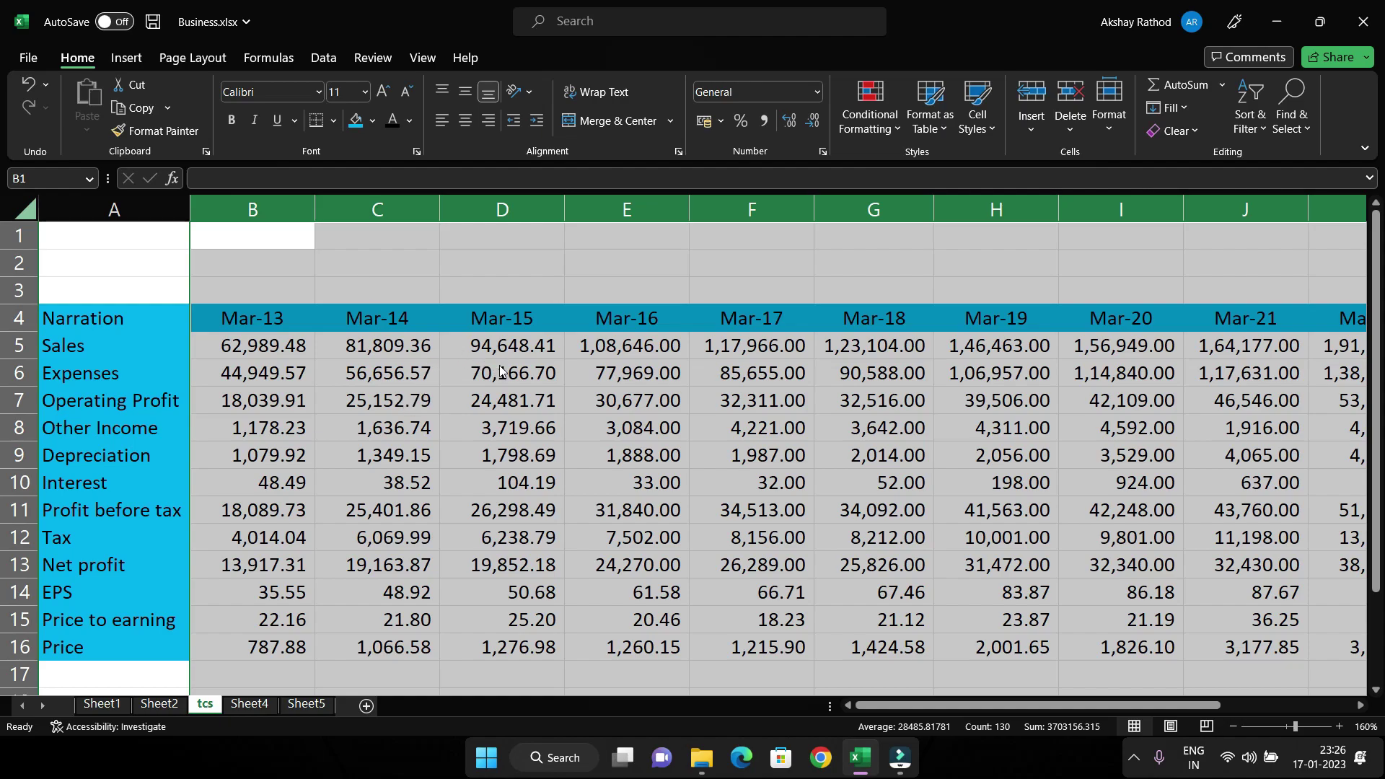
Group columns B:K with Data > Group > Auto Outline (Alt, A, G, A)
key(alt)
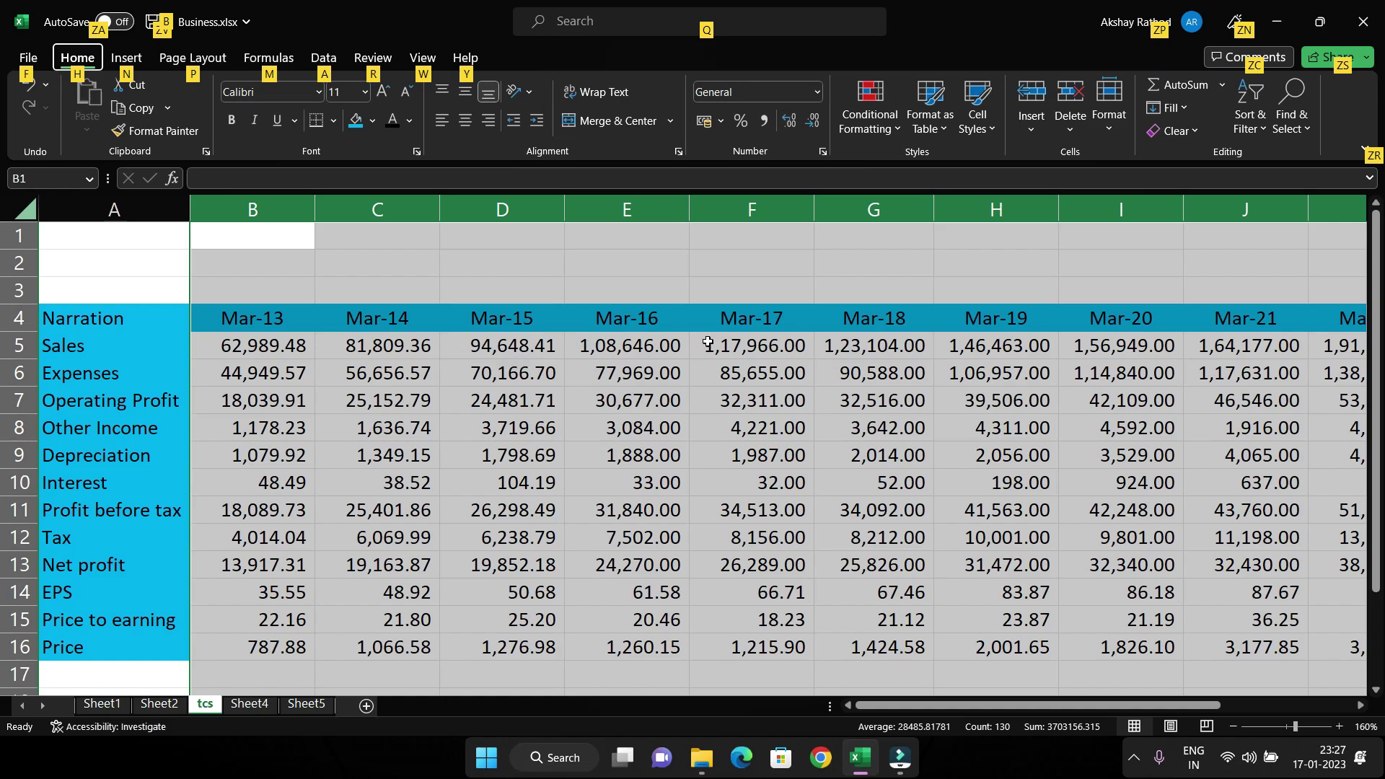
key(a)
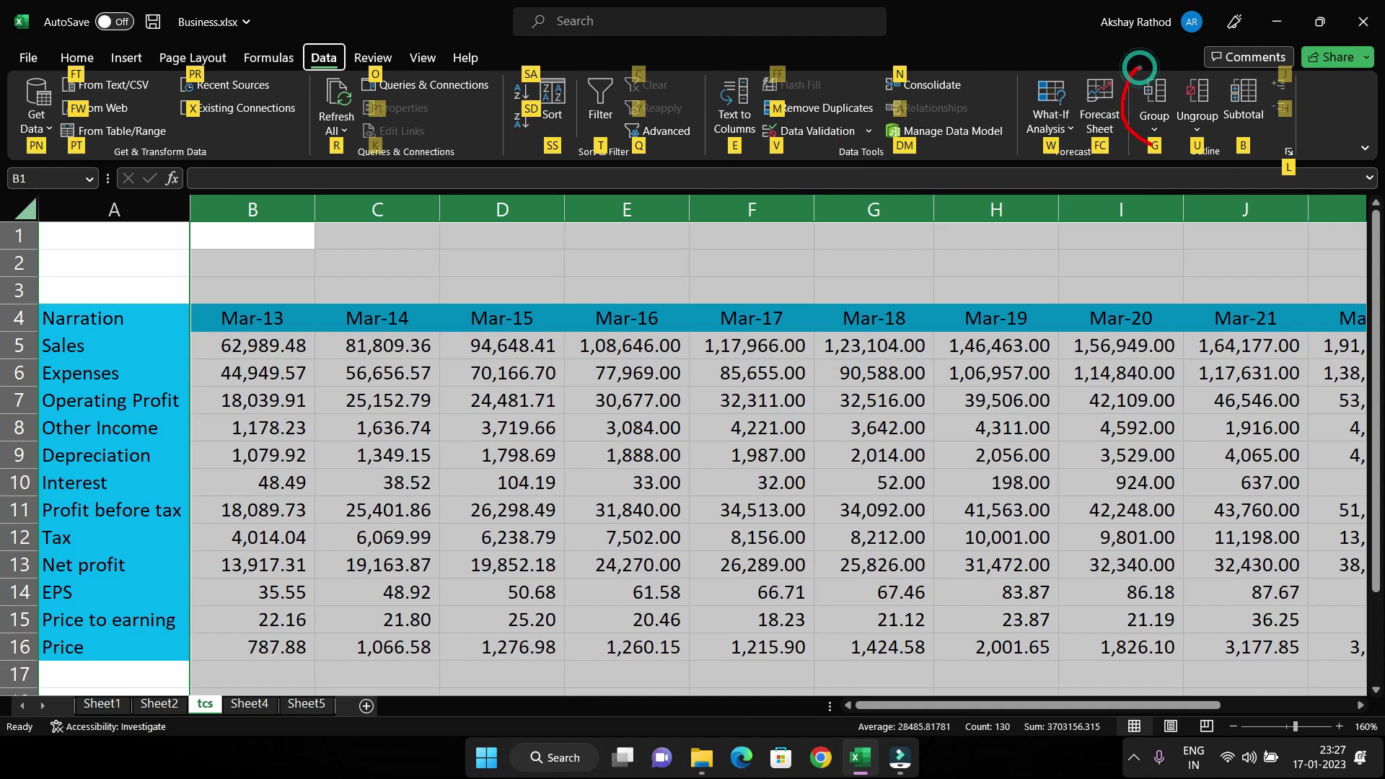
drag(1138, 69, 1152, 146)
drag(1128, 56, 1340, 170)
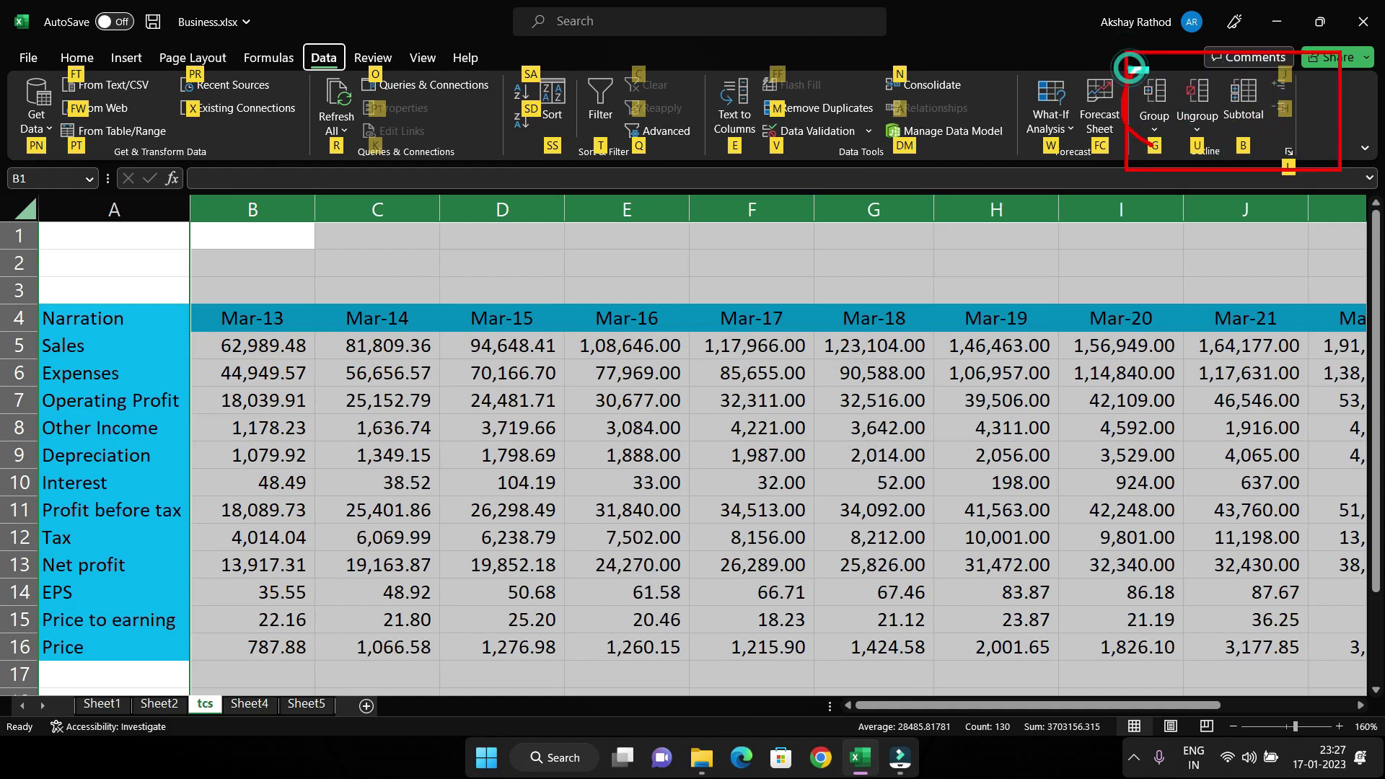
drag(1129, 67, 1182, 146)
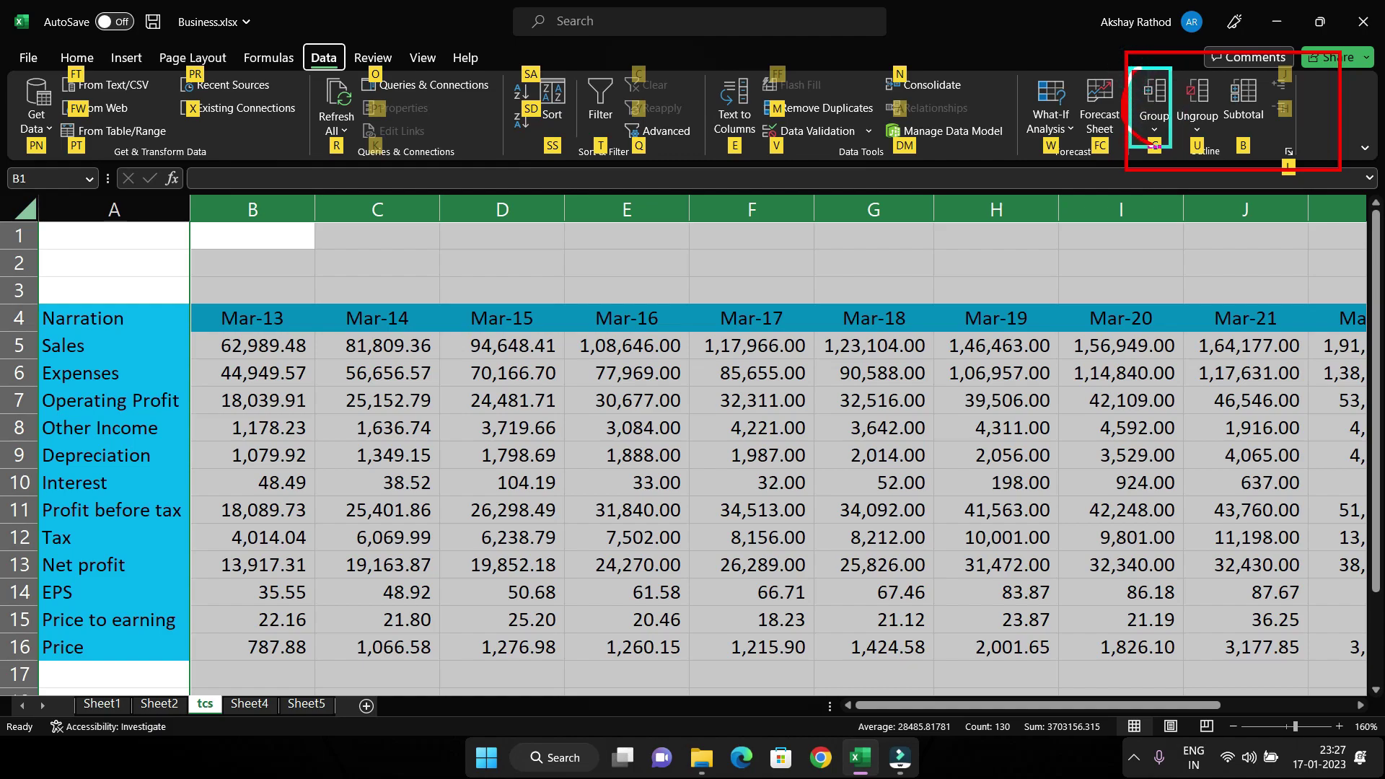
drag(1129, 67, 1224, 156)
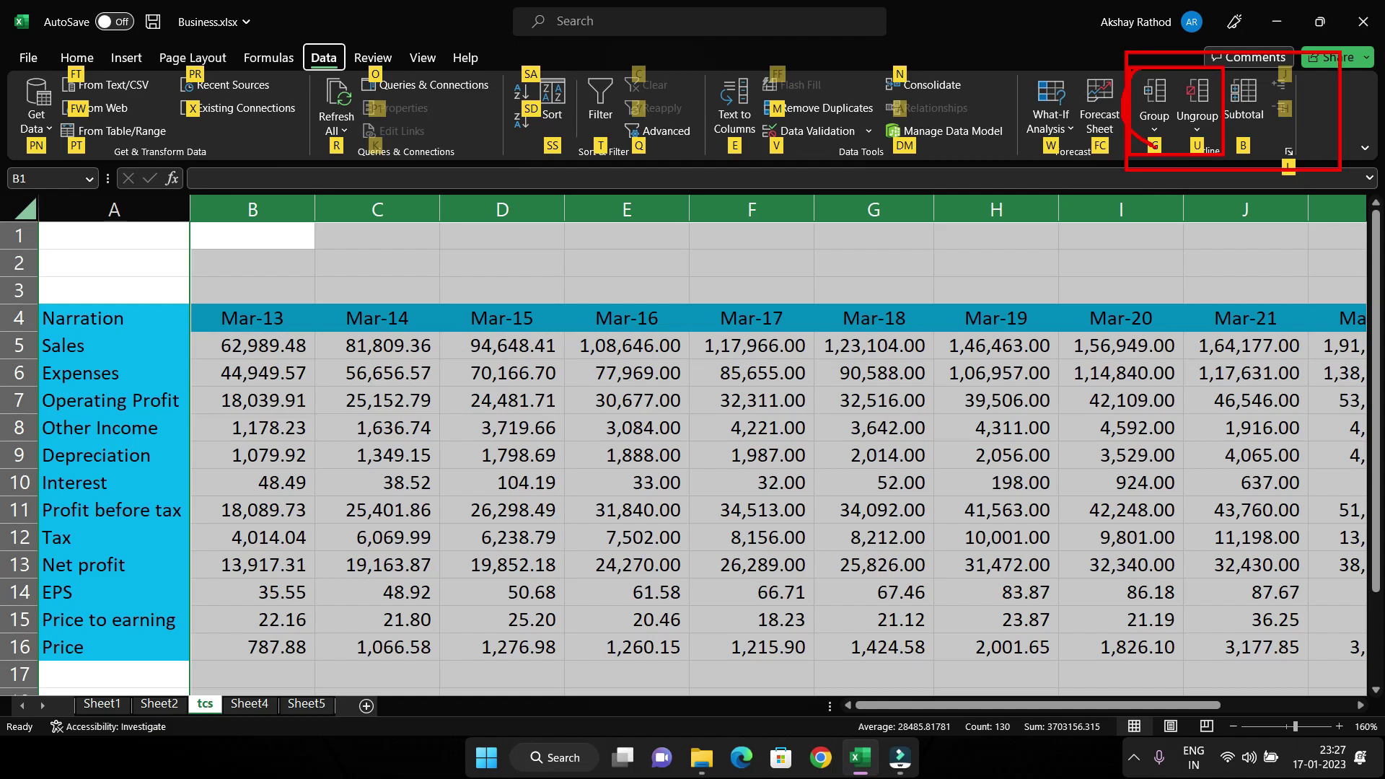
key(Escape)
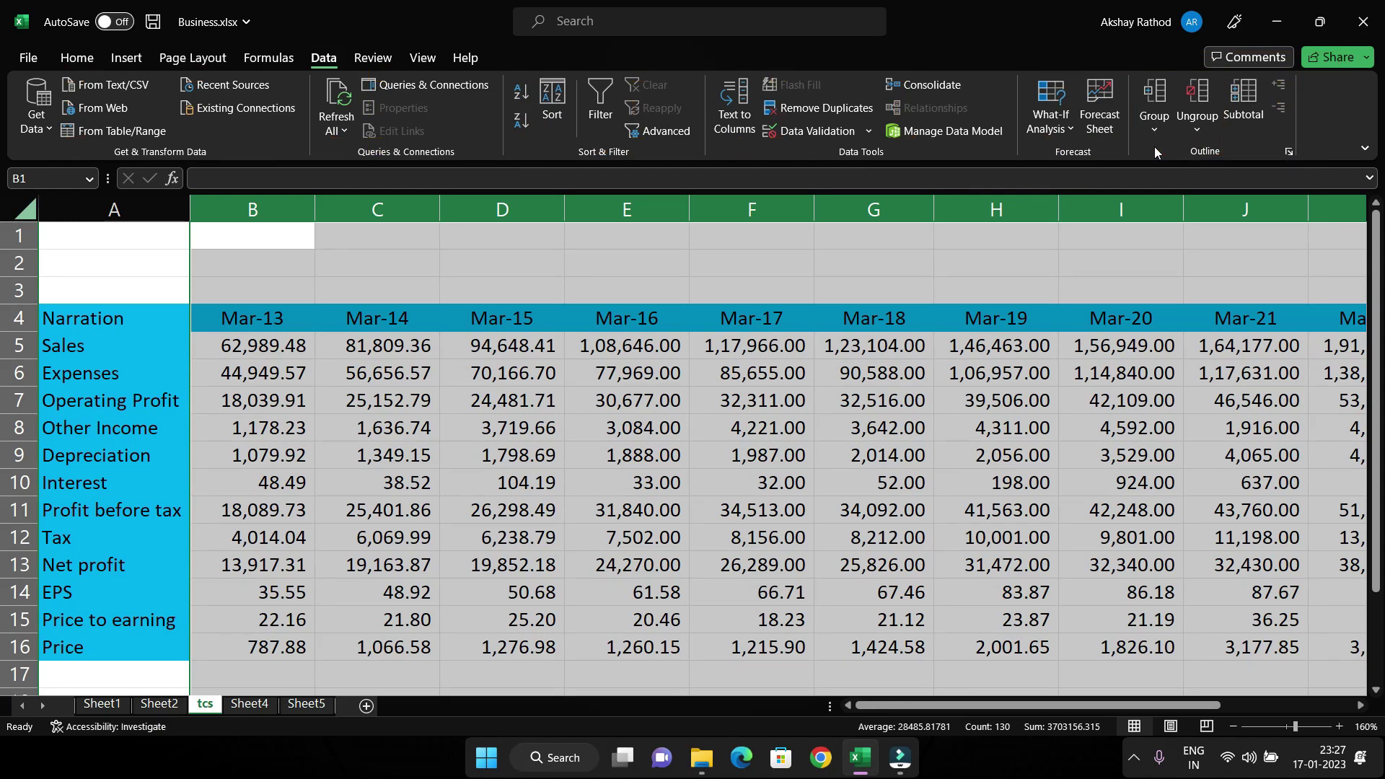
key(alt)
key(a)
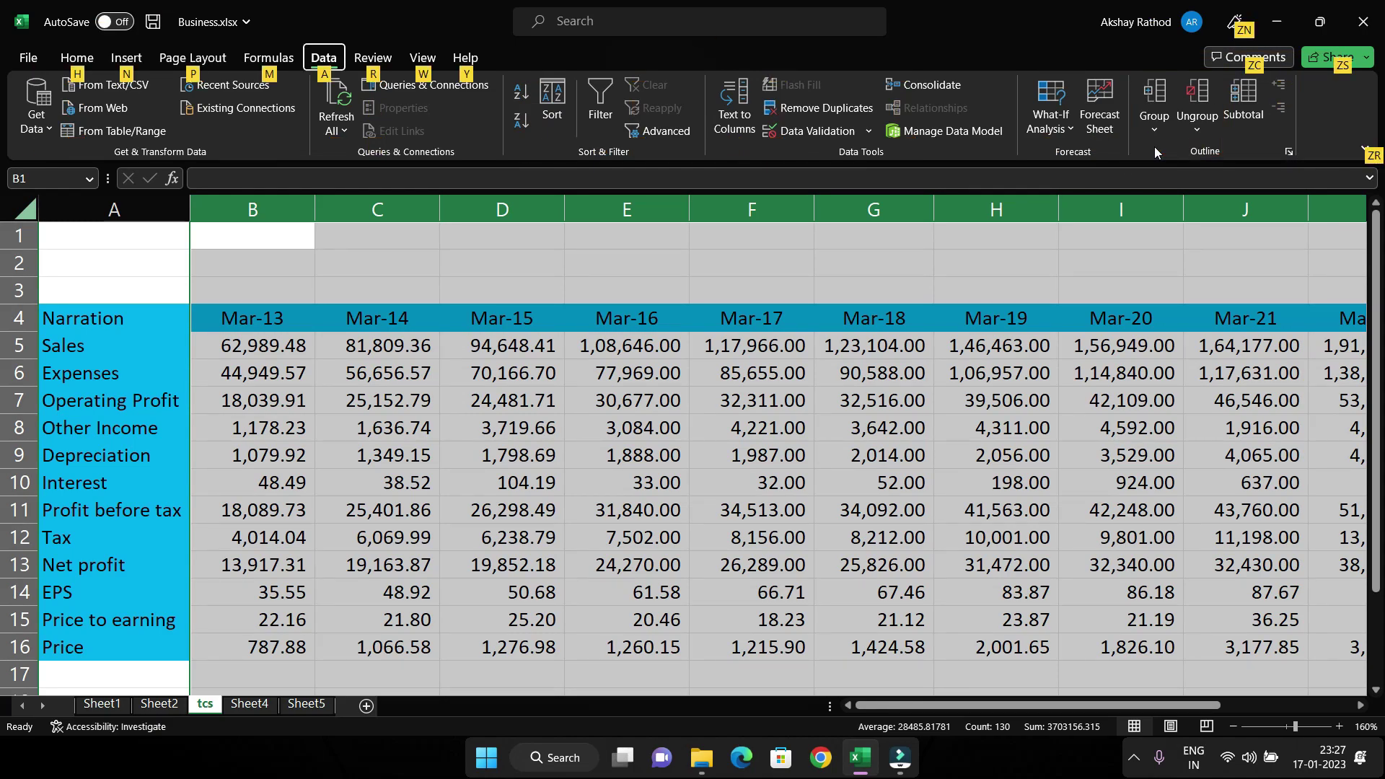
key(g)
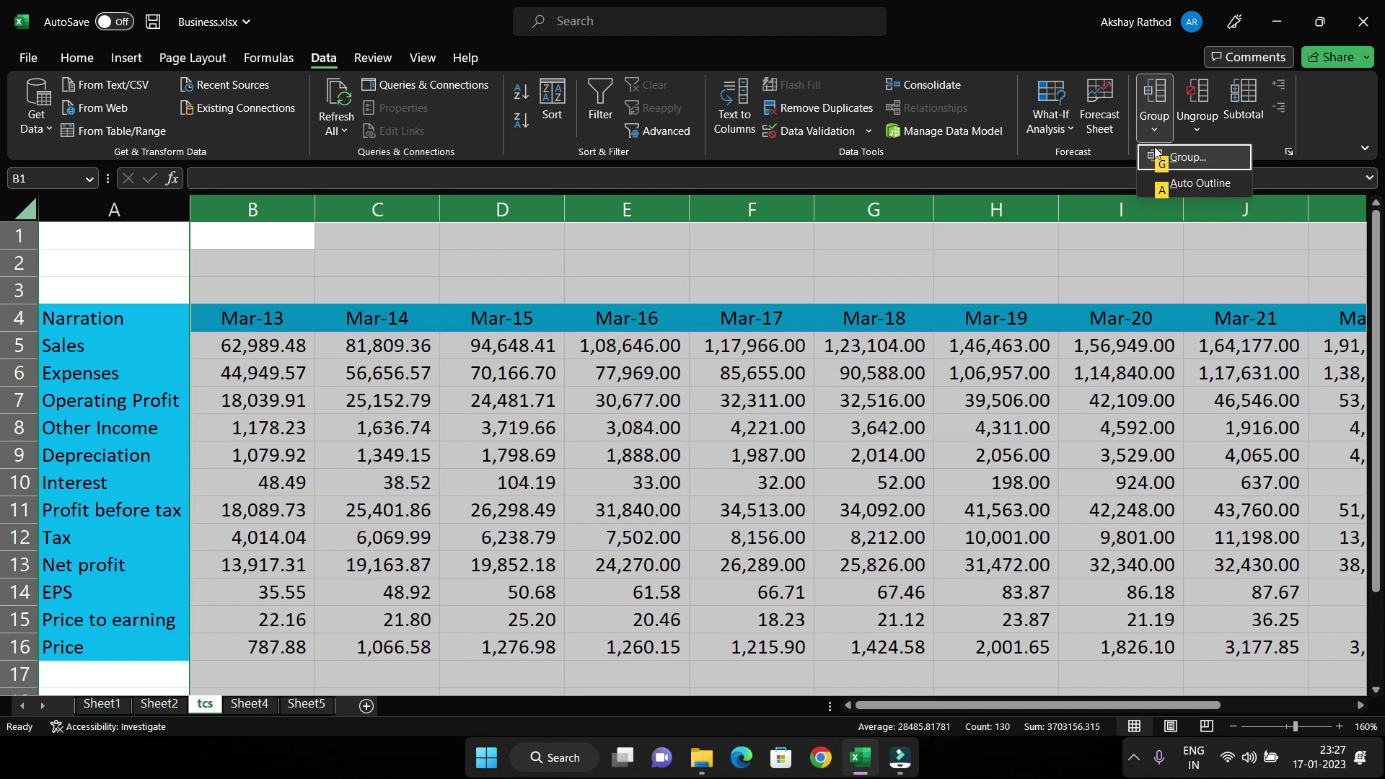
key(a)
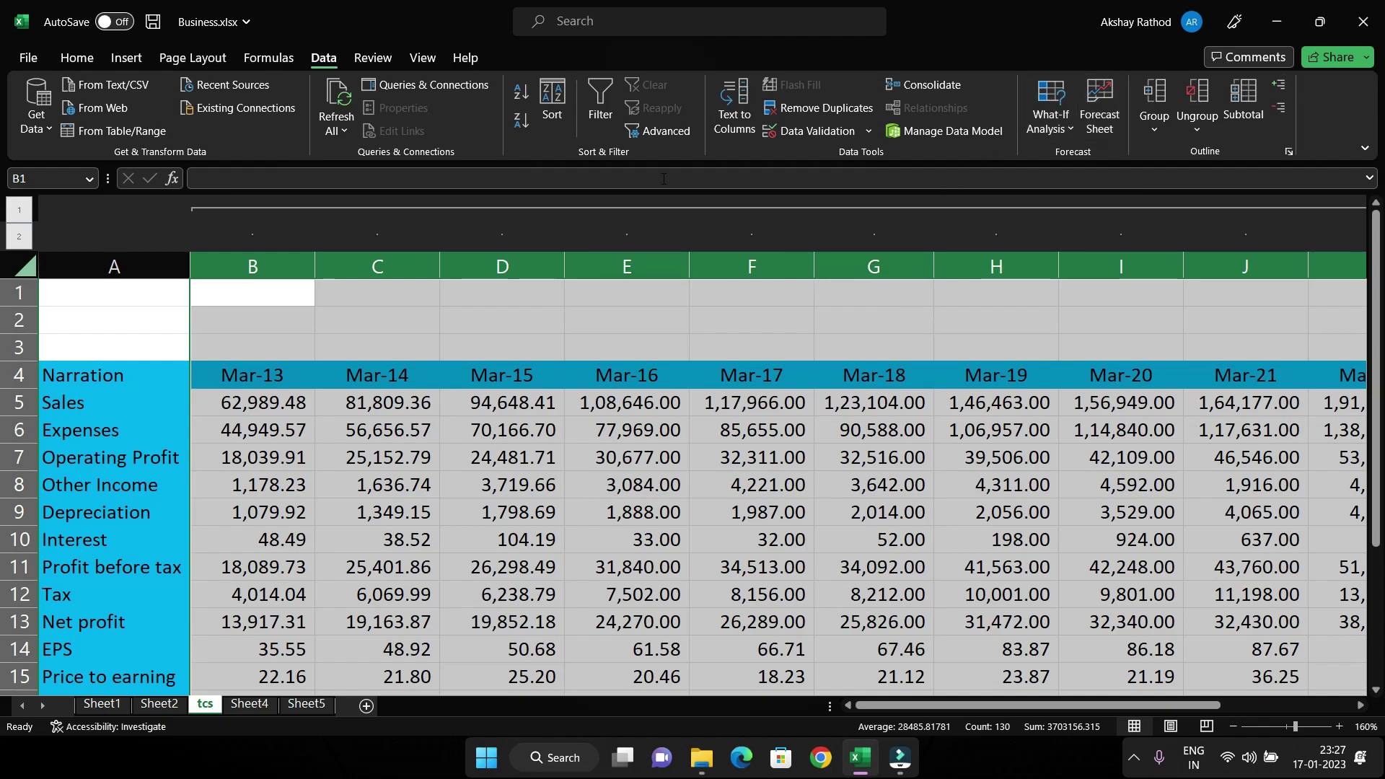
Collapse the Mar-13 to Mar-22 group so Narration sits beside Trailing
click(659, 324)
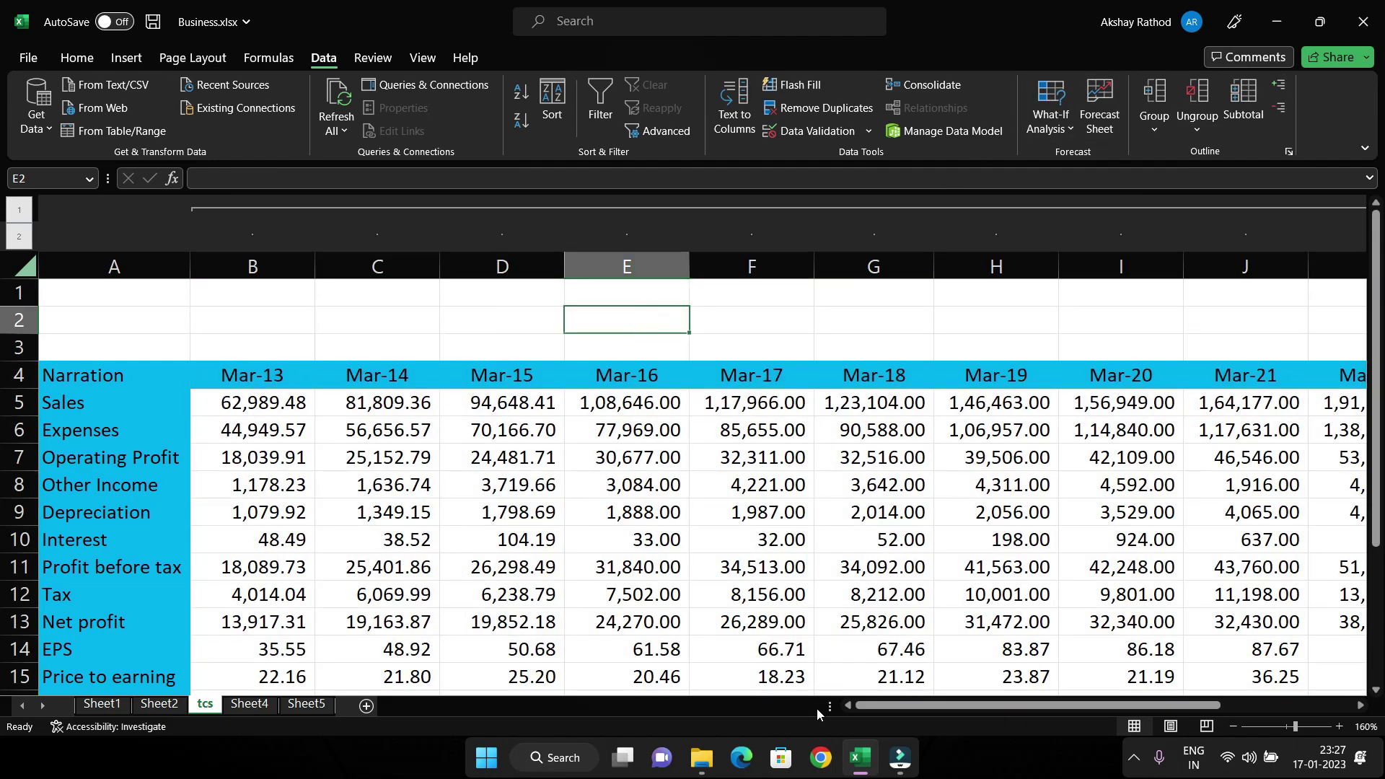
click(911, 708)
mouse_move(911, 708)
mouse_down()
mouse_move(1047, 710)
mouse_move(982, 709)
mouse_up()
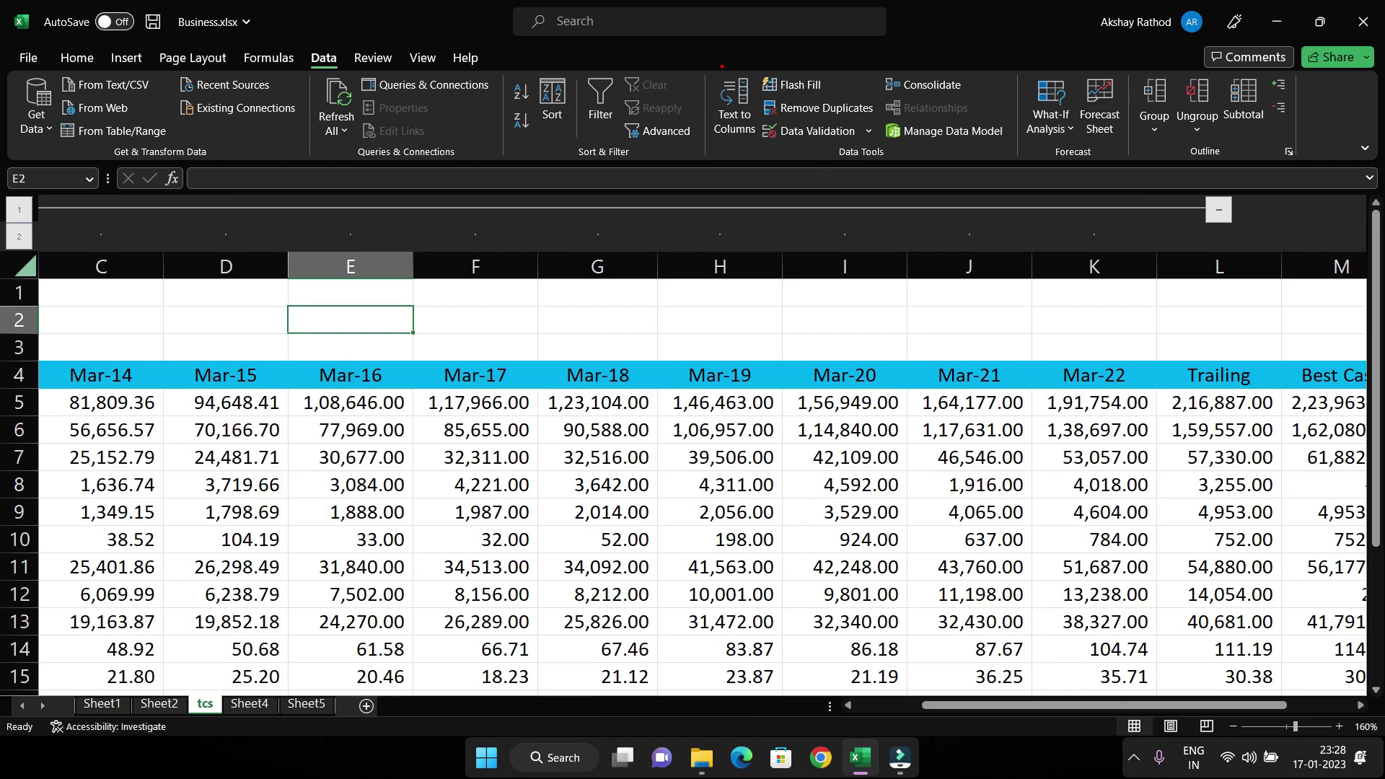
drag(775, 225, 711, 322)
click(1217, 209)
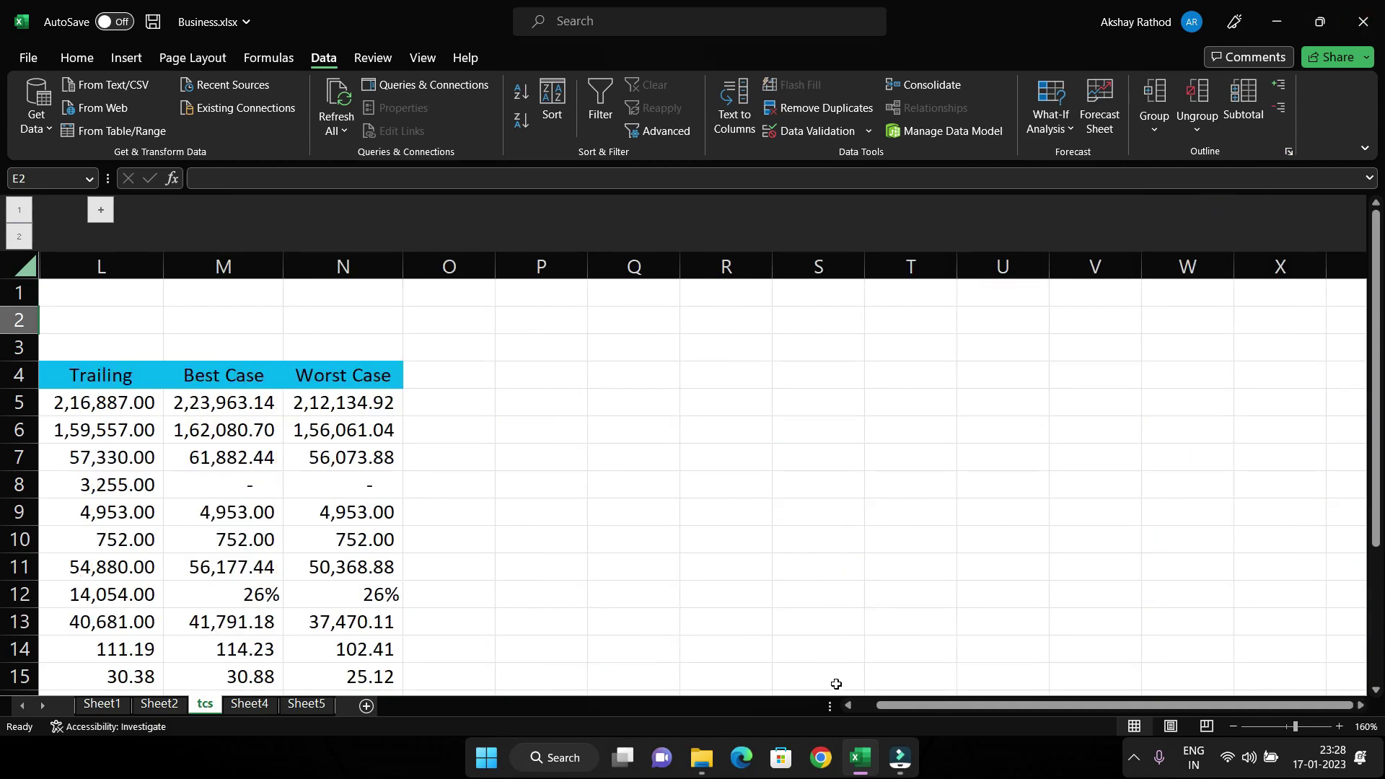
drag(977, 710, 956, 707)
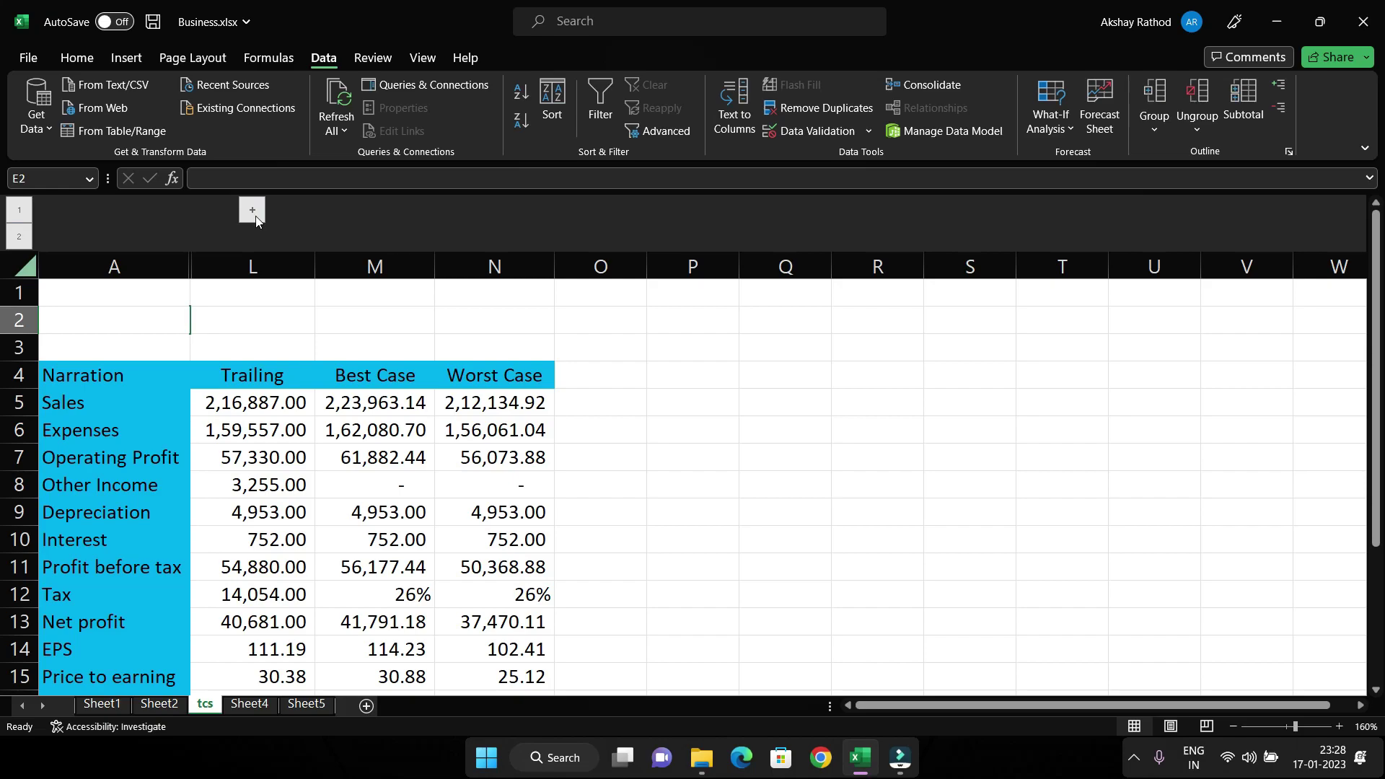
Select the Trailing, Best Case and Worst Case figures, then clear the selection
scroll(303, 440, down, 3)
scroll(319, 466, up, 1)
scroll(319, 462, up, 3)
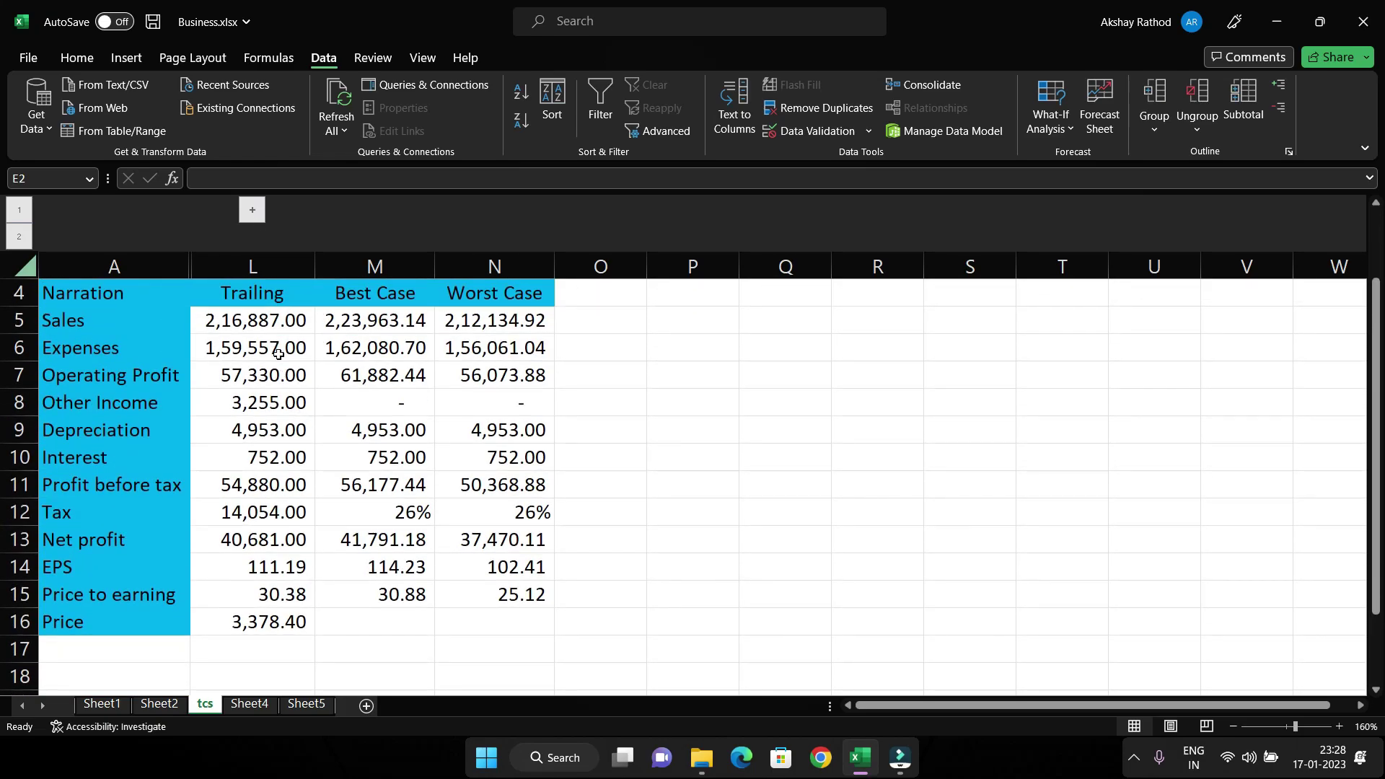
scroll(279, 360, up, 3)
click(263, 369)
mouse_move(263, 369)
mouse_down()
mouse_move(481, 674)
mouse_move(503, 452)
mouse_up()
click(696, 426)
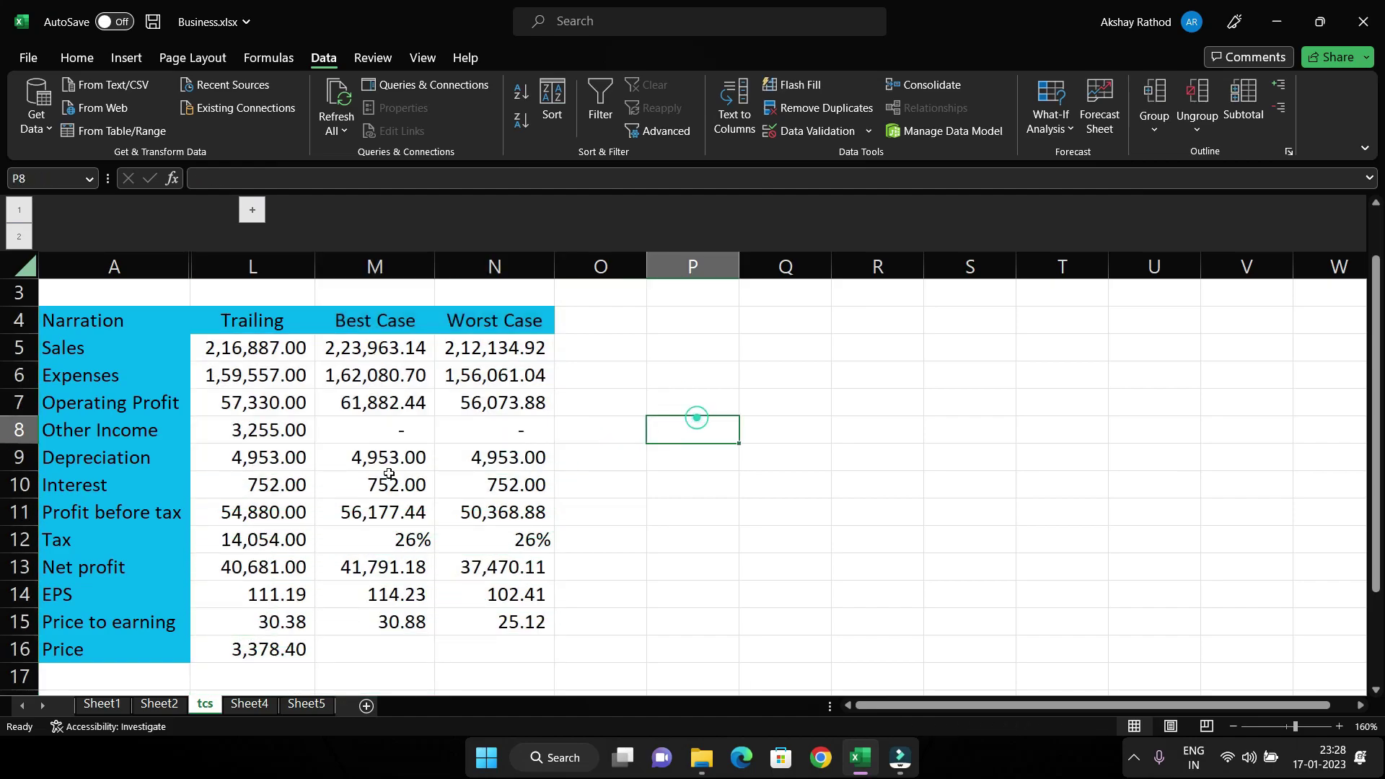
Expand the month column group, then collapse it again with the outline buttons
scroll(333, 479, up, 1)
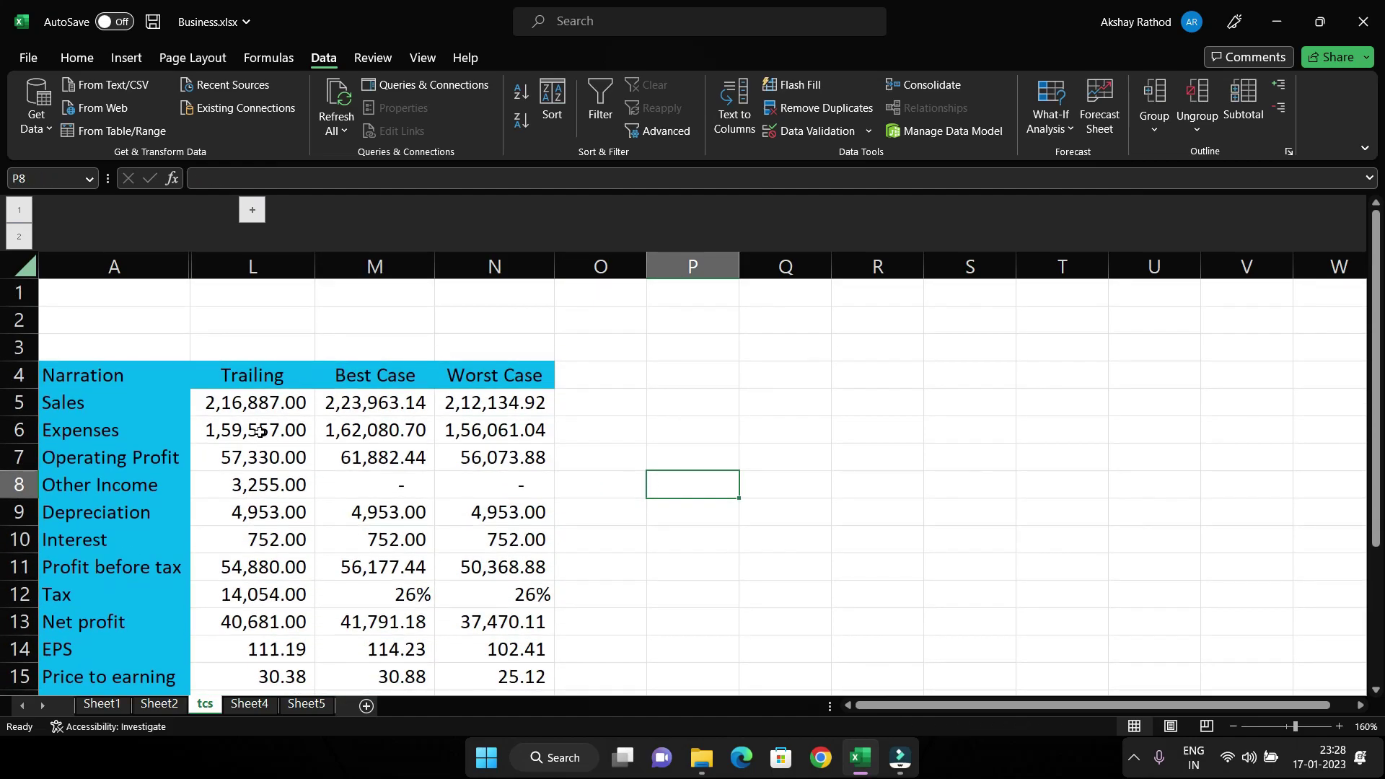
click(250, 210)
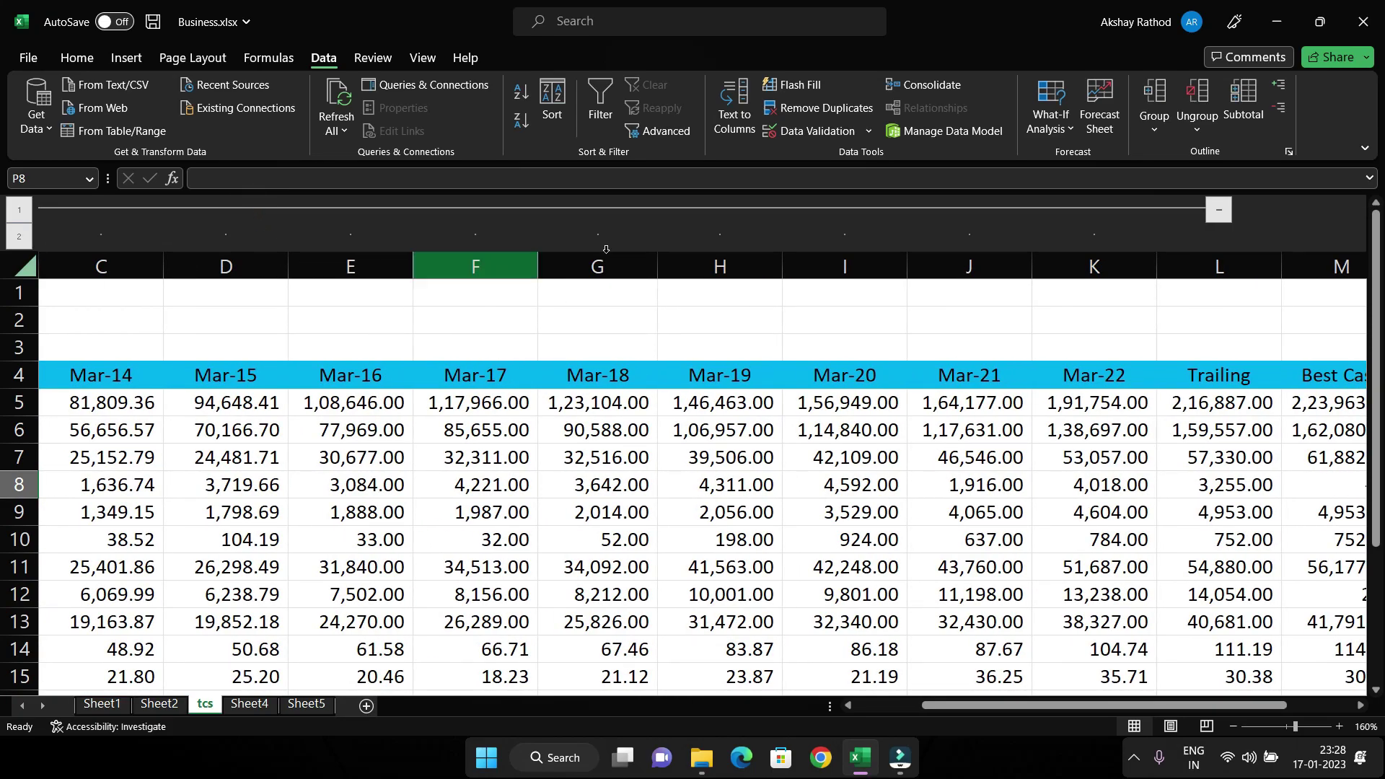
click(1220, 210)
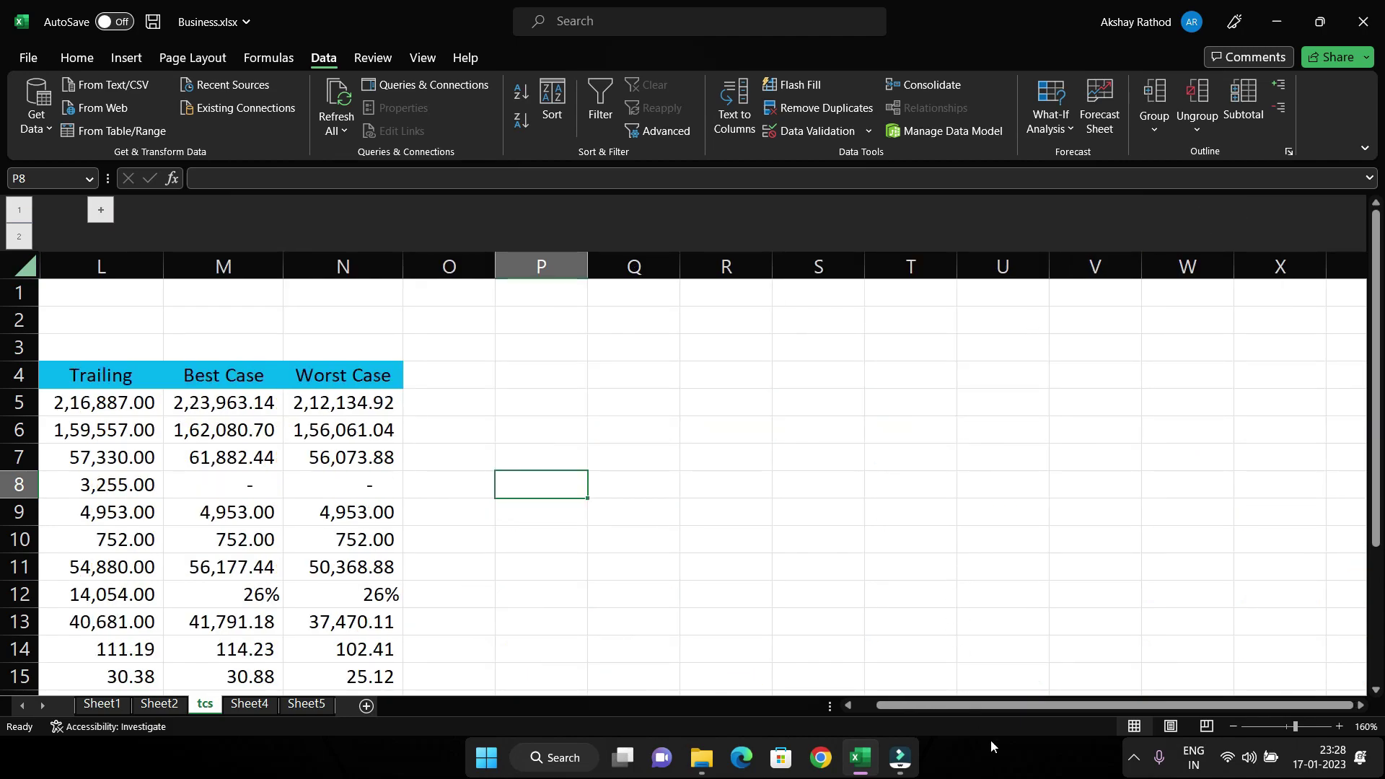
drag(995, 707, 892, 756)
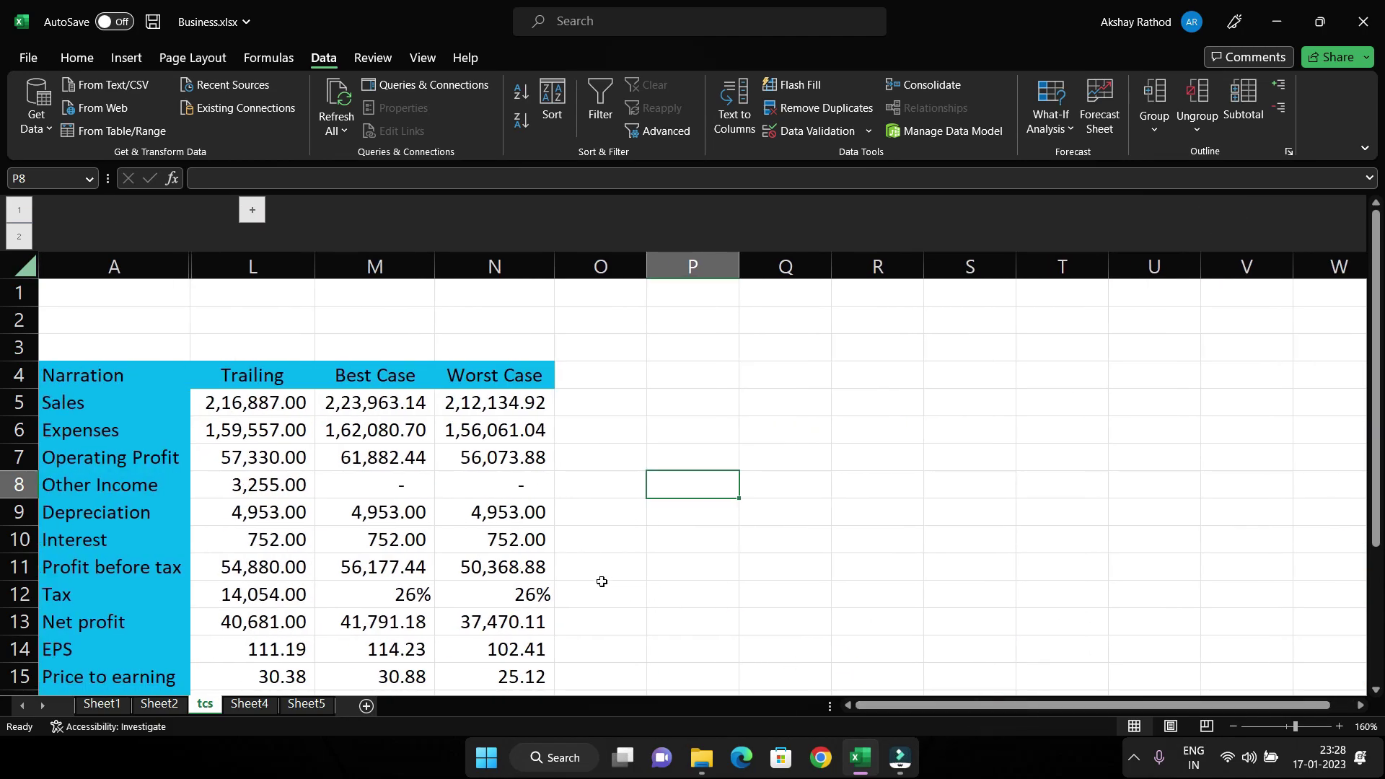
scroll(587, 580, down, 2)
scroll(573, 580, up, 2)
scroll(571, 584, down, 2)
scroll(570, 584, up, 2)
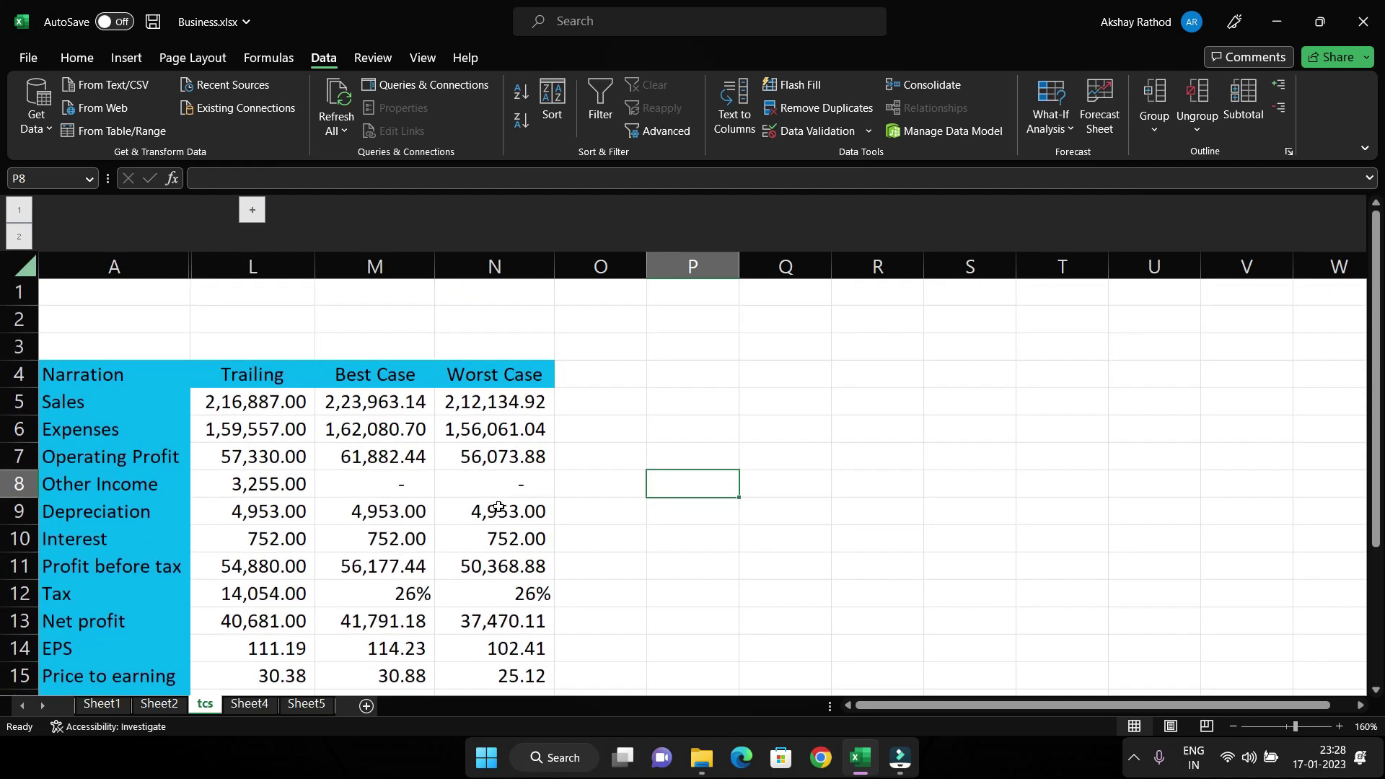
Expand the month group to show Mar-13 through Mar-22 again, then select cell A5
click(251, 212)
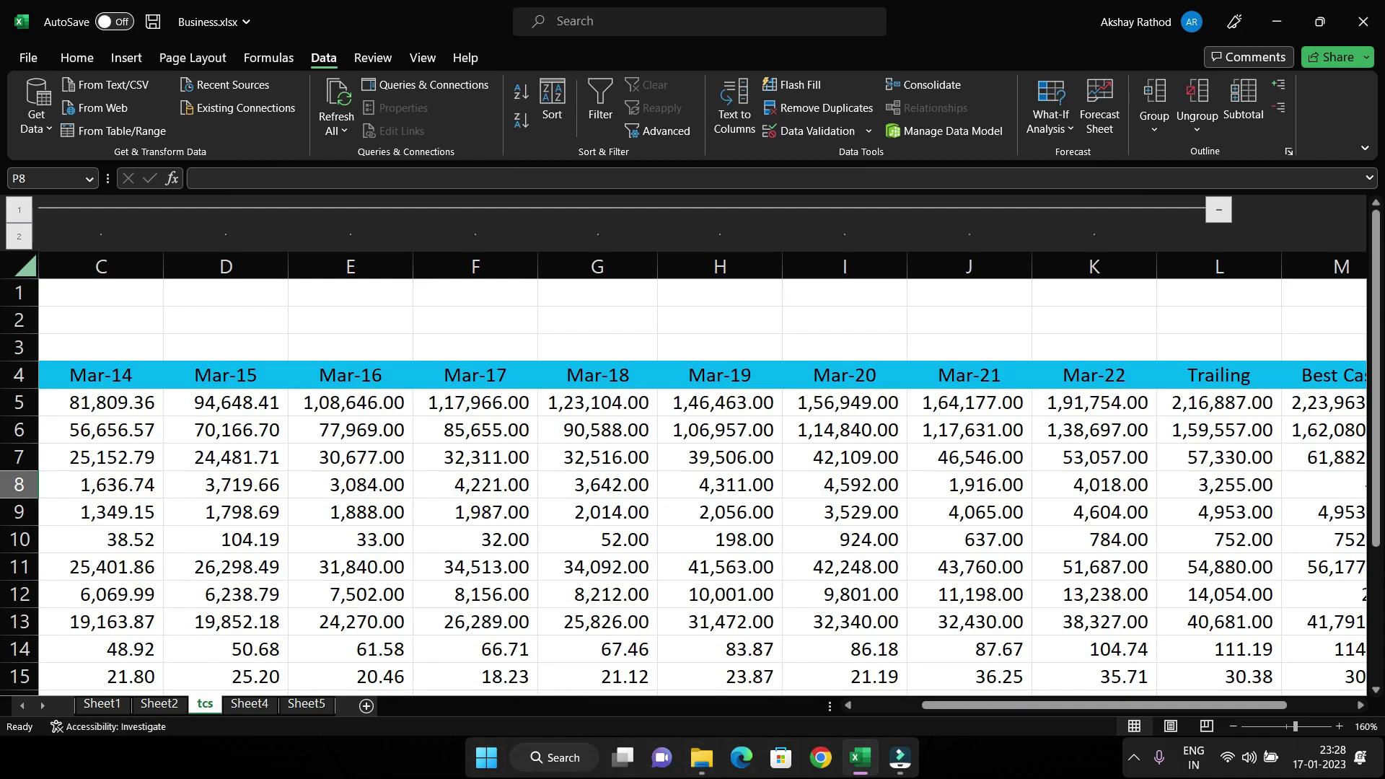
drag(1008, 709, 898, 716)
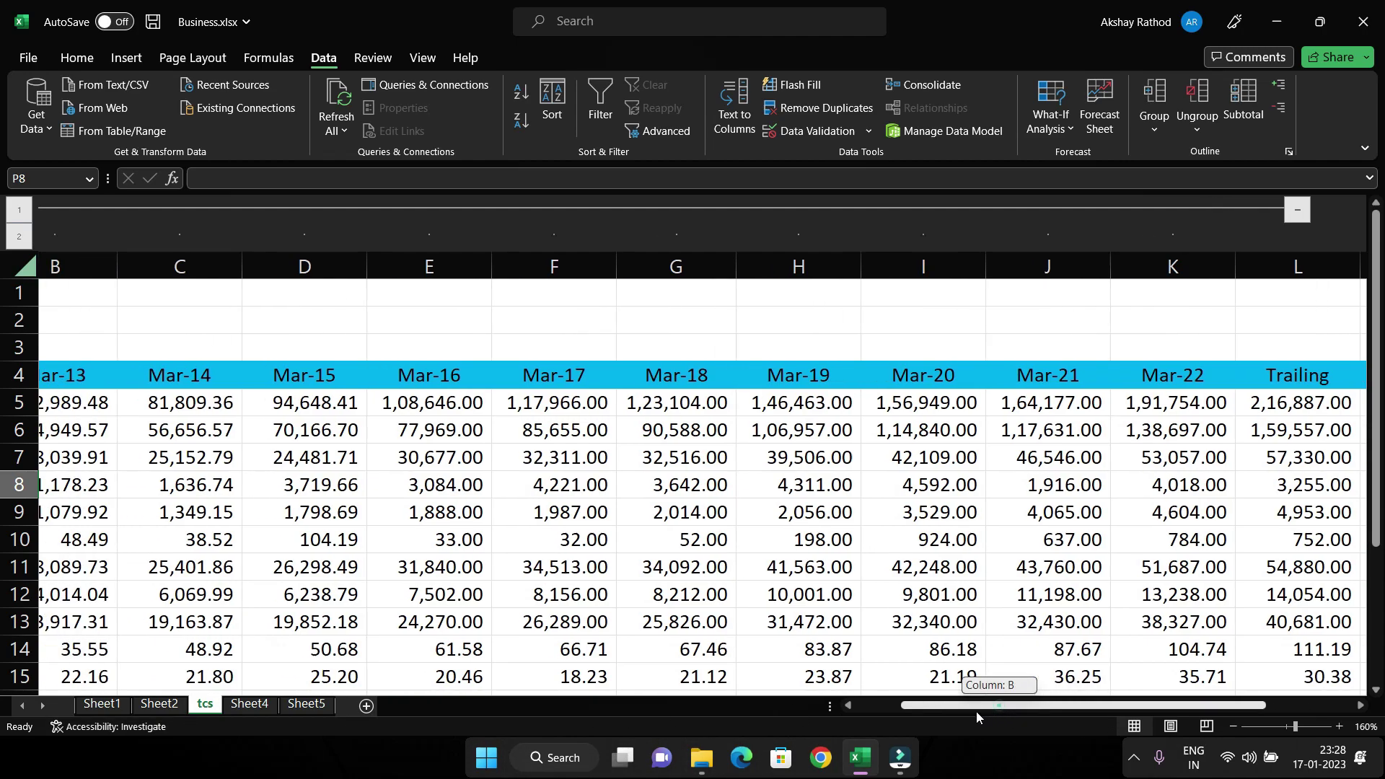
scroll(692, 537, down, 3)
scroll(701, 530, up, 2)
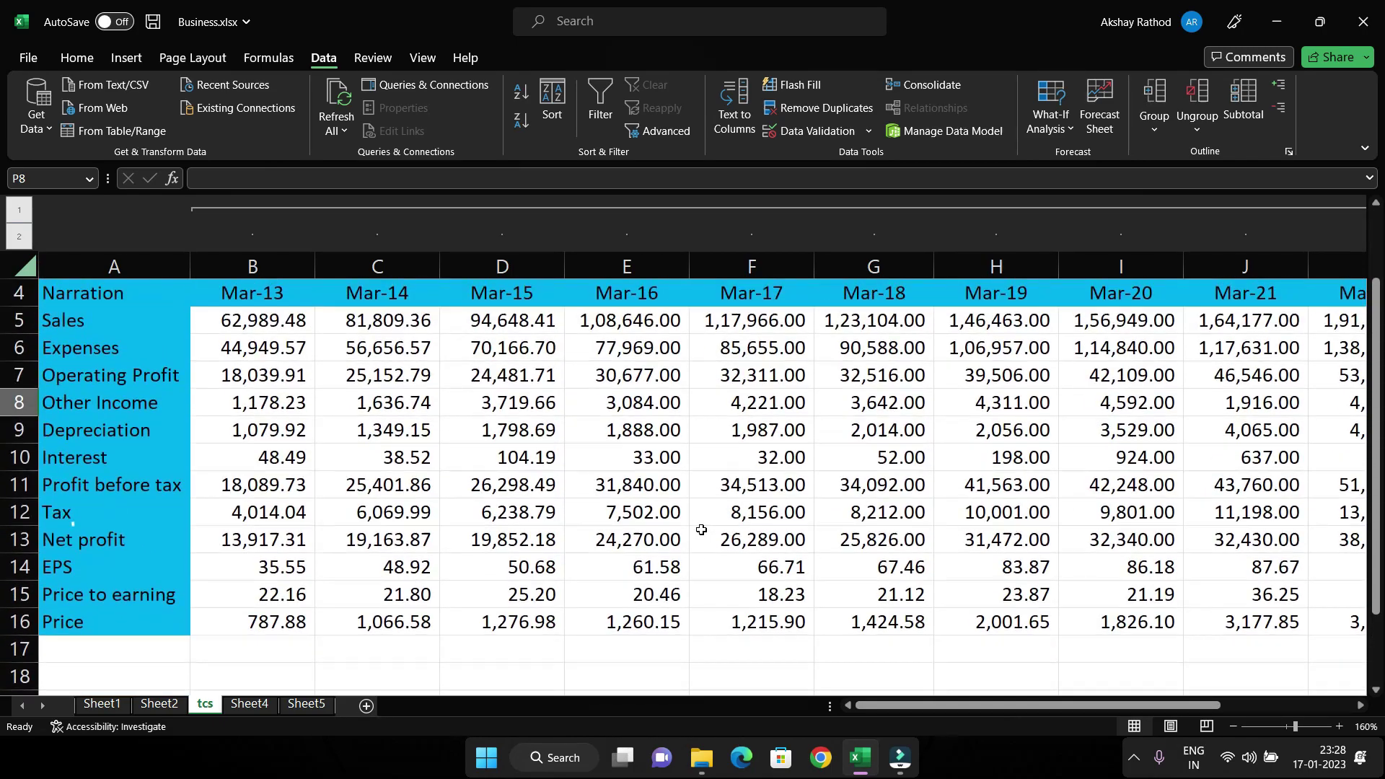
scroll(701, 530, up, 1)
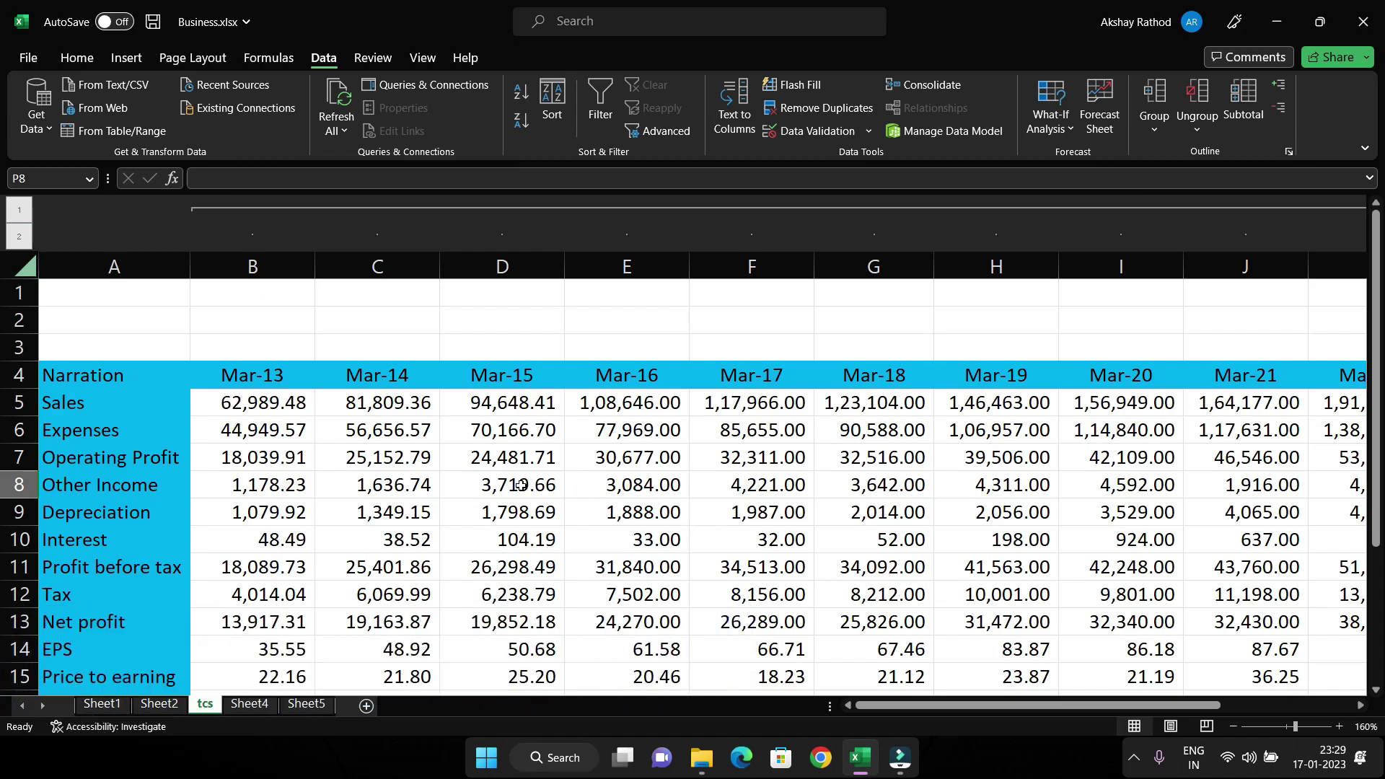
scroll(609, 465, down, 1)
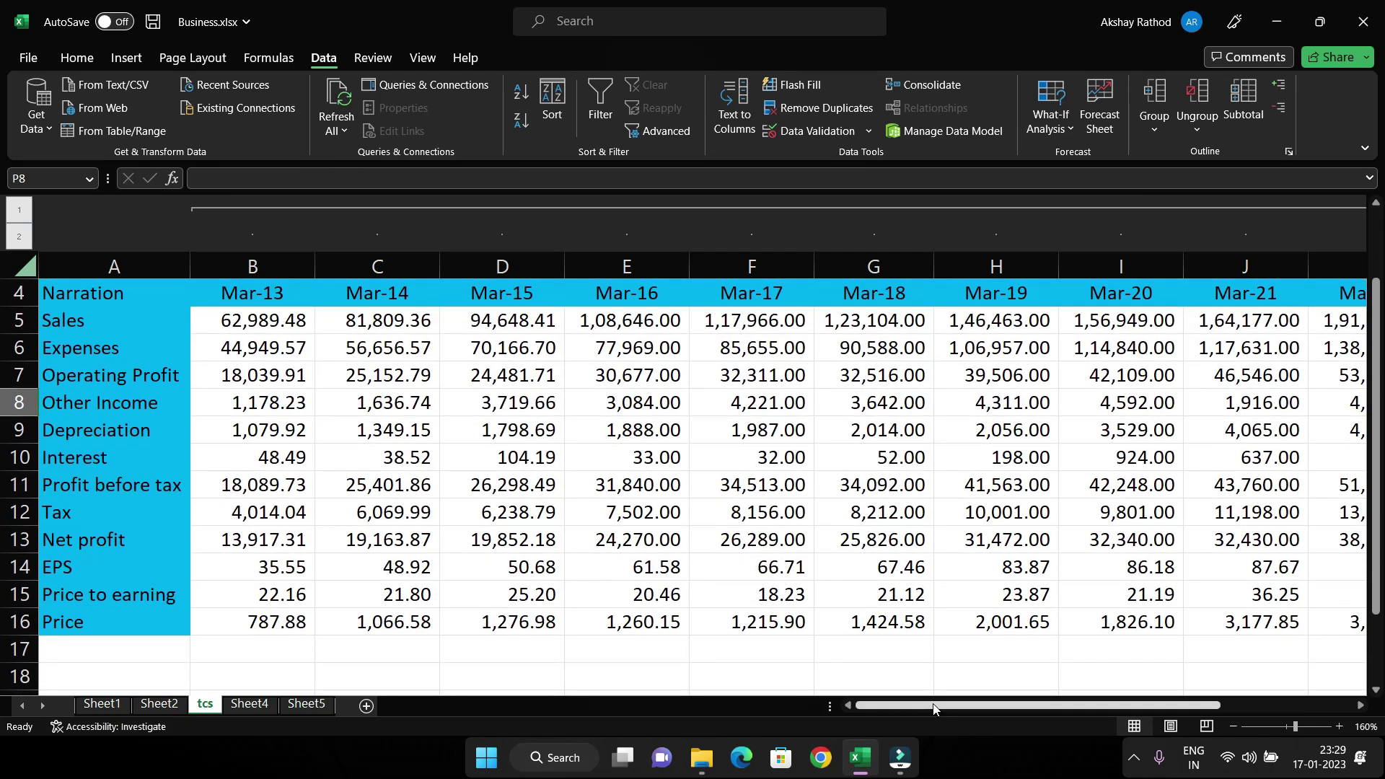
mouse_move(930, 706)
mouse_down()
mouse_move(1111, 714)
mouse_move(820, 708)
mouse_up()
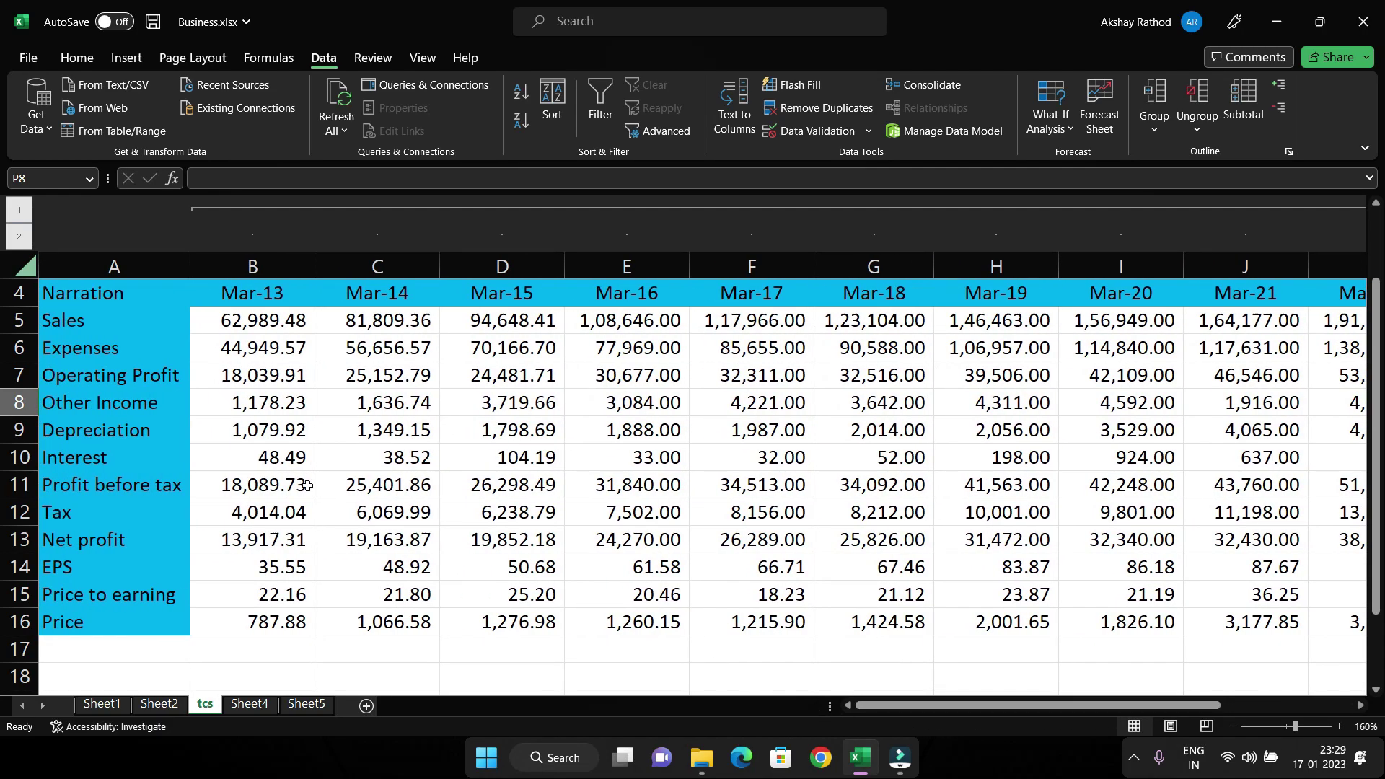
click(116, 325)
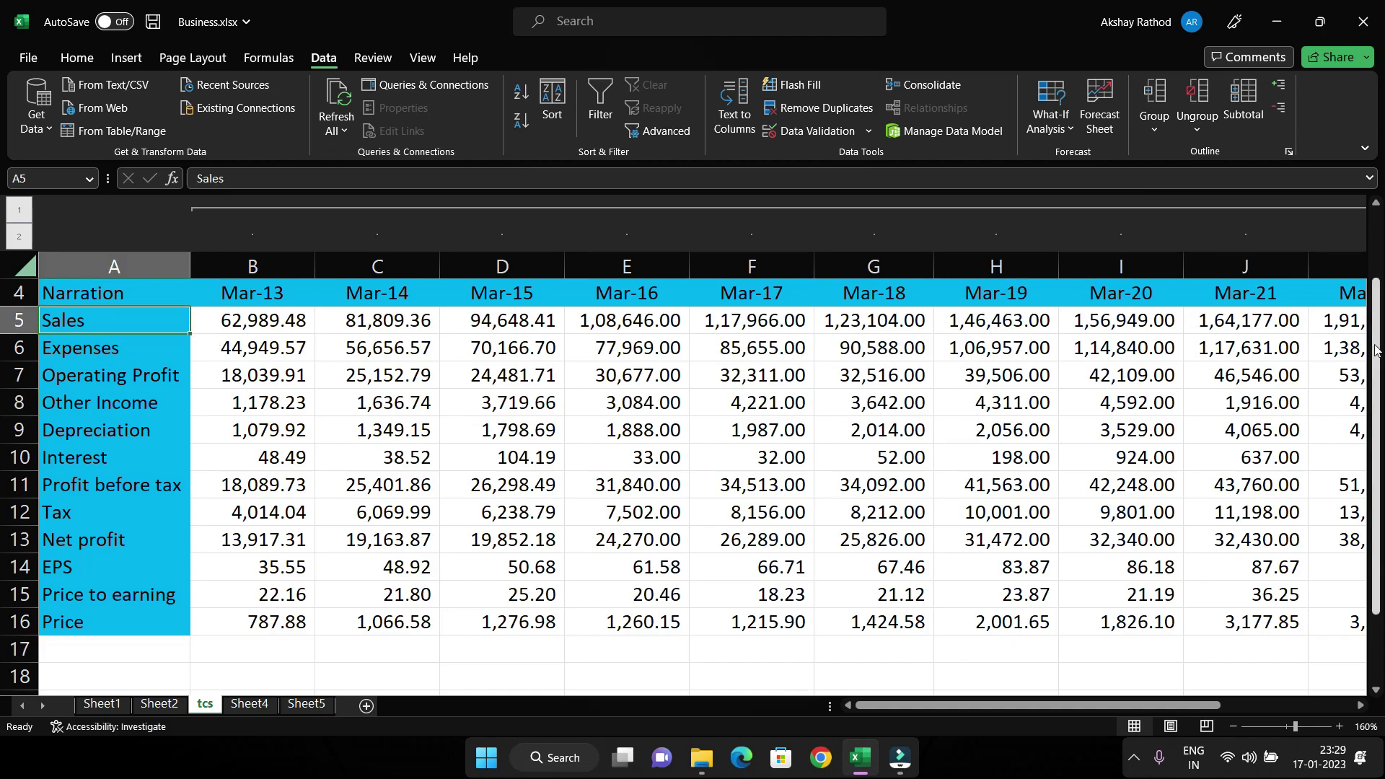
ctrl+scroll(974, 445, up, 1)
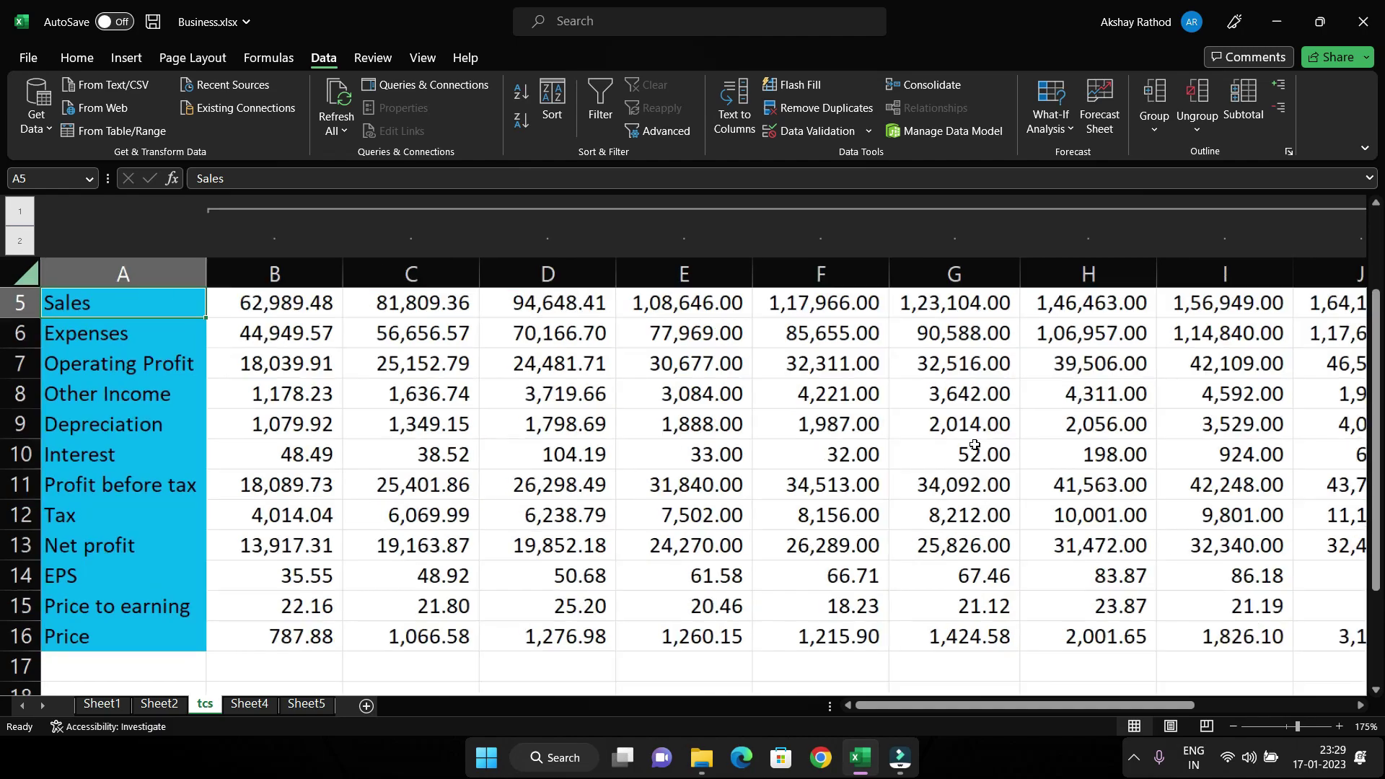
scroll(974, 444, up, 1)
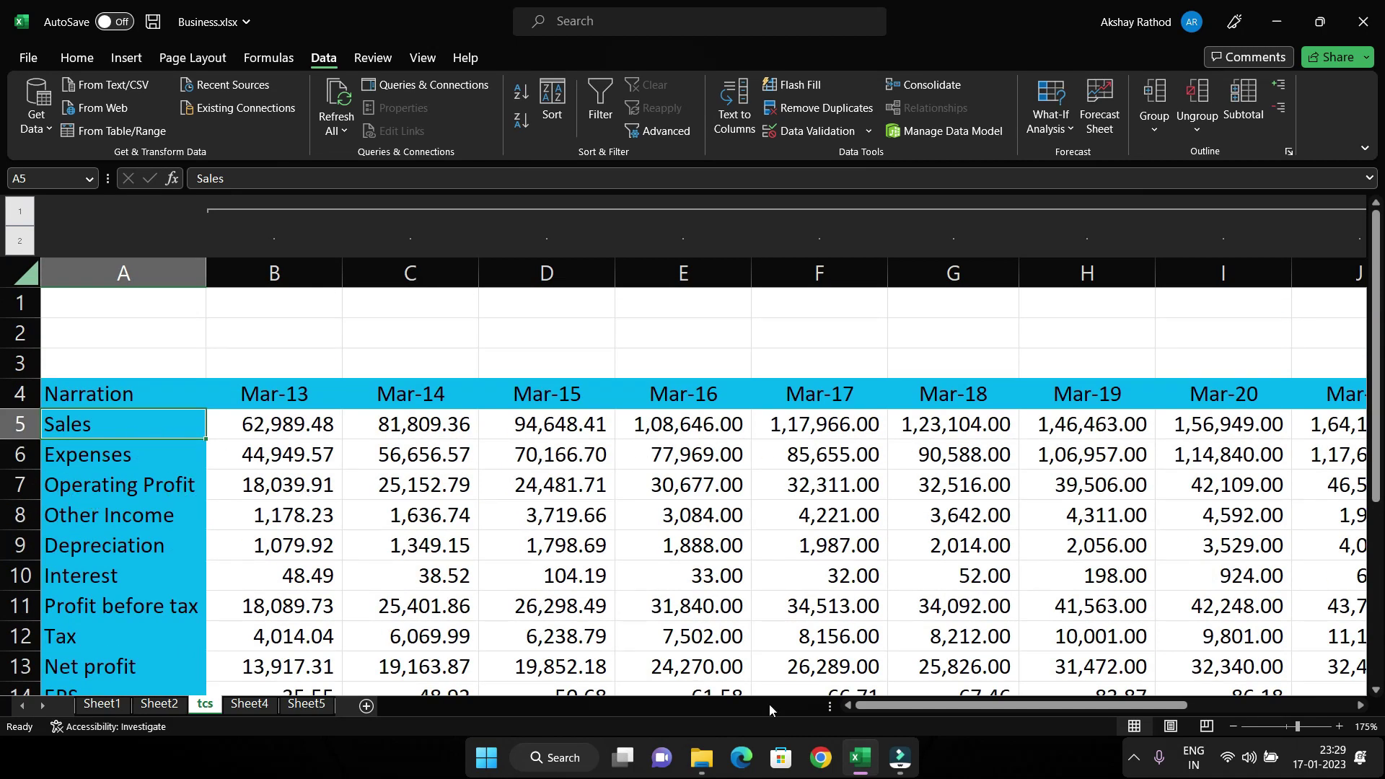
drag(953, 707, 1003, 710)
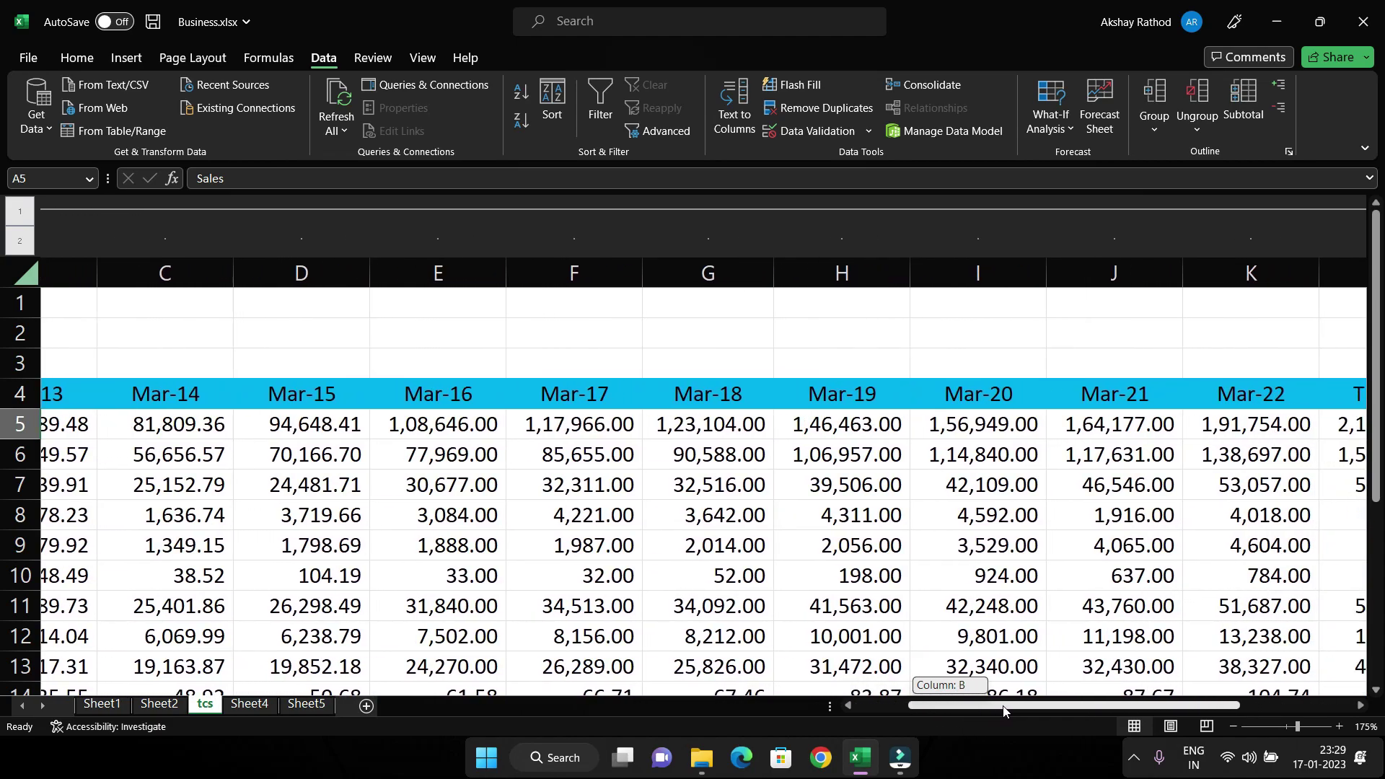
drag(1003, 710, 1018, 710)
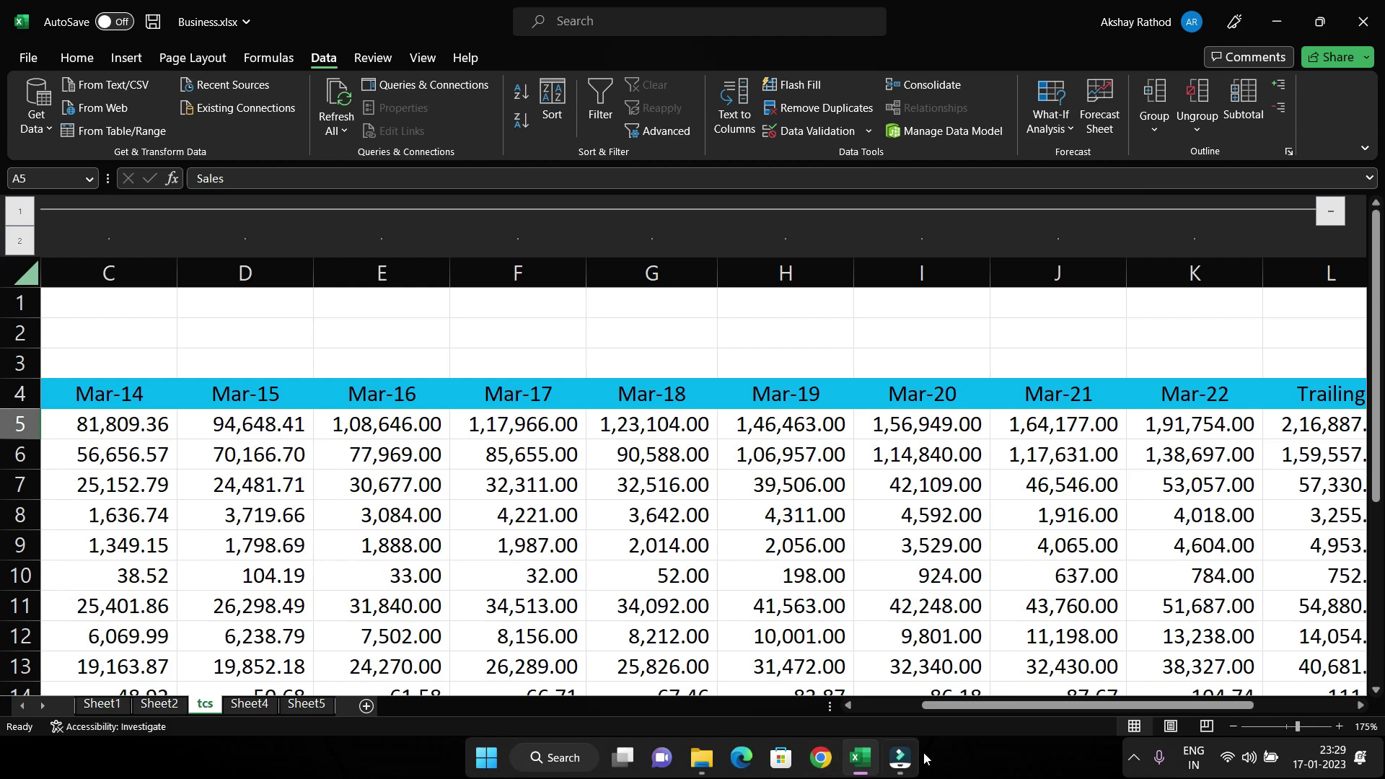
drag(1059, 704, 919, 714)
scroll(503, 525, down, 1)
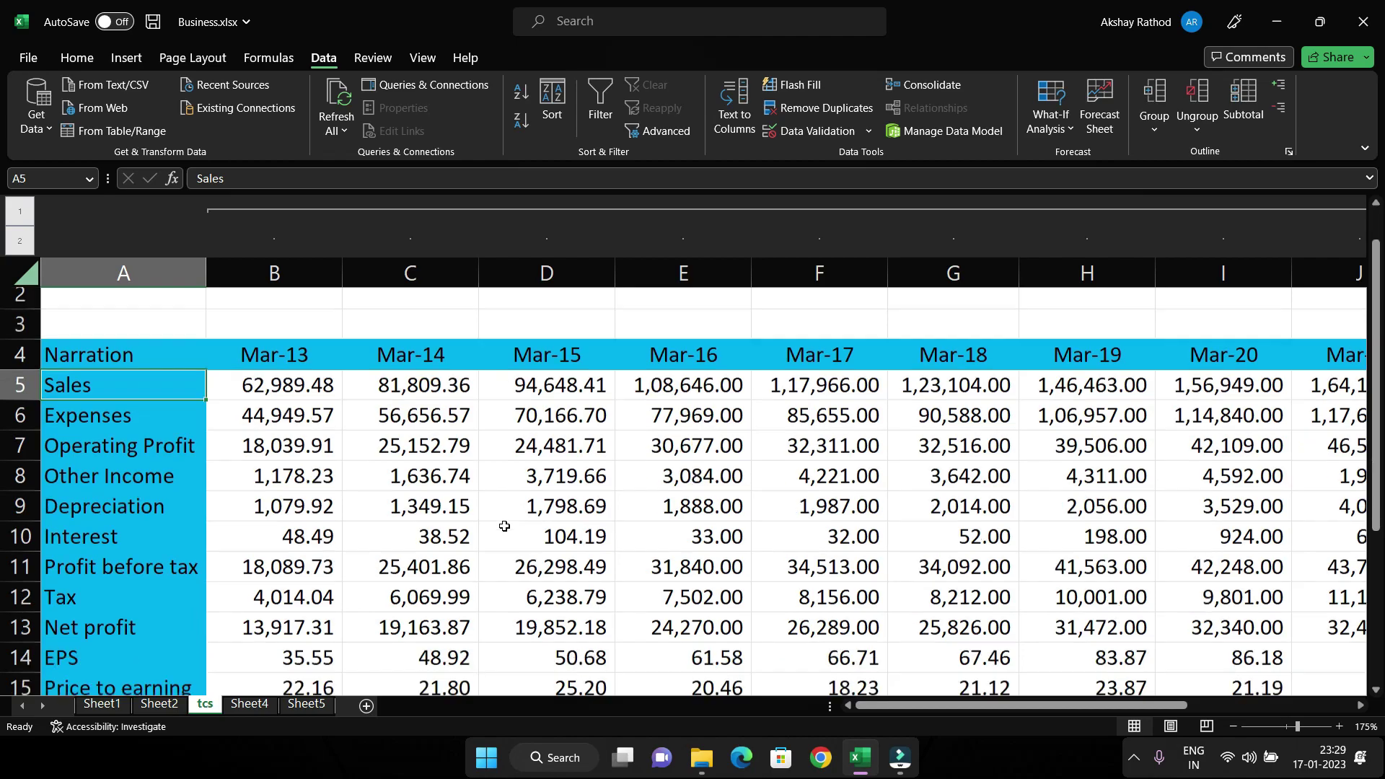
scroll(315, 532, up, 1)
scroll(129, 432, down, 3)
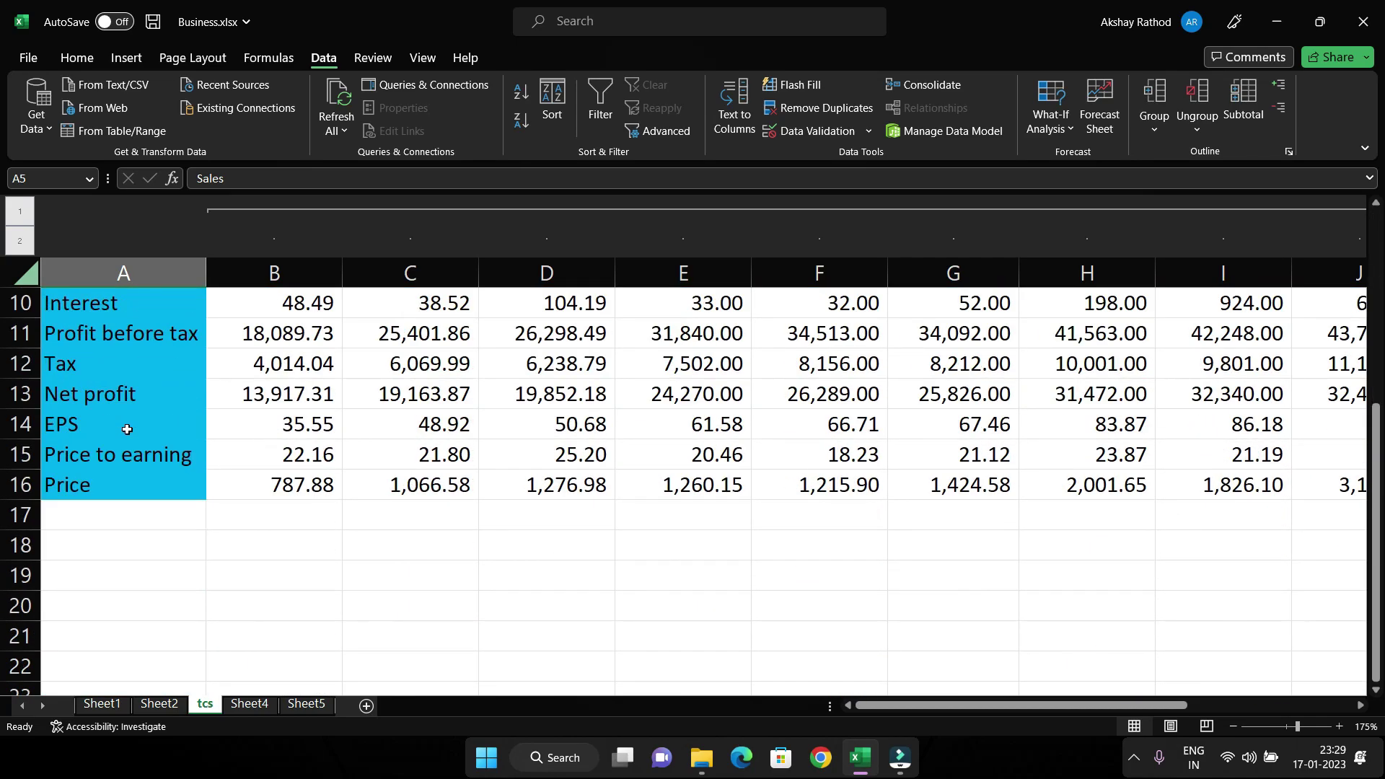
scroll(129, 432, up, 3)
scroll(131, 431, down, 1)
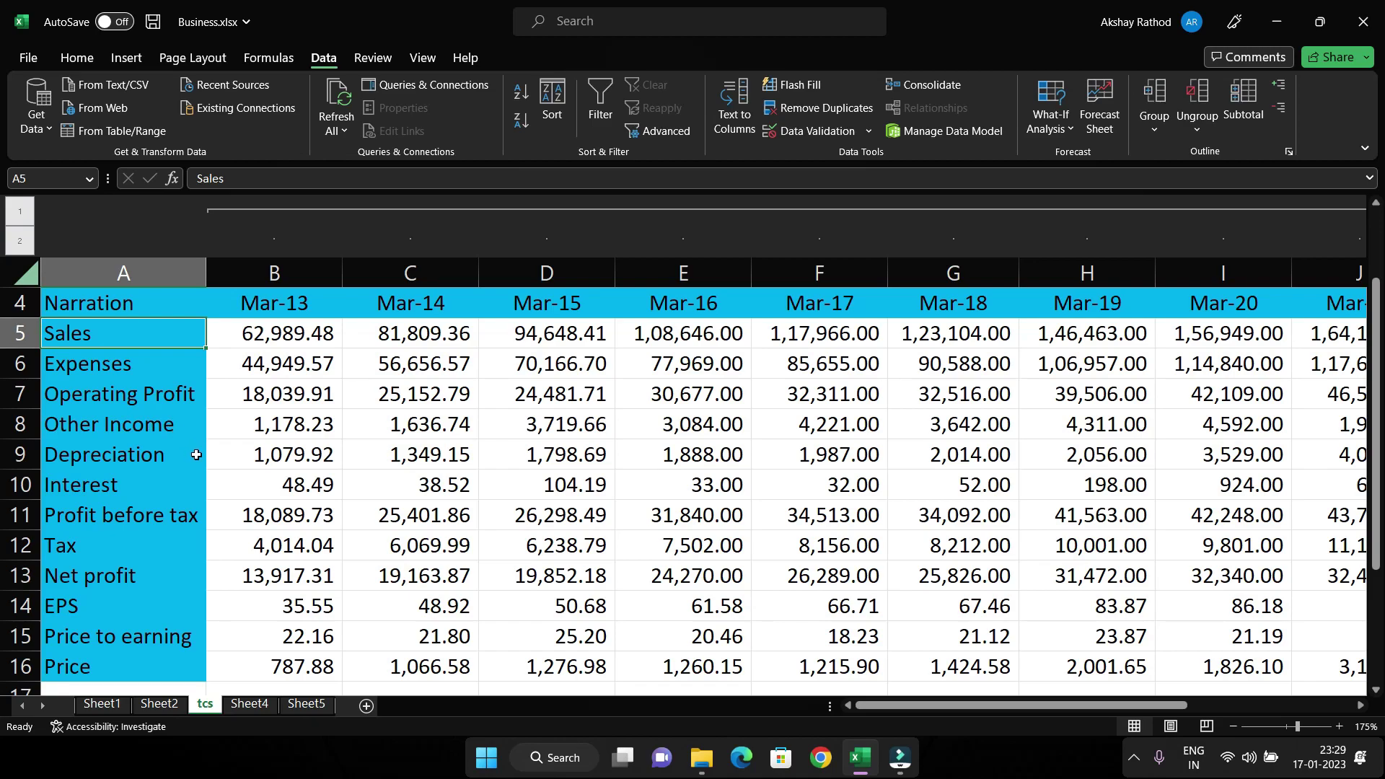
scroll(189, 453, up, 1)
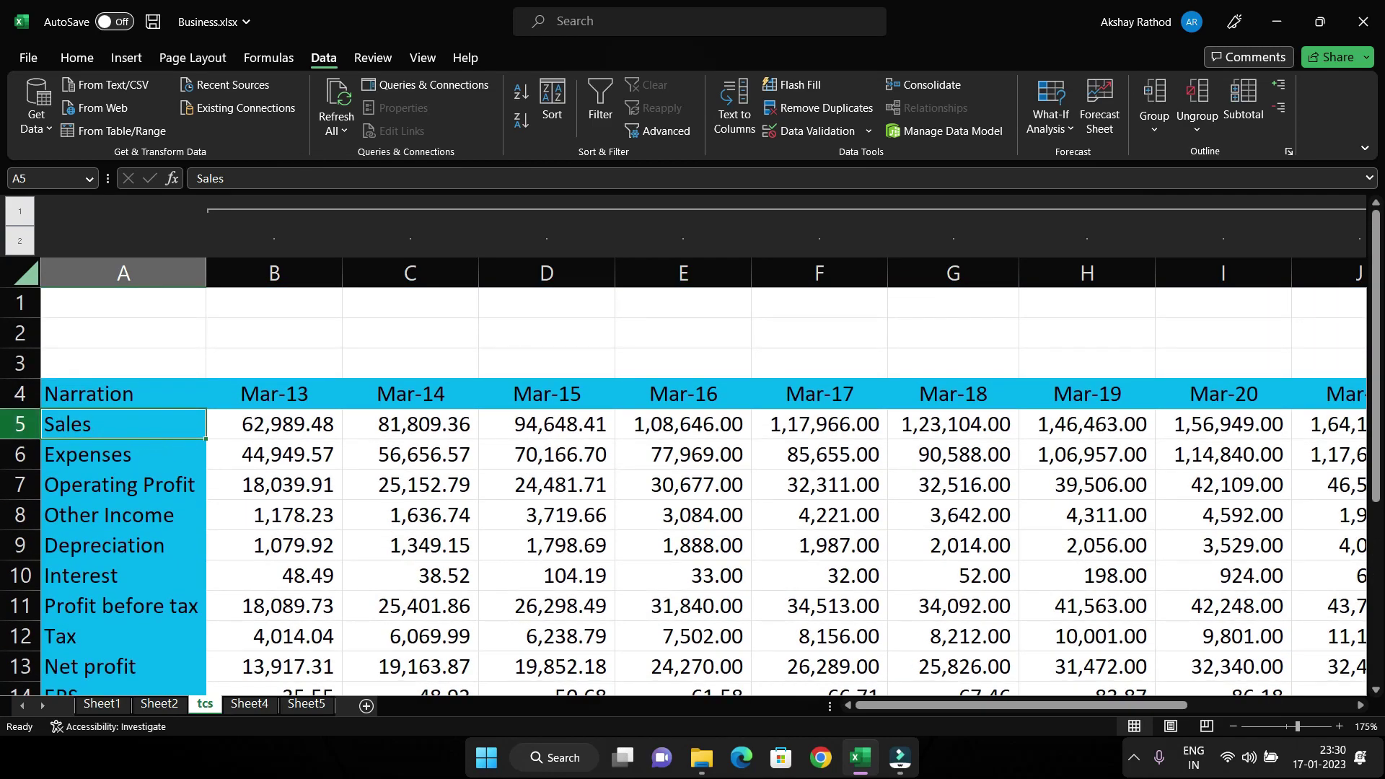
click(151, 271)
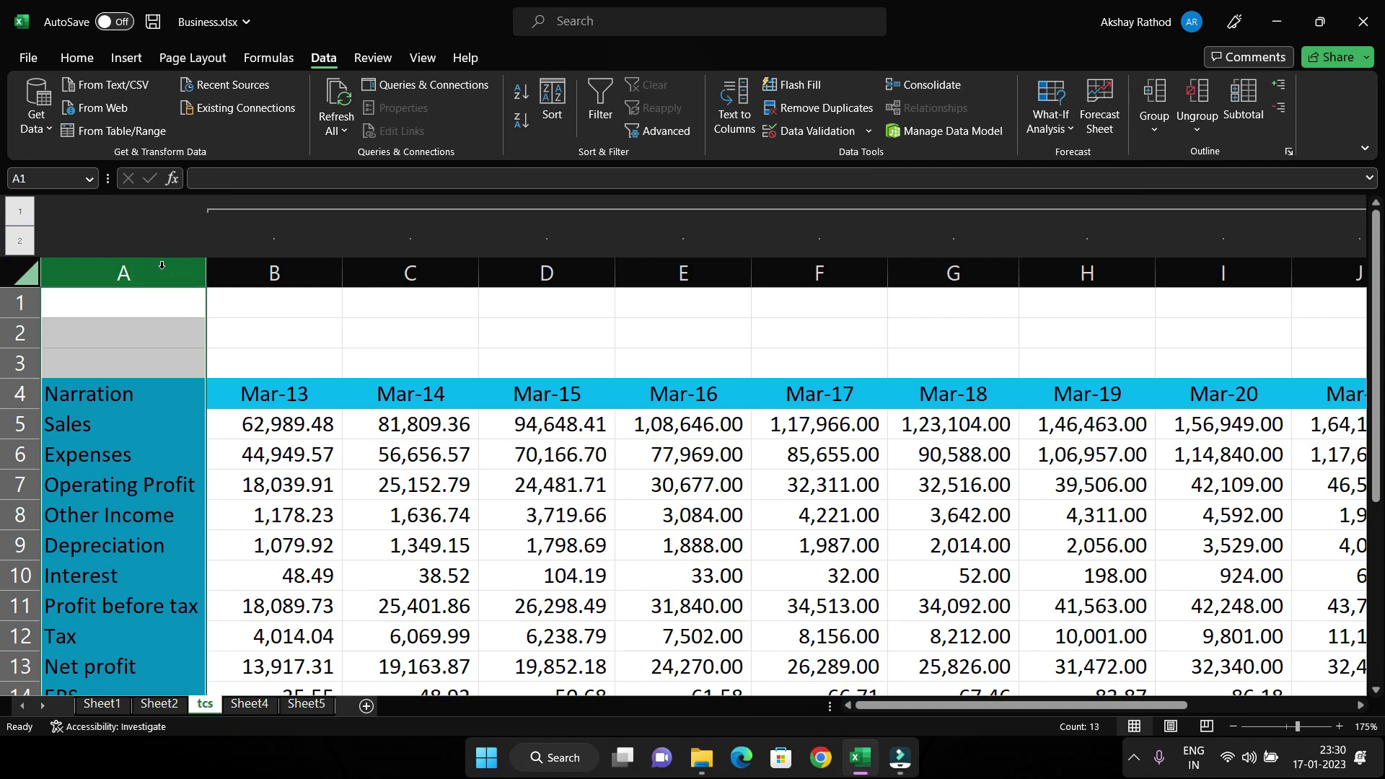
Freeze the Narration column using View > Freeze Panes > Freeze First Column
key(alt)
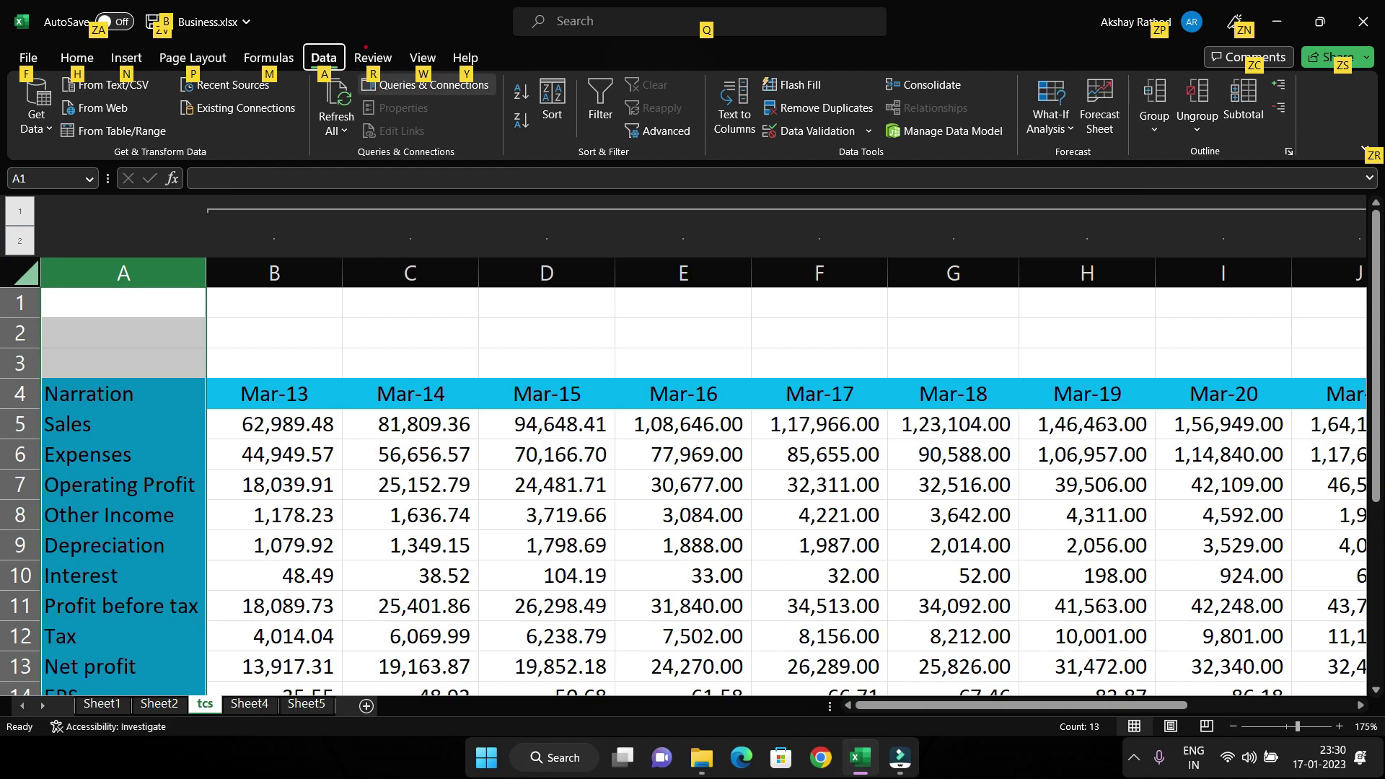
drag(354, 34, 403, 86)
key(Escape)
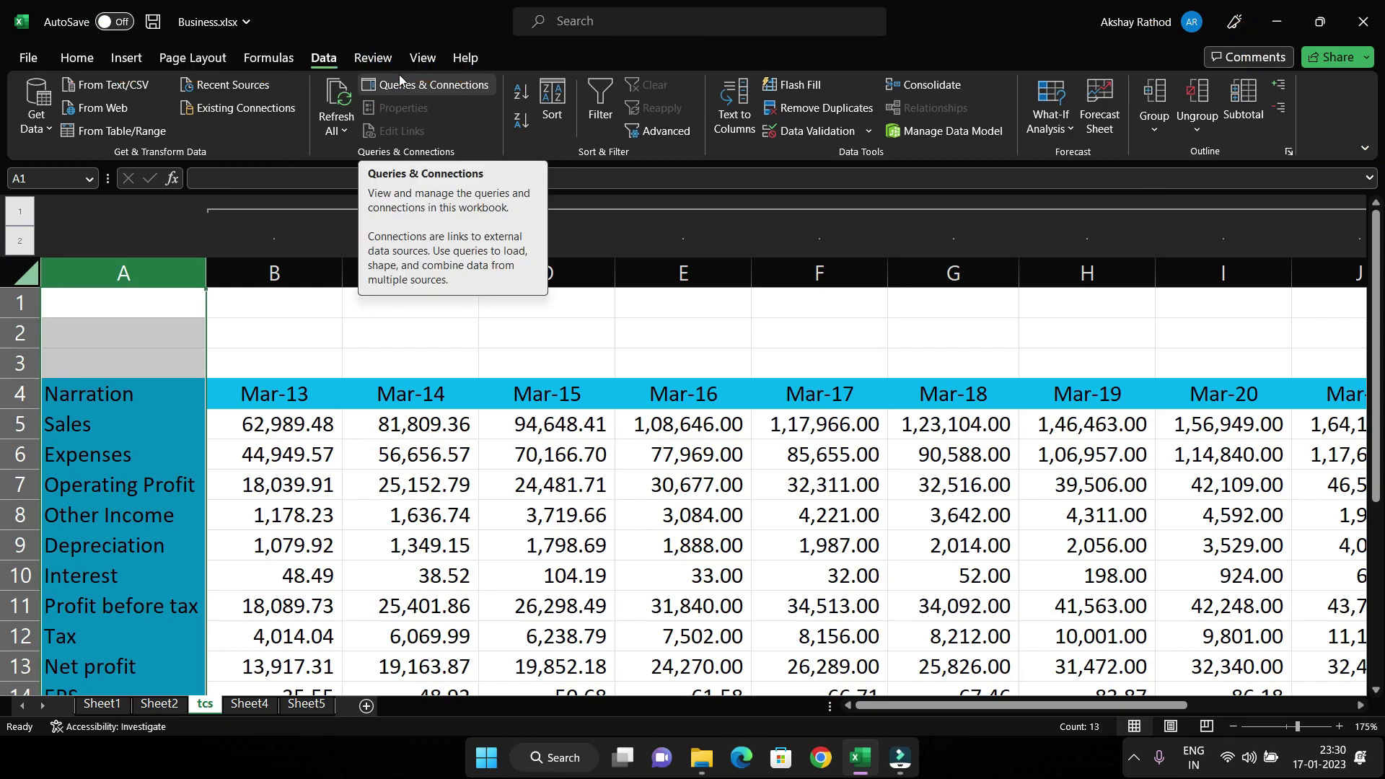
key(alt)
key(w)
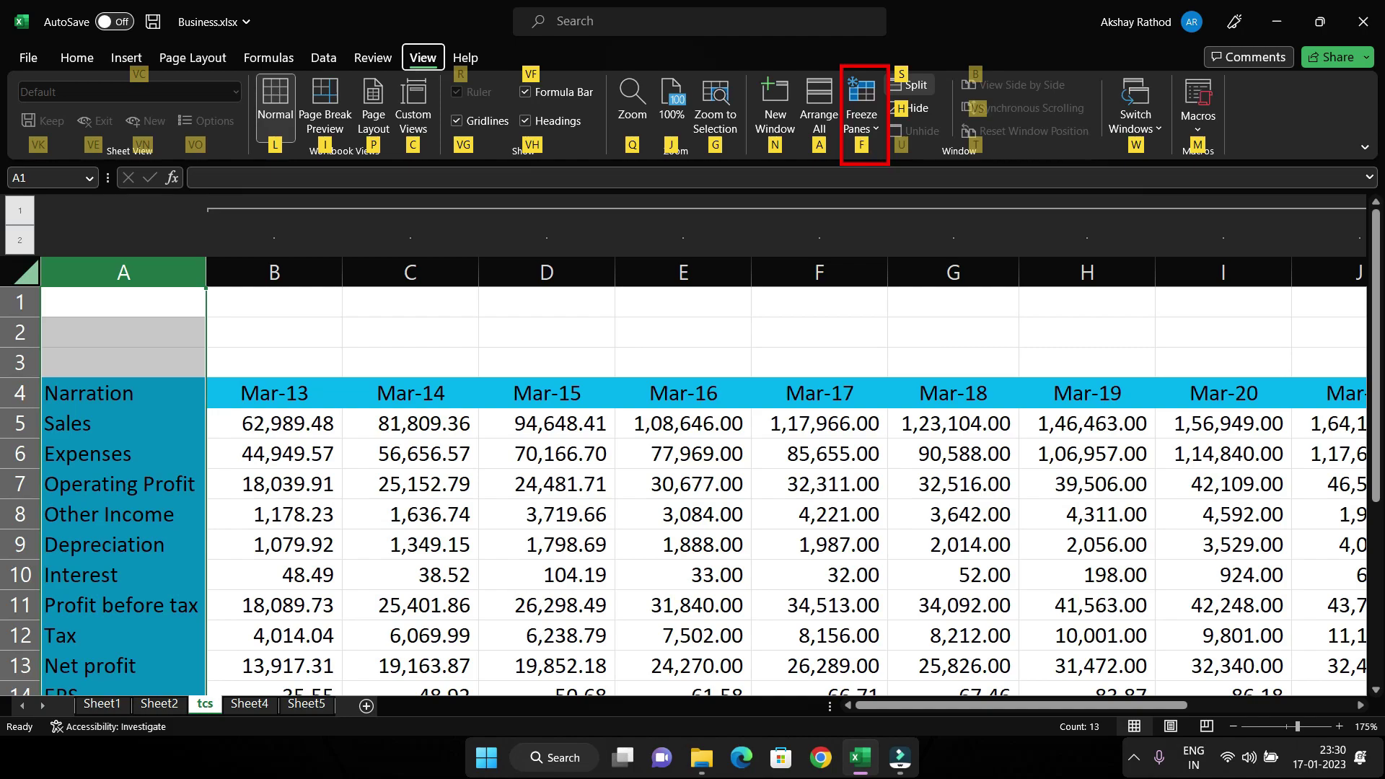
key(Escape)
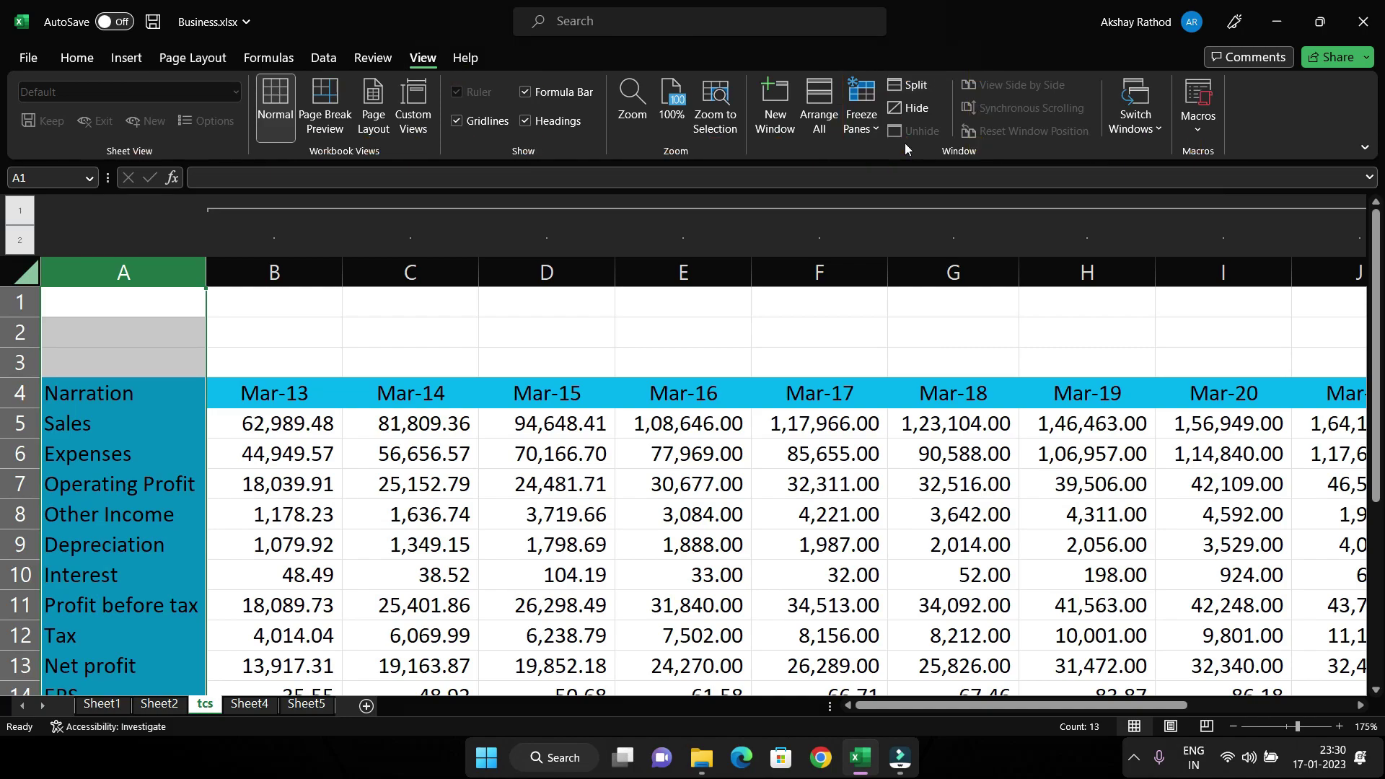
key(alt)
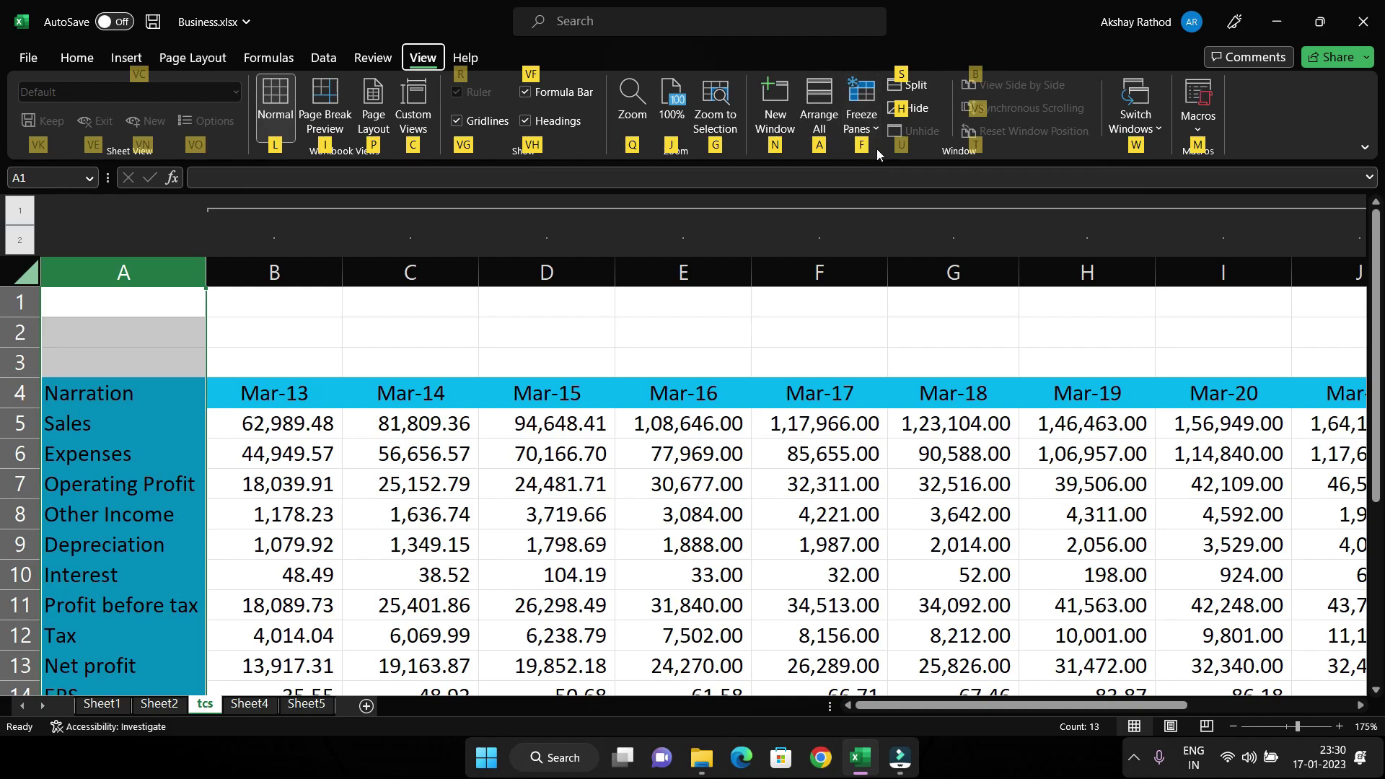
key(f)
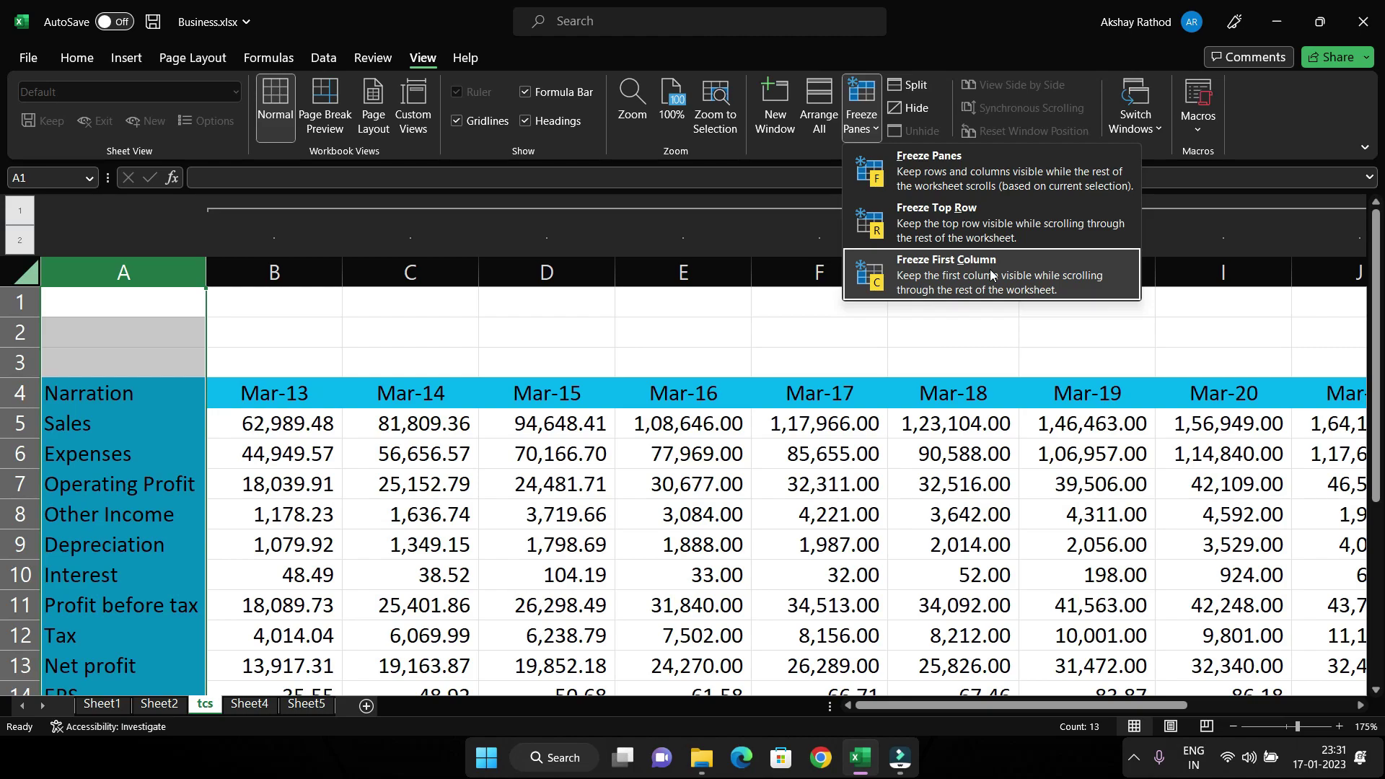
click(990, 274)
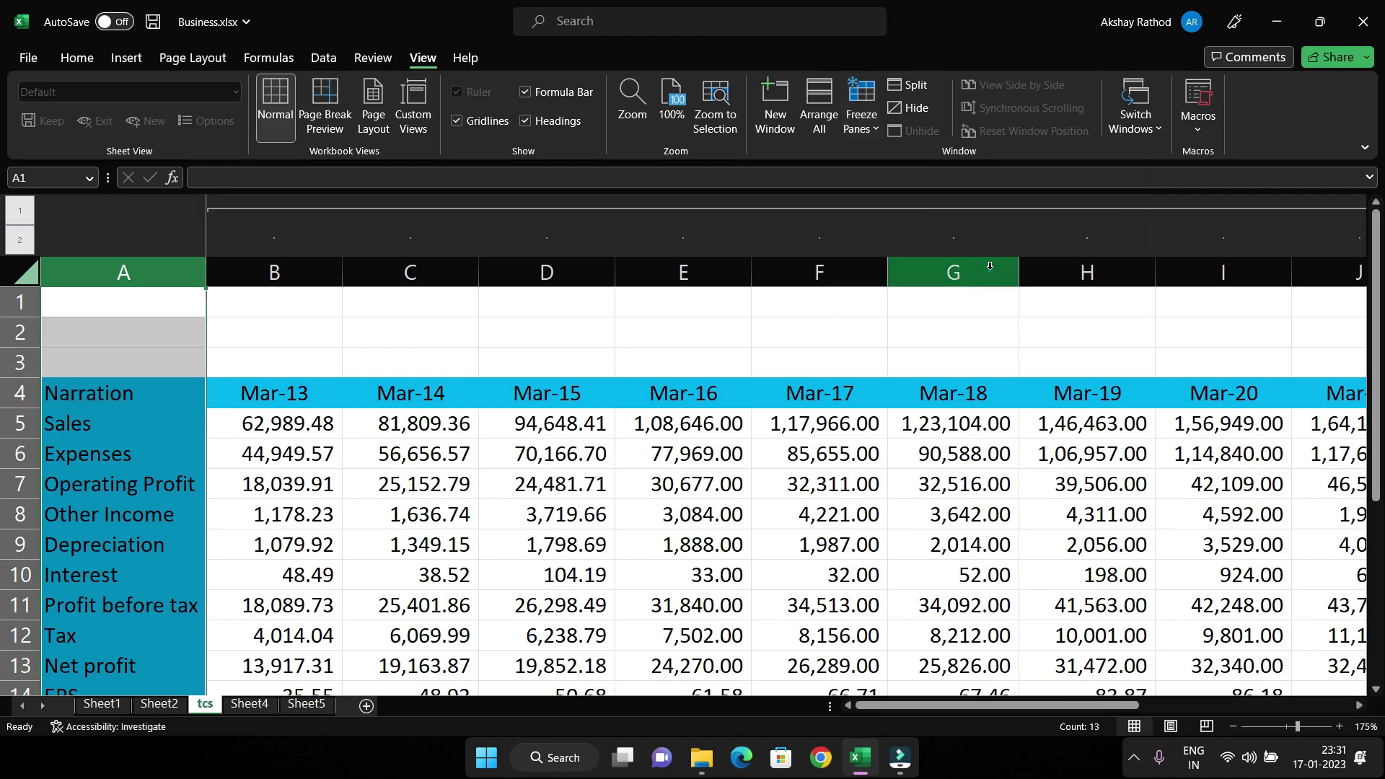
scroll(581, 320, down, 3)
scroll(581, 320, up, 1)
scroll(581, 319, up, 2)
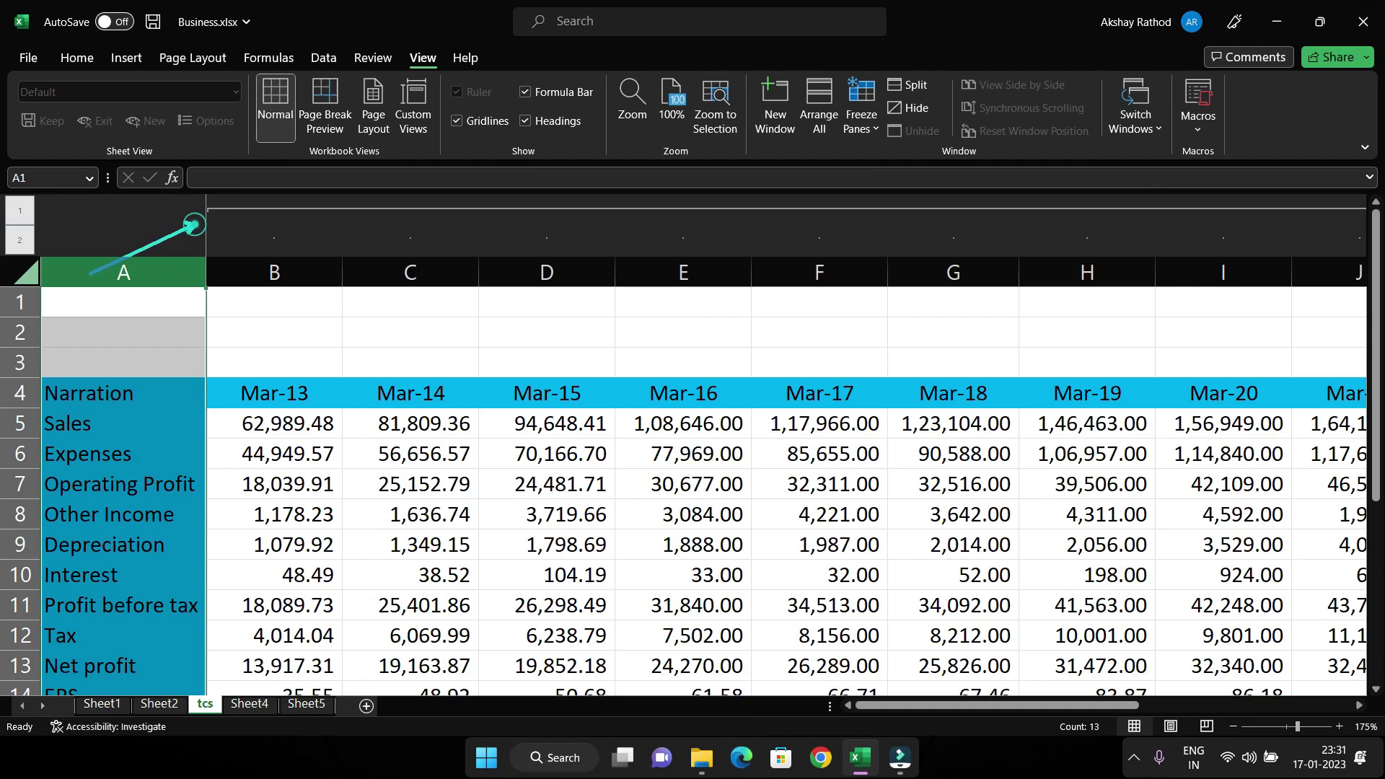
drag(65, 283, 196, 226)
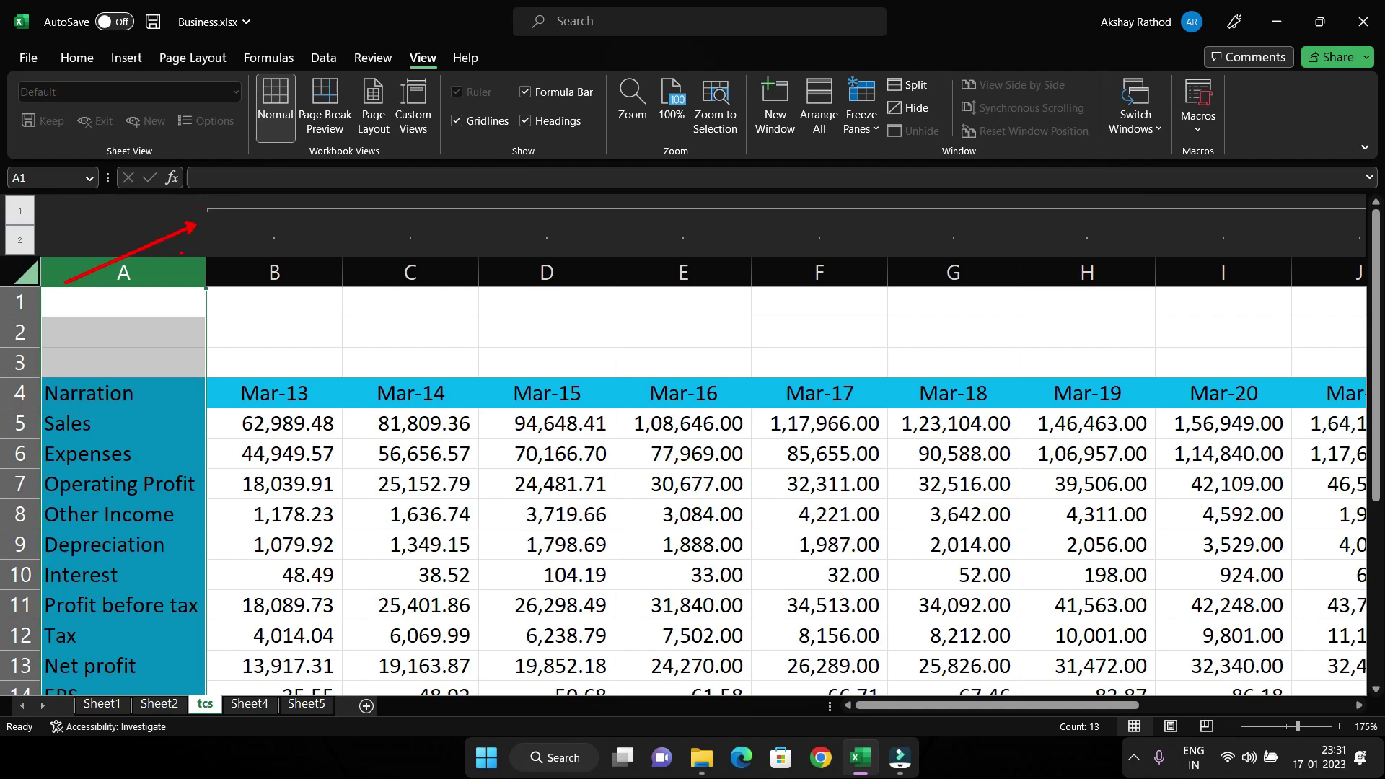
key(Escape)
scroll(721, 497, down, 1)
scroll(771, 548, up, 1)
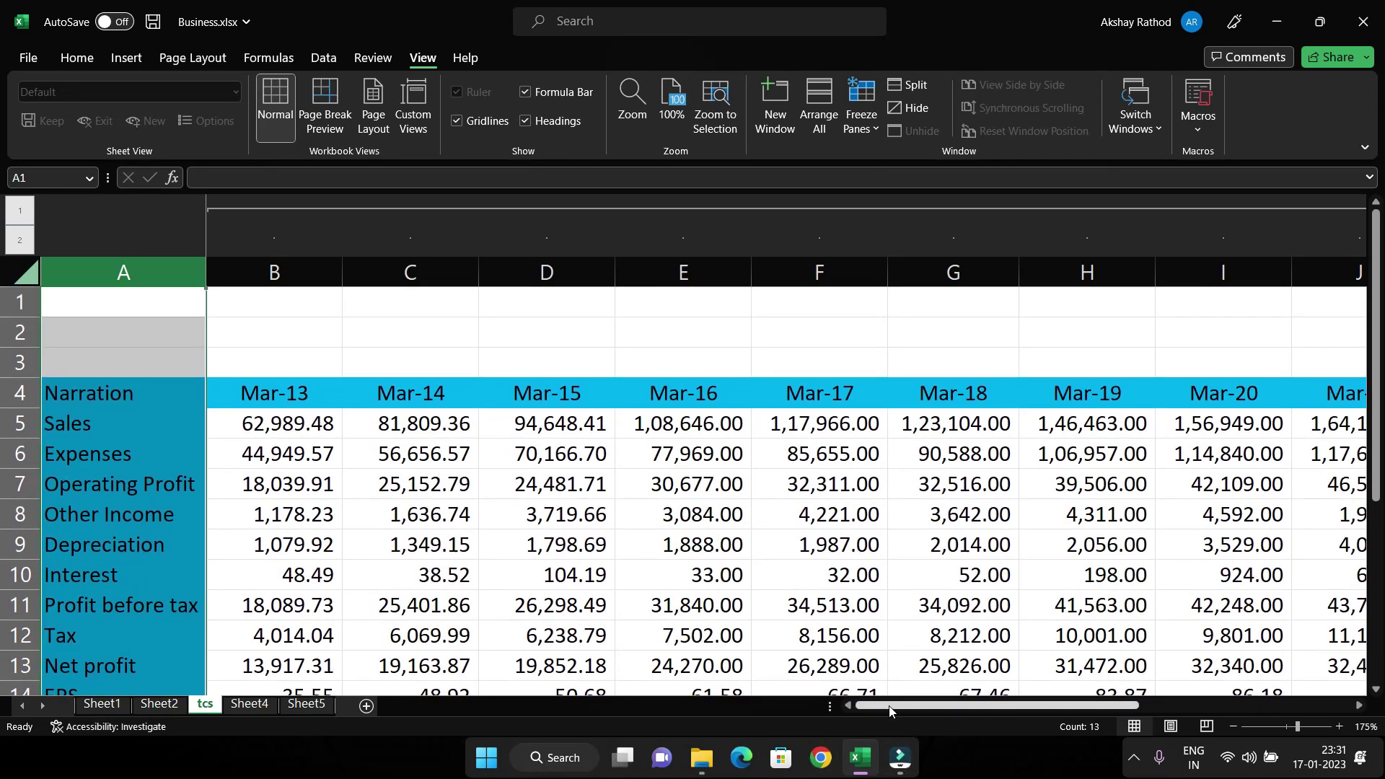
drag(883, 705, 1150, 733)
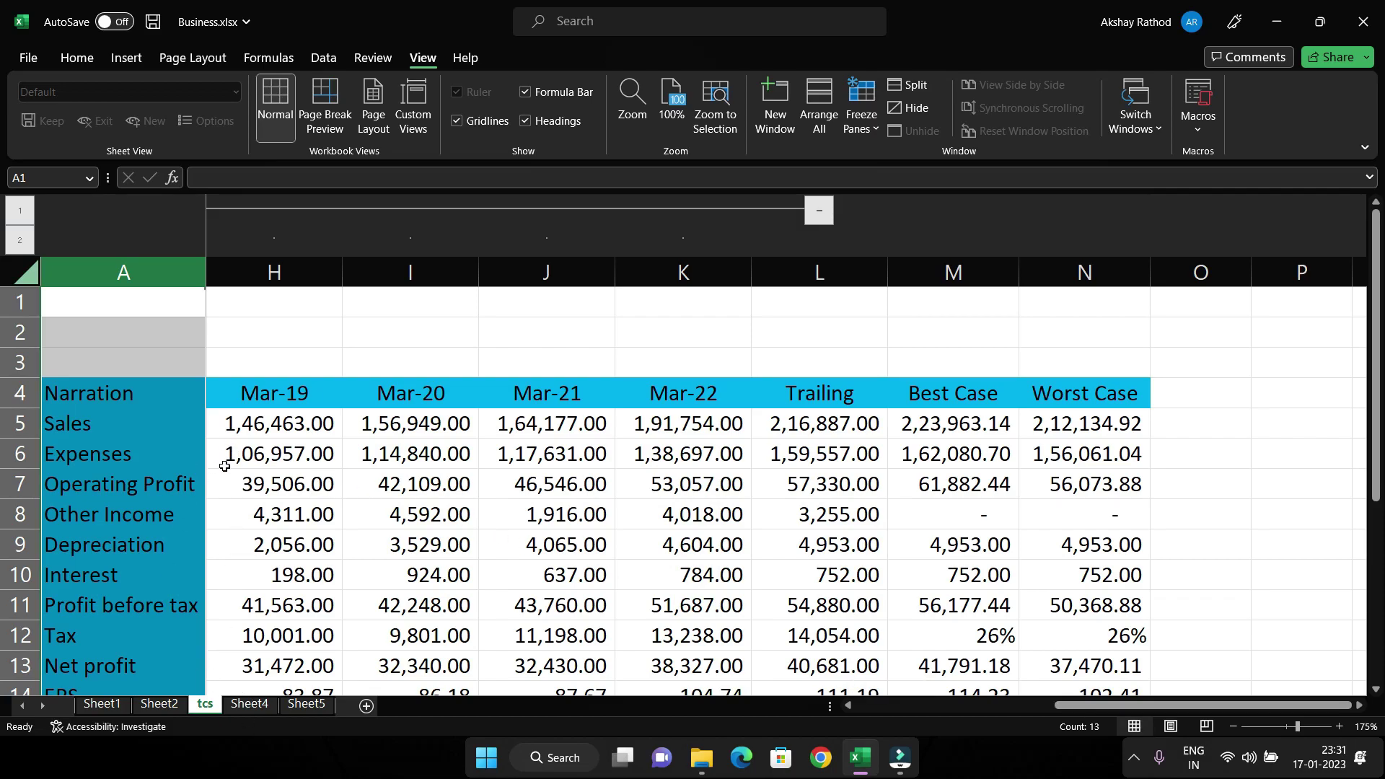
scroll(224, 466, down, 3)
scroll(223, 476, up, 3)
scroll(155, 409, down, 1)
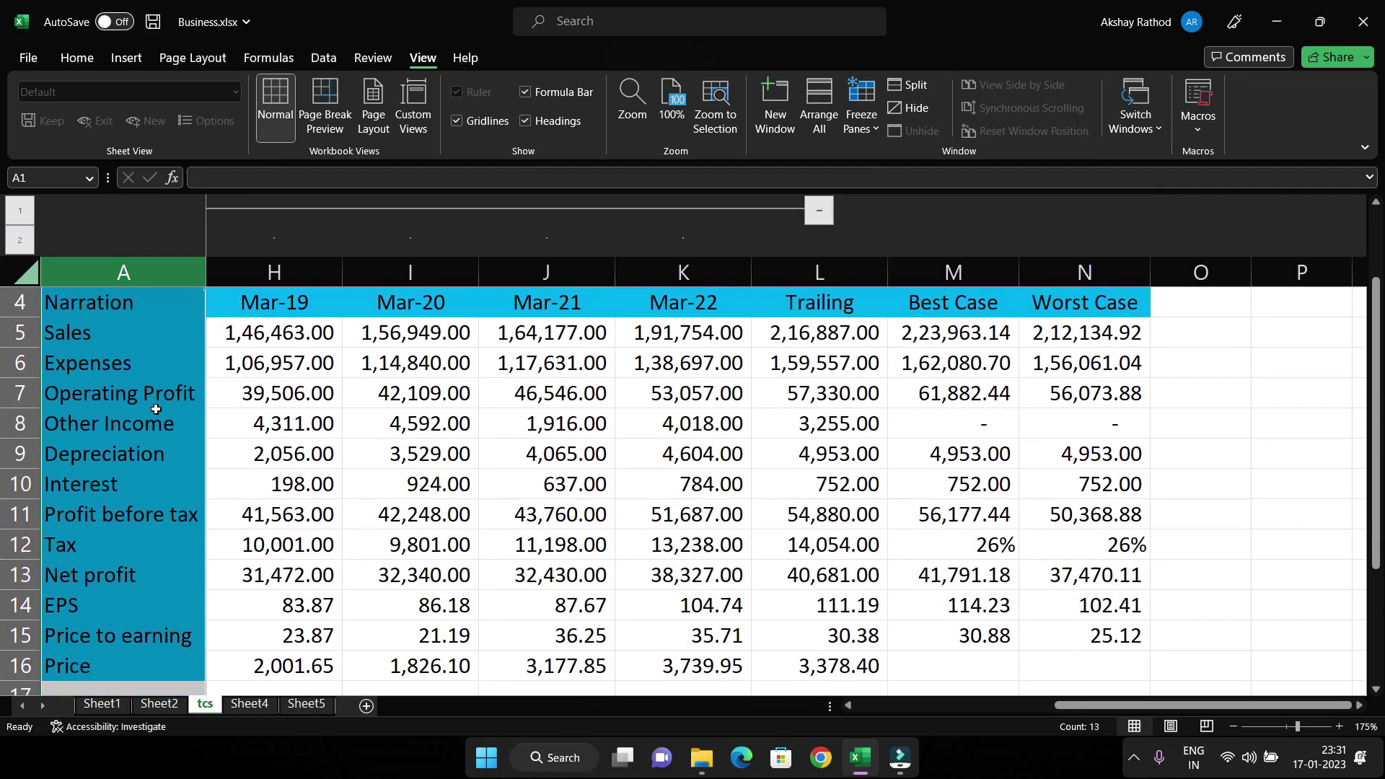
scroll(156, 409, up, 1)
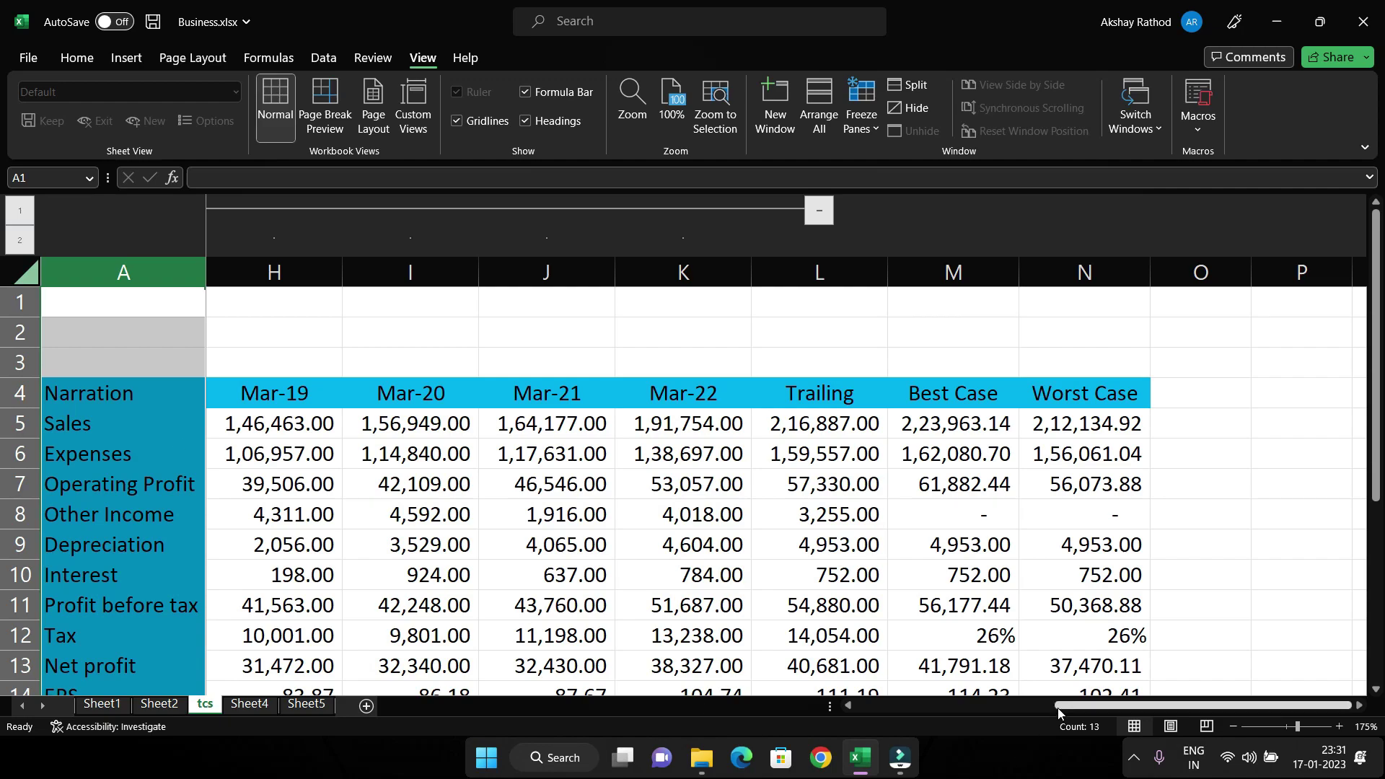
mouse_move(1057, 708)
mouse_down()
mouse_move(910, 712)
mouse_move(1071, 717)
mouse_move(852, 718)
mouse_move(1005, 725)
mouse_up()
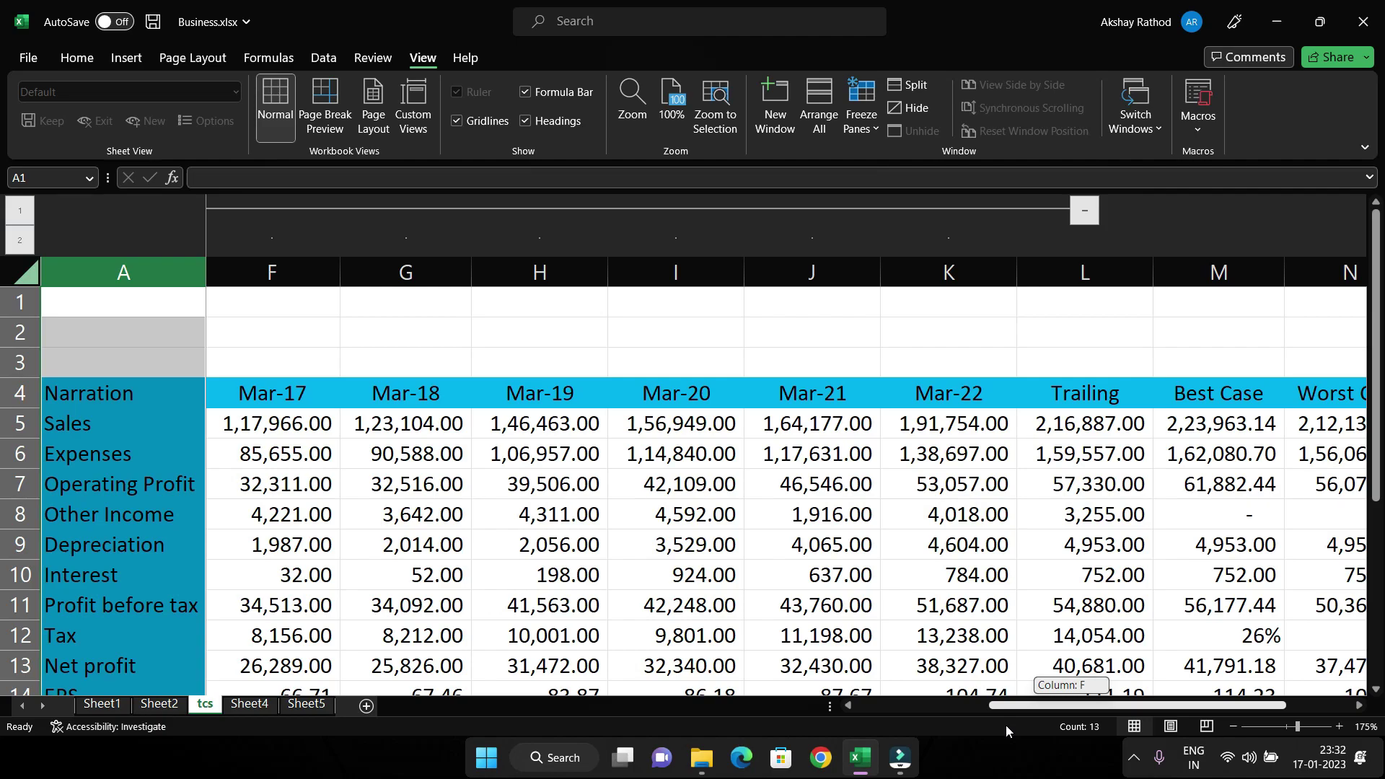
mouse_move(1005, 725)
mouse_down()
mouse_move(1114, 727)
mouse_move(1084, 750)
mouse_move(897, 718)
mouse_up()
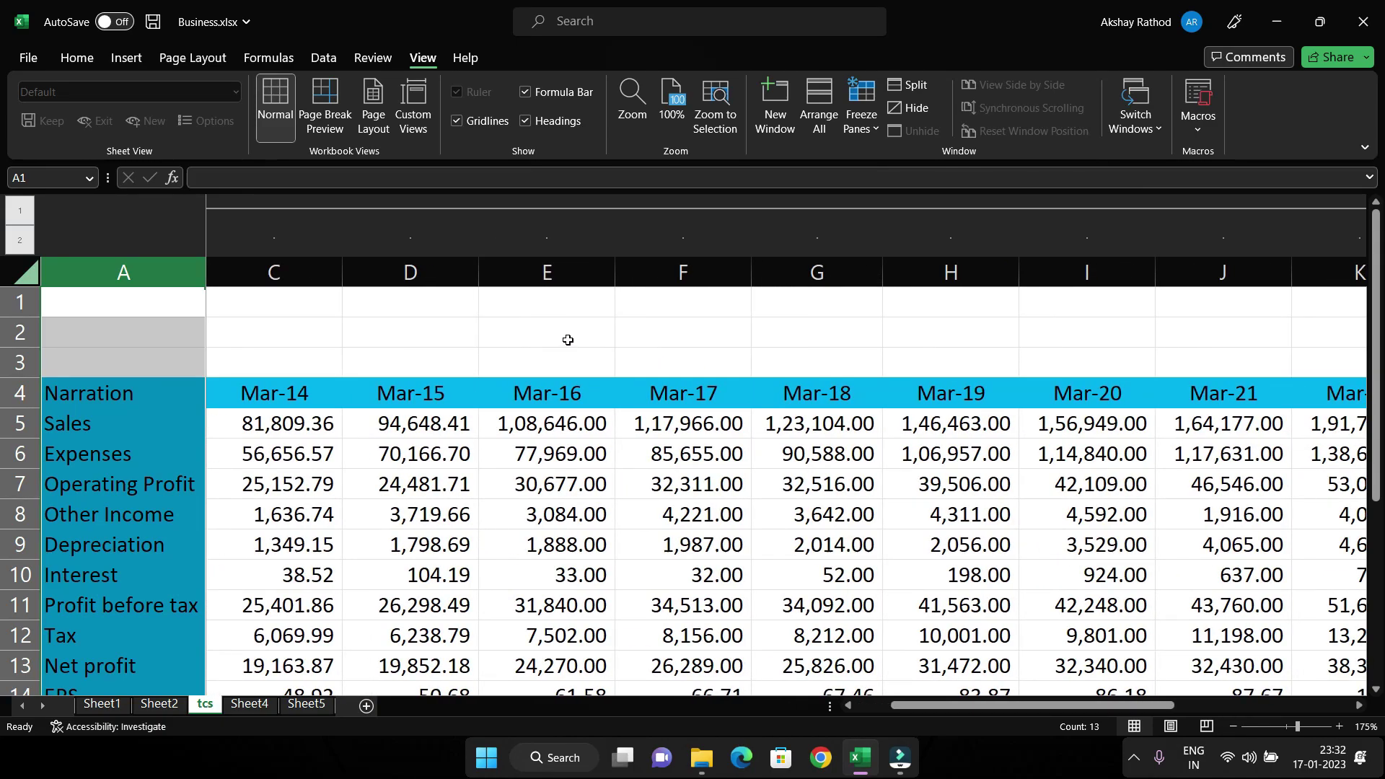
Select cell B5 and apply Freeze Panes there, found through the Alt+Q search
click(556, 337)
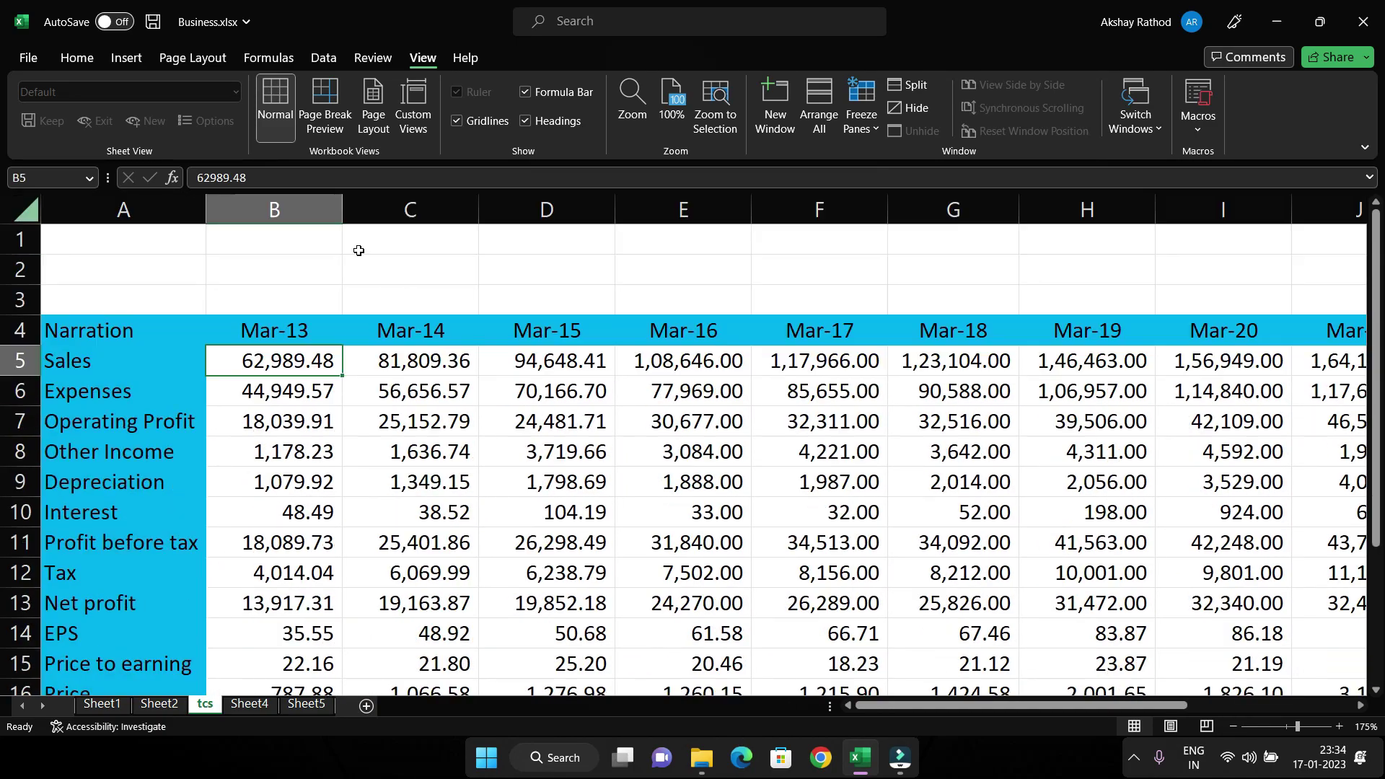
click(357, 257)
click(186, 267)
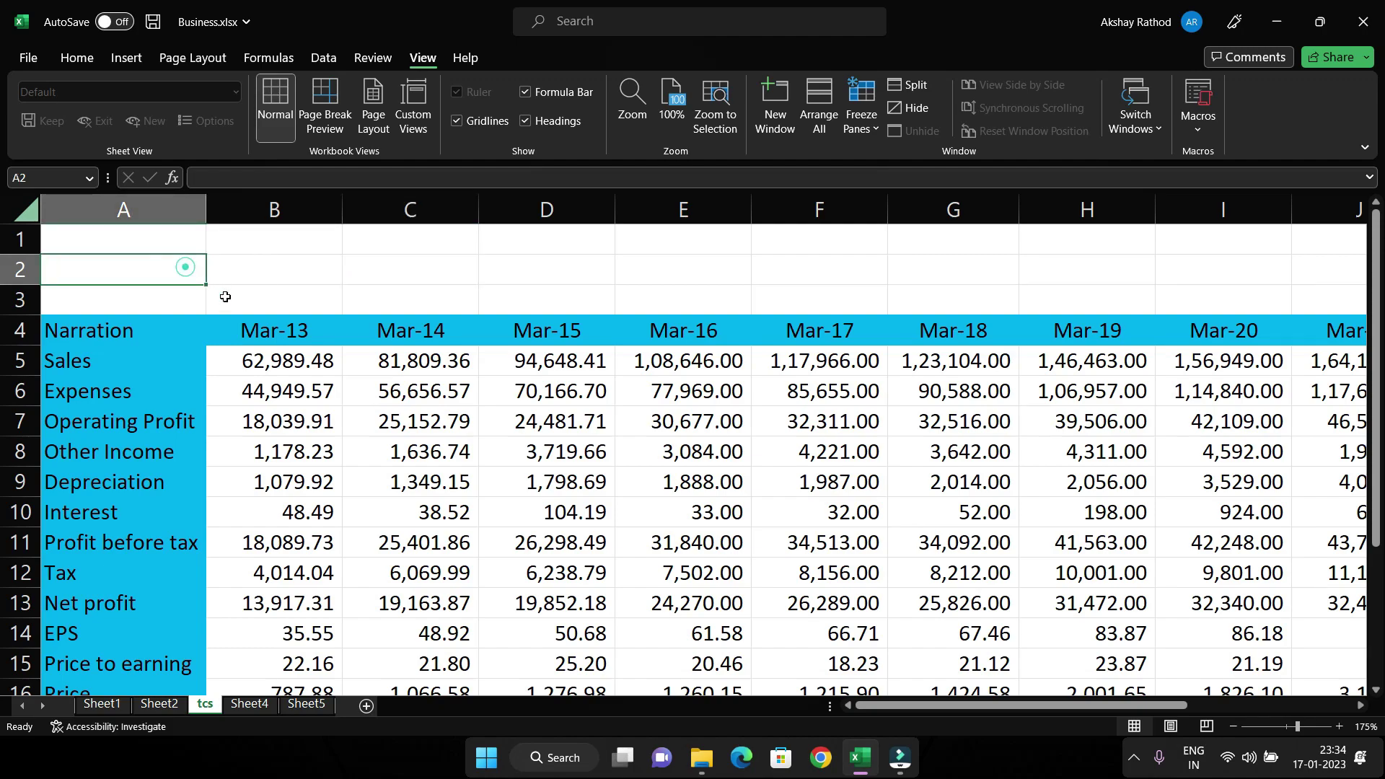
click(297, 382)
click(297, 364)
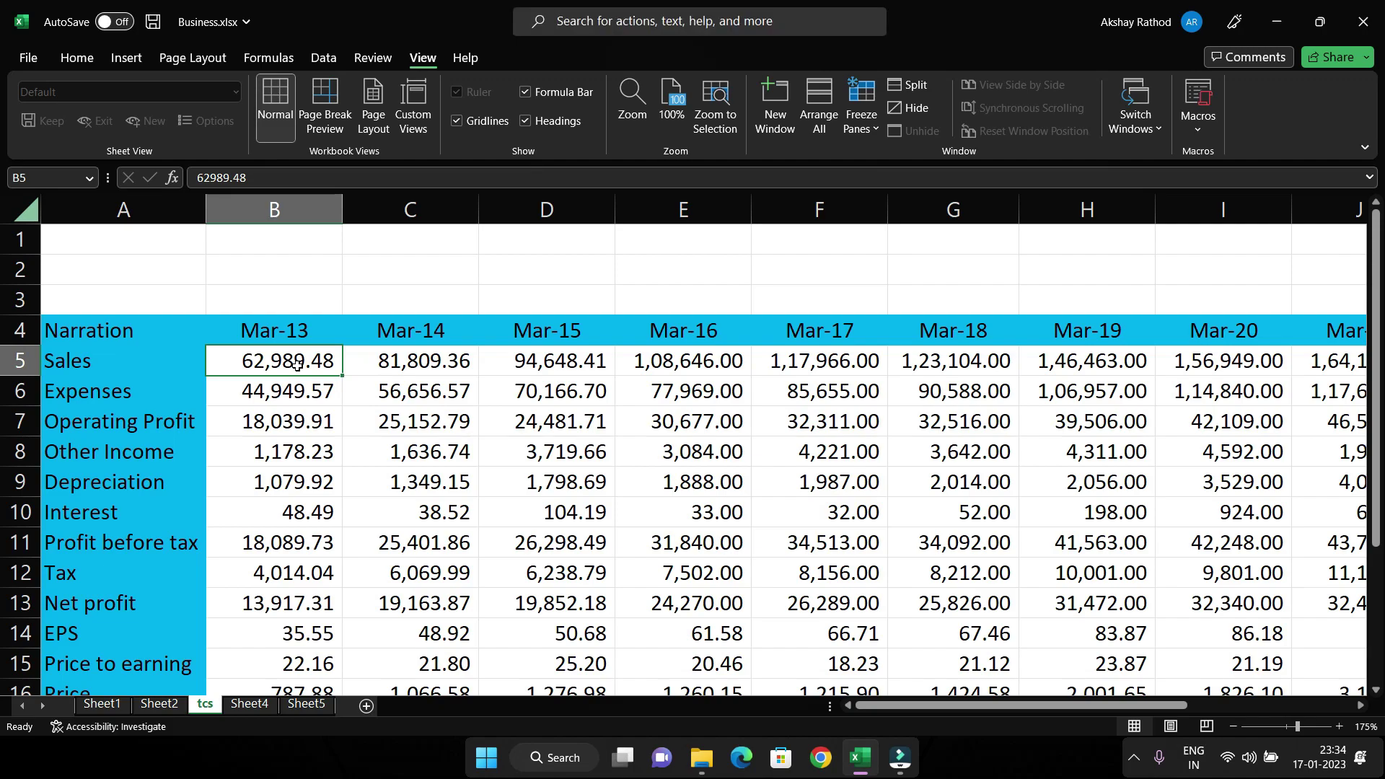
key(alt+q)
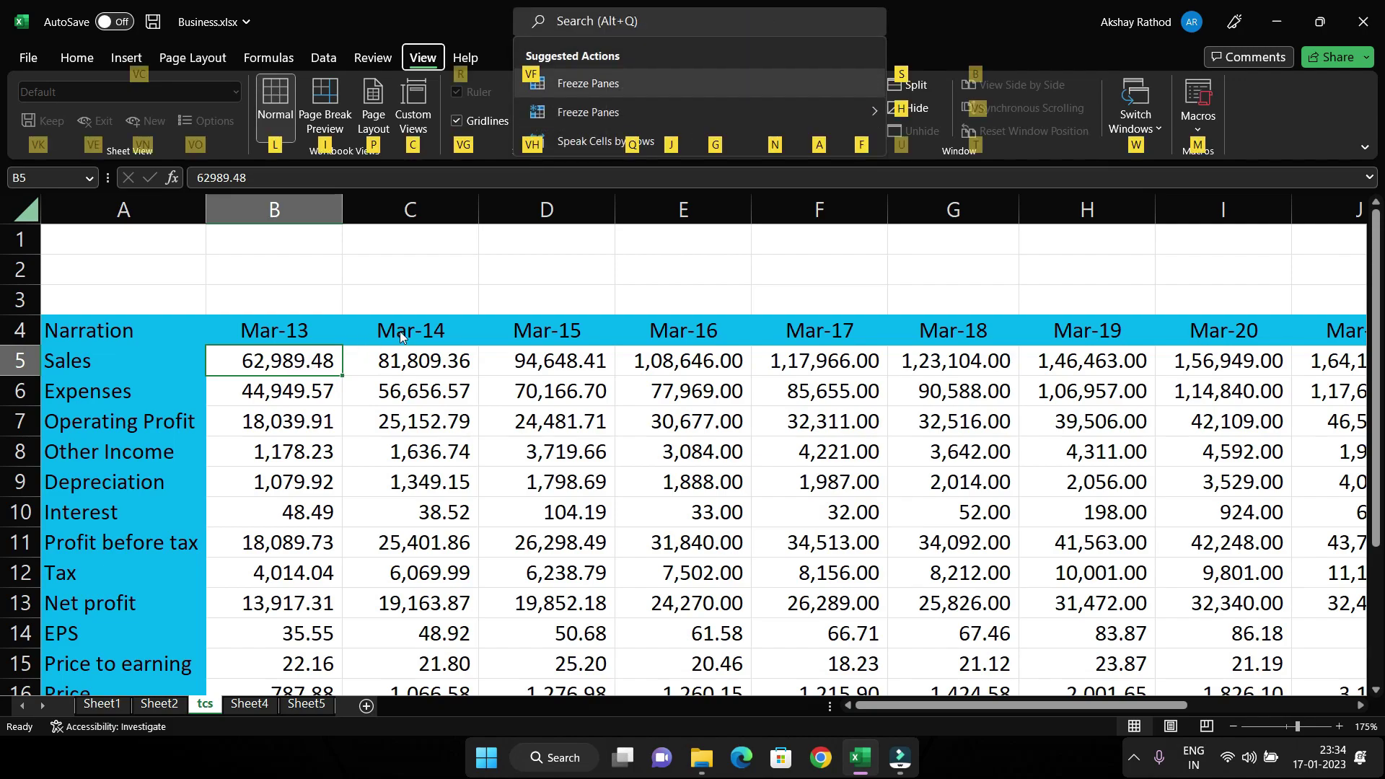
key(Return)
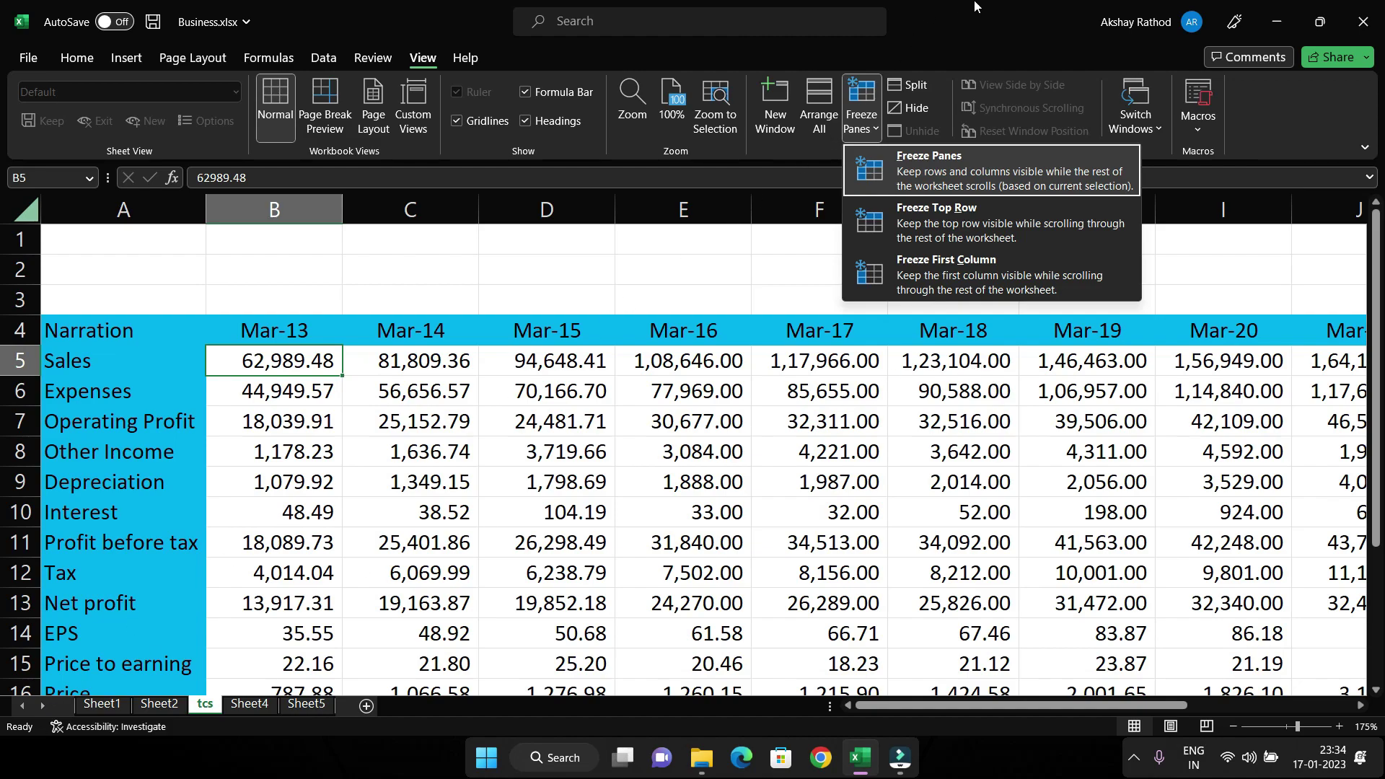
click(947, 206)
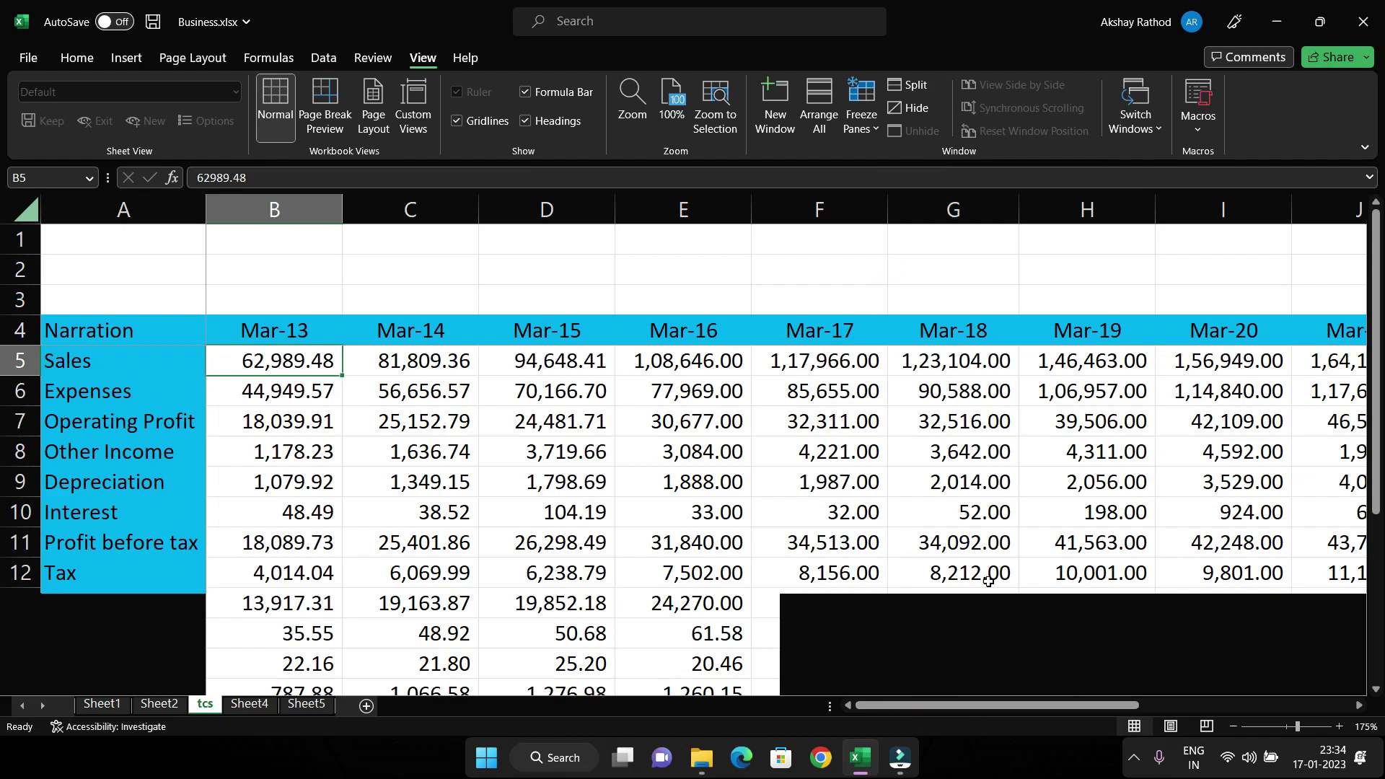
click(970, 454)
click(734, 539)
scroll(734, 539, down, 5)
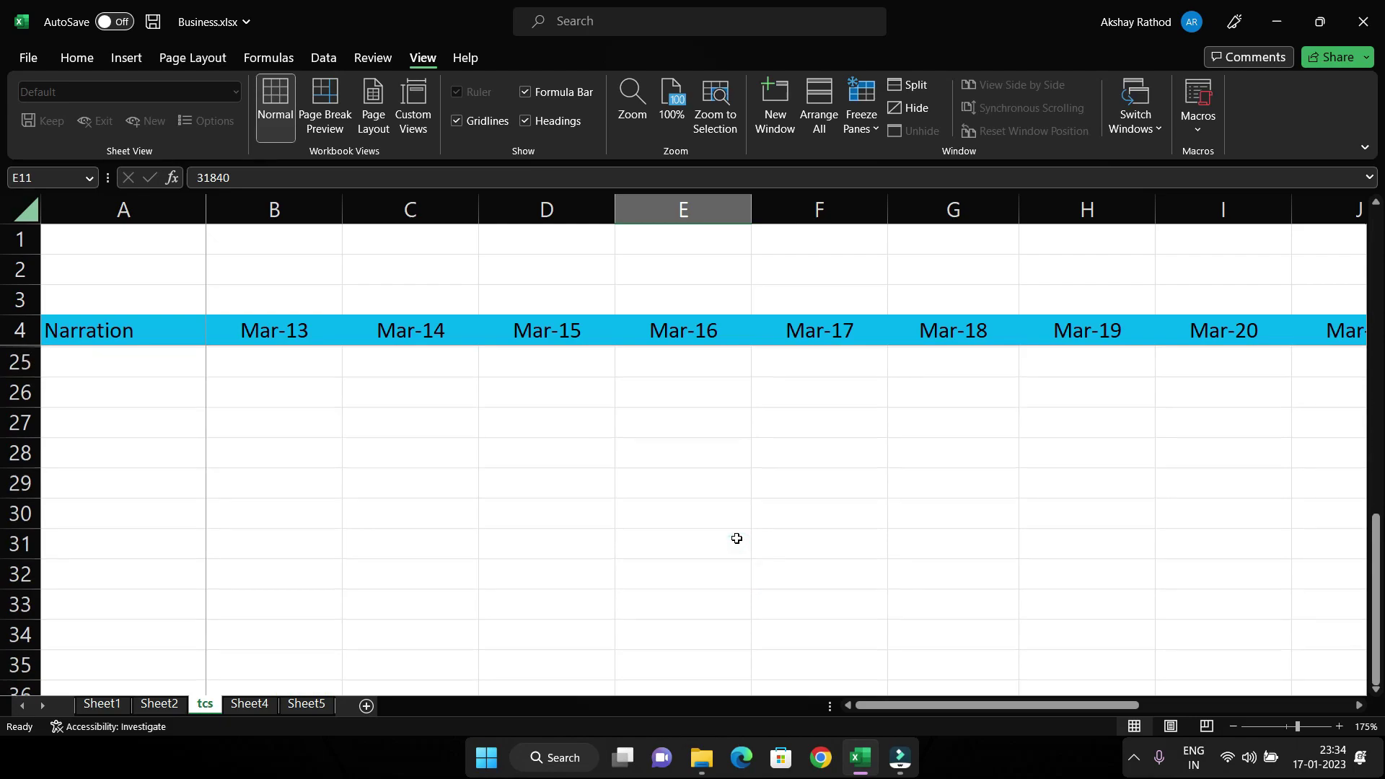
scroll(735, 538, up, 5)
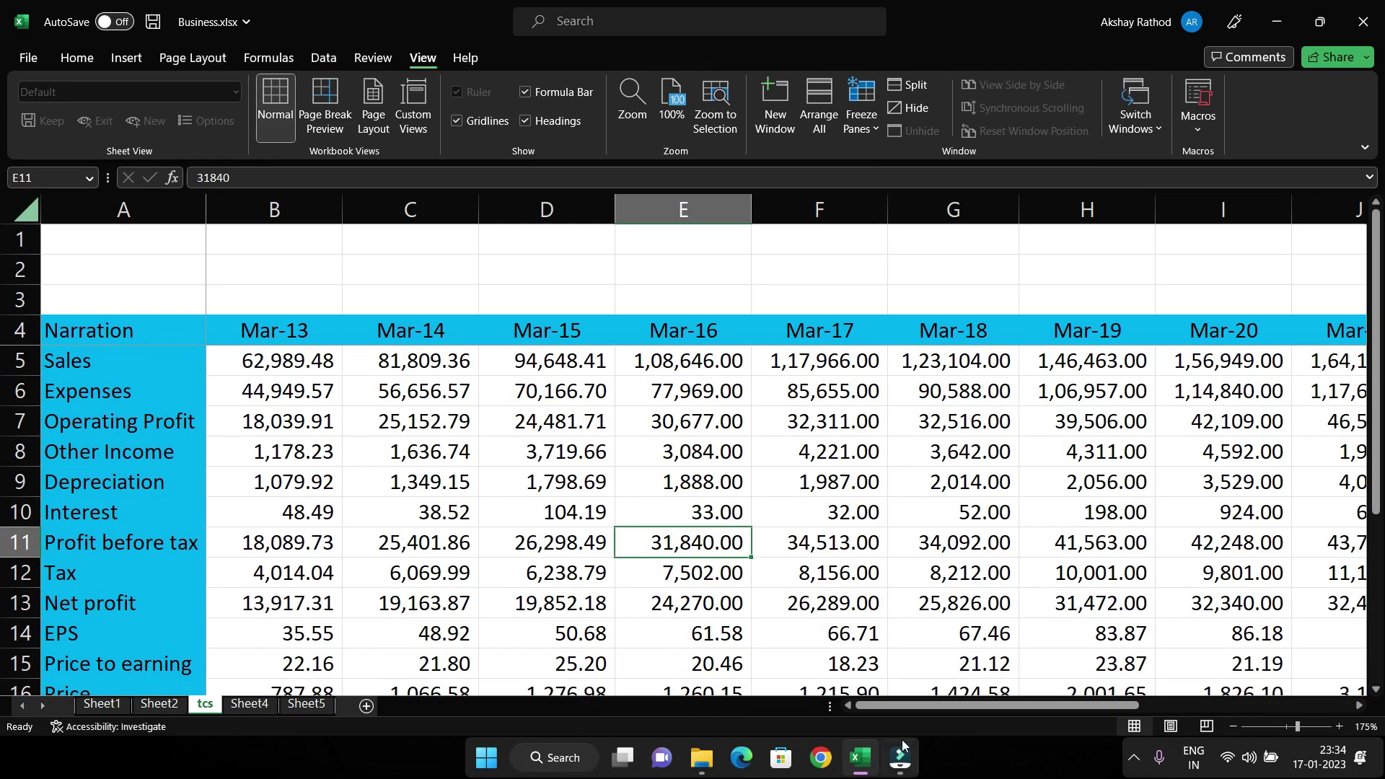
scroll(893, 562, down, 2)
scroll(893, 562, down, 2)
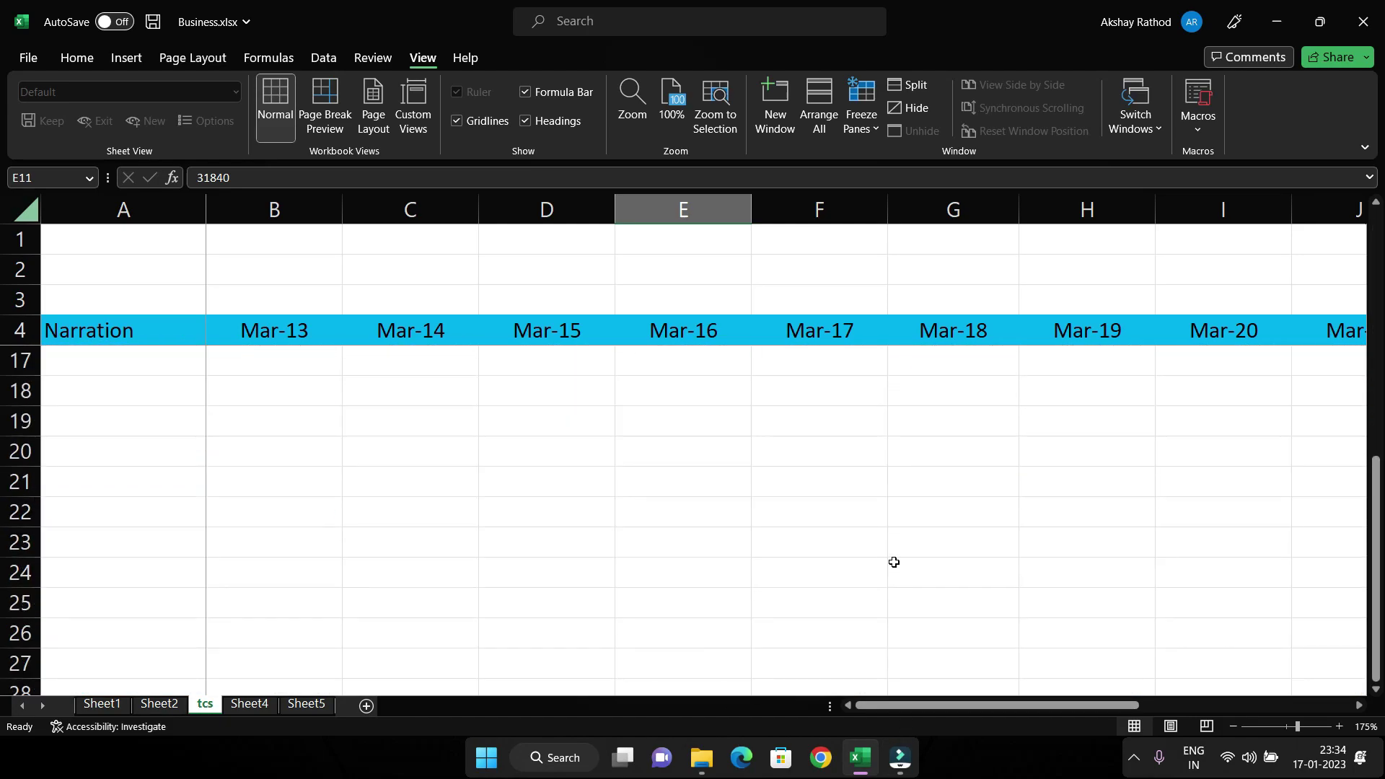
scroll(894, 562, down, 1)
scroll(891, 560, up, 5)
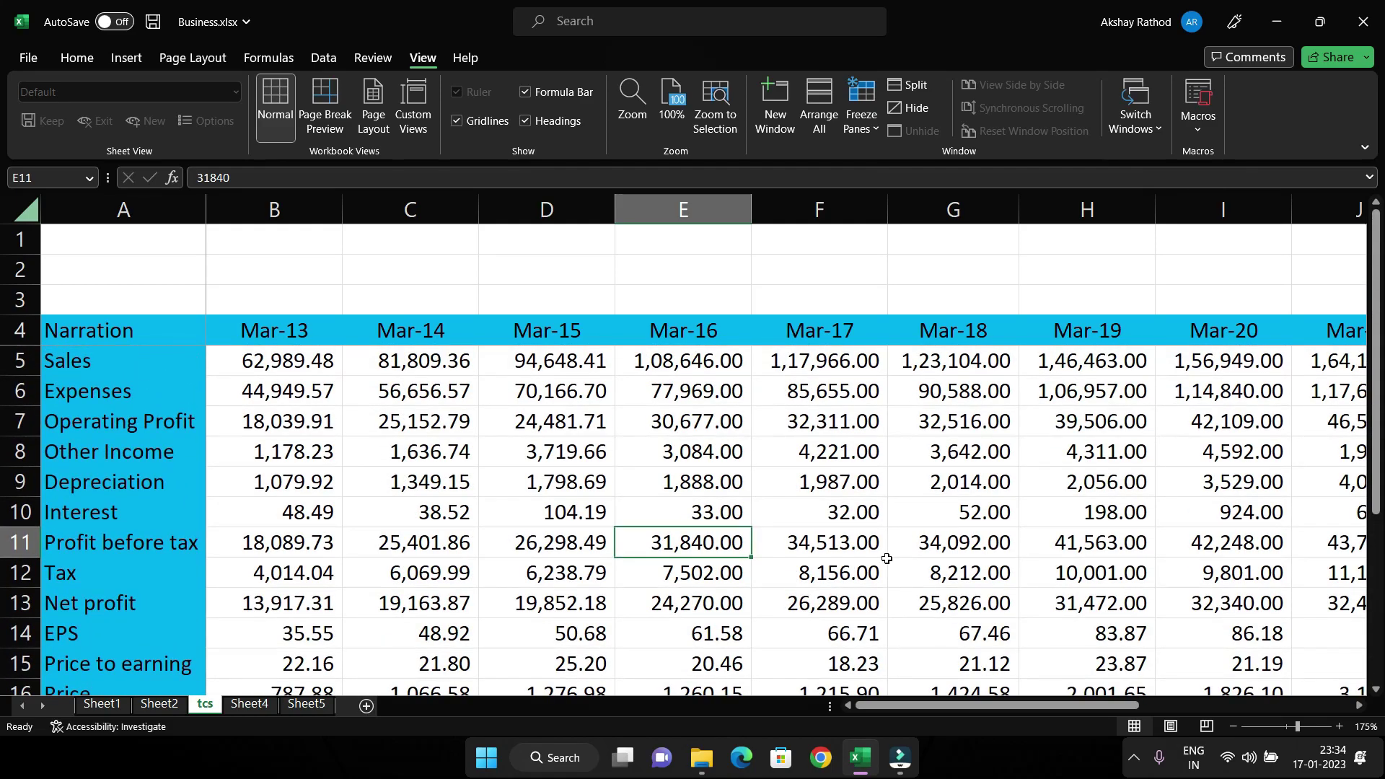
drag(133, 333, 584, 320)
scroll(566, 405, down, 4)
scroll(566, 406, up, 3)
scroll(566, 405, up, 1)
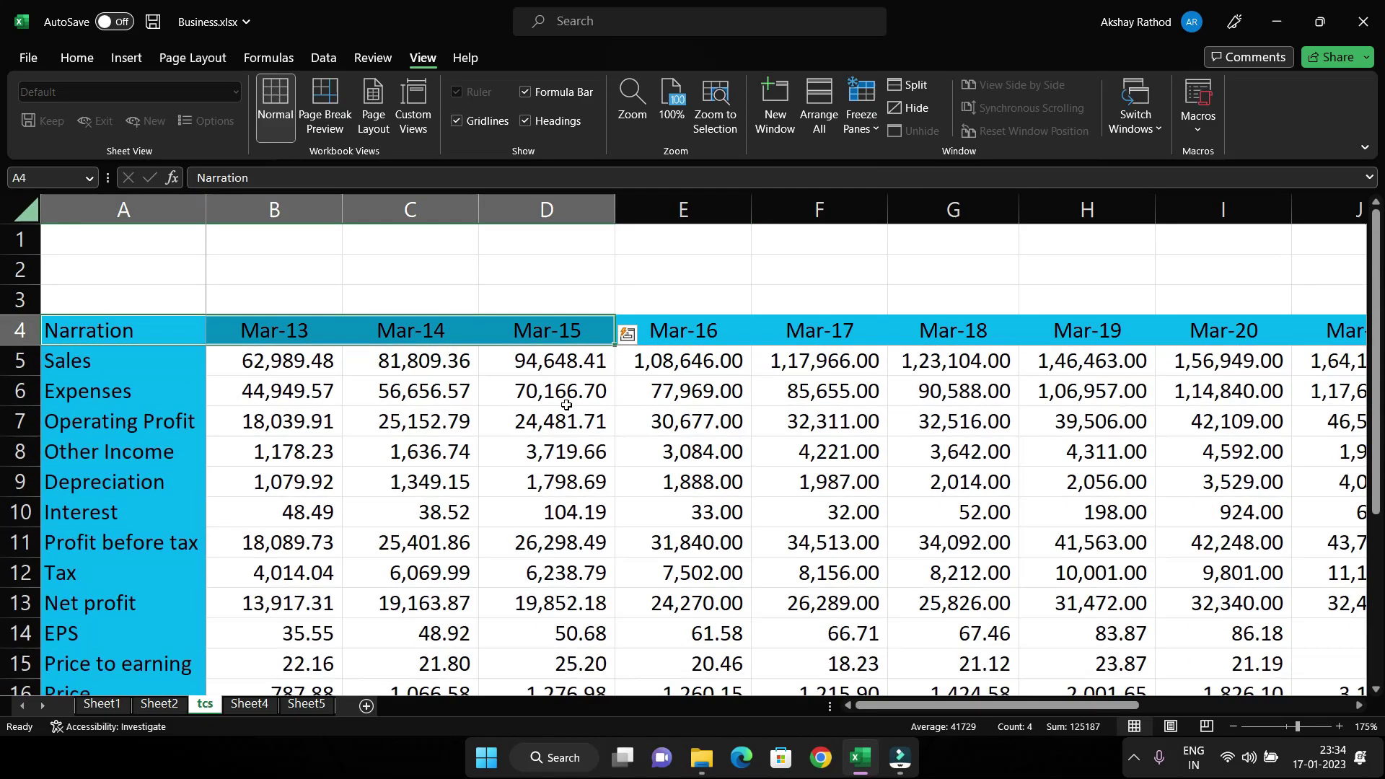
click(568, 398)
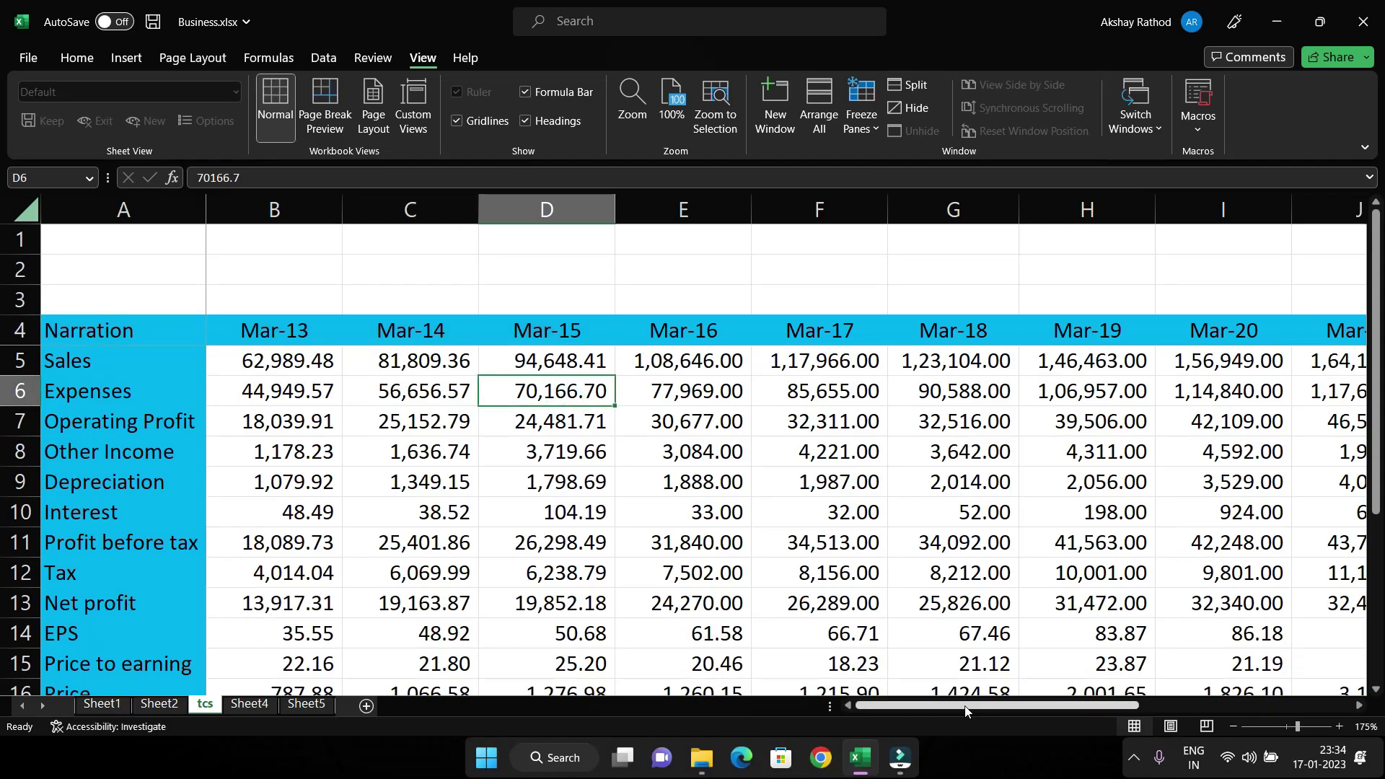
mouse_move(985, 705)
mouse_down()
mouse_move(1188, 703)
mouse_move(766, 718)
mouse_move(1064, 686)
mouse_move(767, 689)
mouse_up()
scroll(736, 519, down, 5)
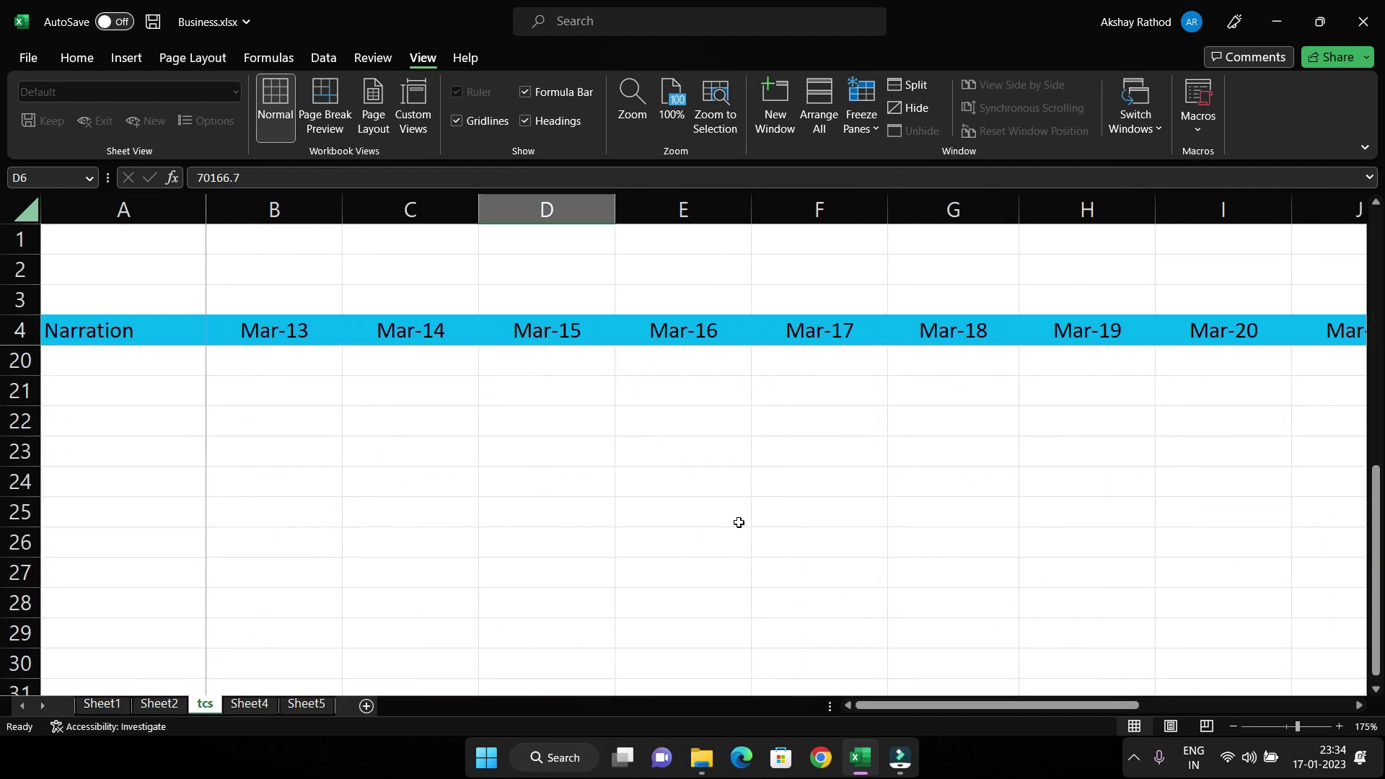
scroll(735, 519, down, 1)
scroll(736, 525, up, 4)
scroll(196, 406, up, 2)
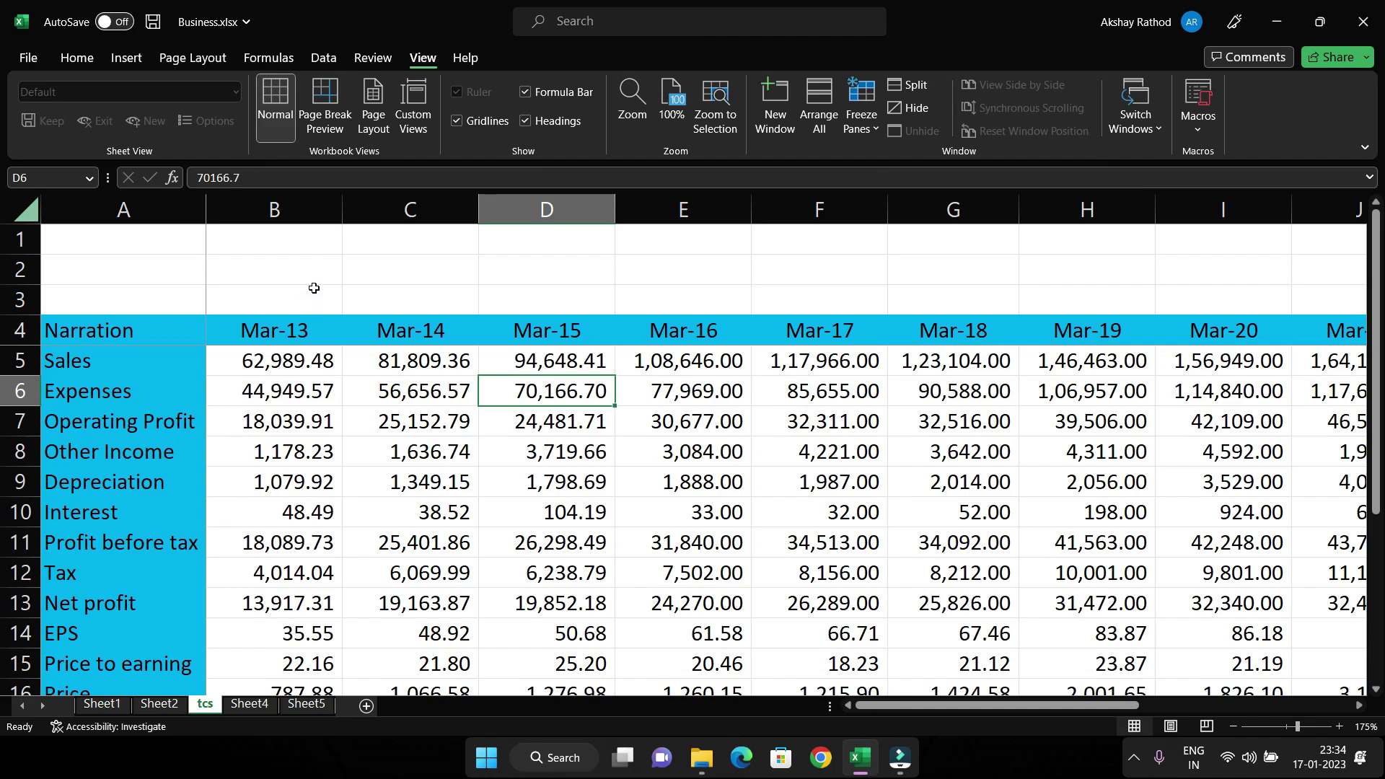
click(159, 196)
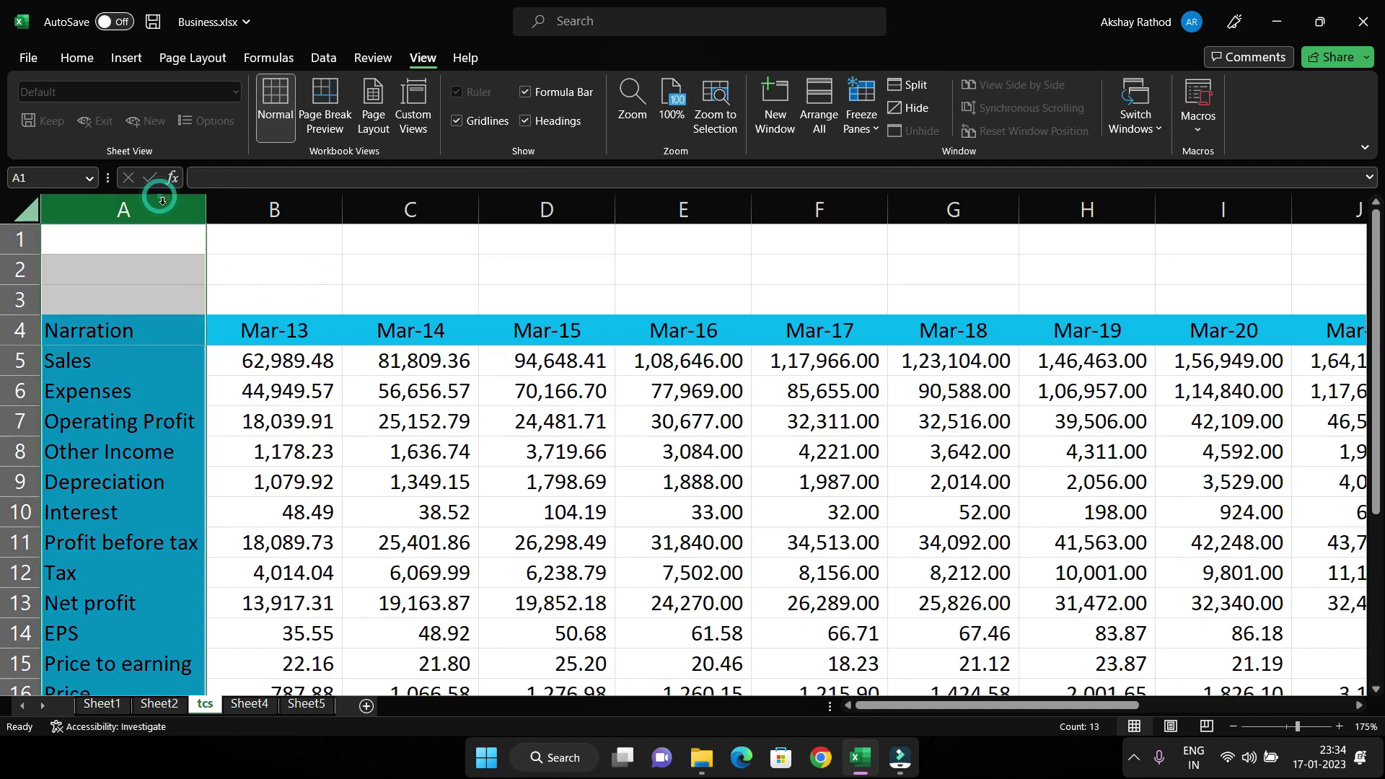
scroll(676, 621, down, 2)
scroll(678, 628, up, 2)
click(665, 546)
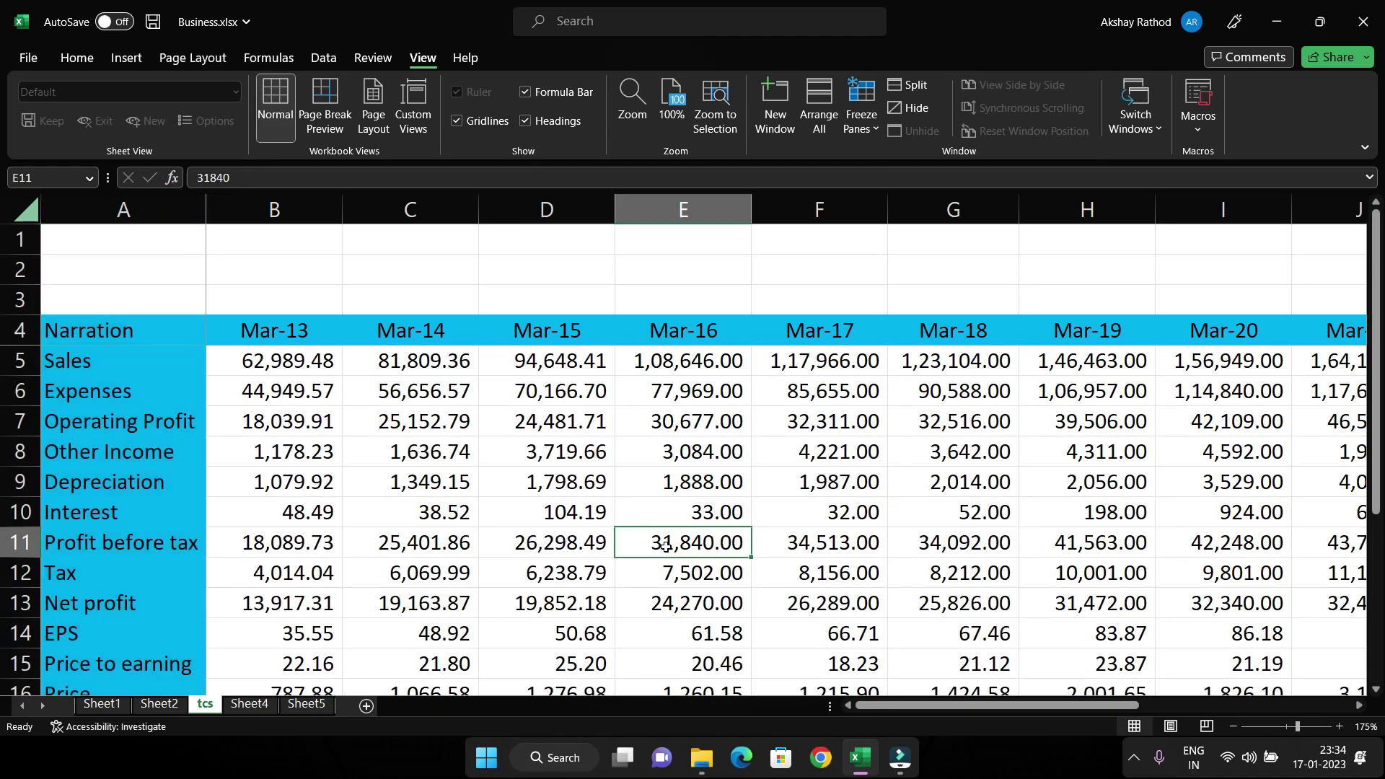